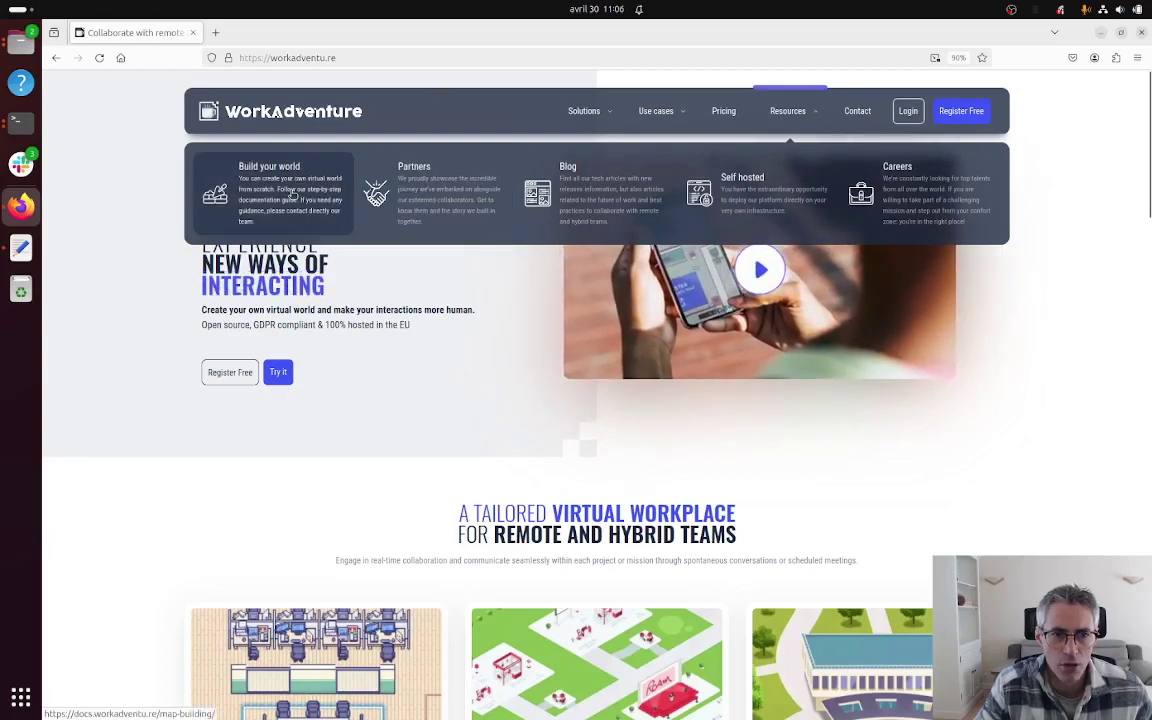
Step: Open the WorkAdventure guide on building your own world, and go to its Tiled editor documentation
click(292, 195)
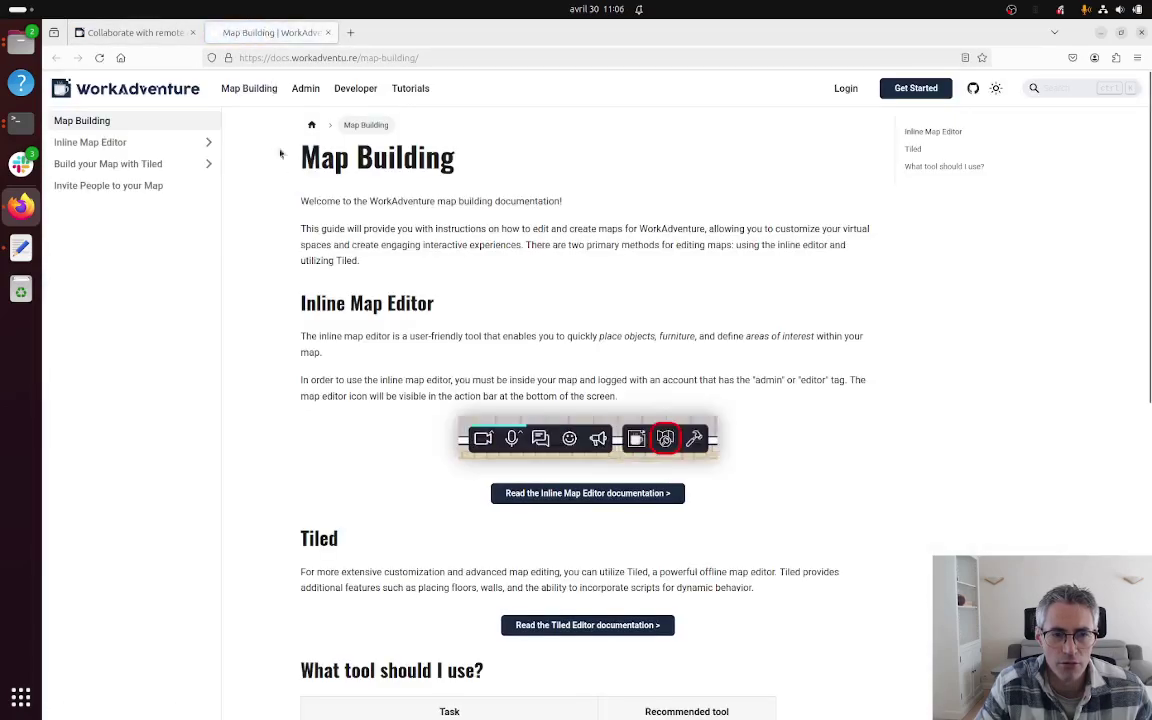
scroll(444, 304, down, 3)
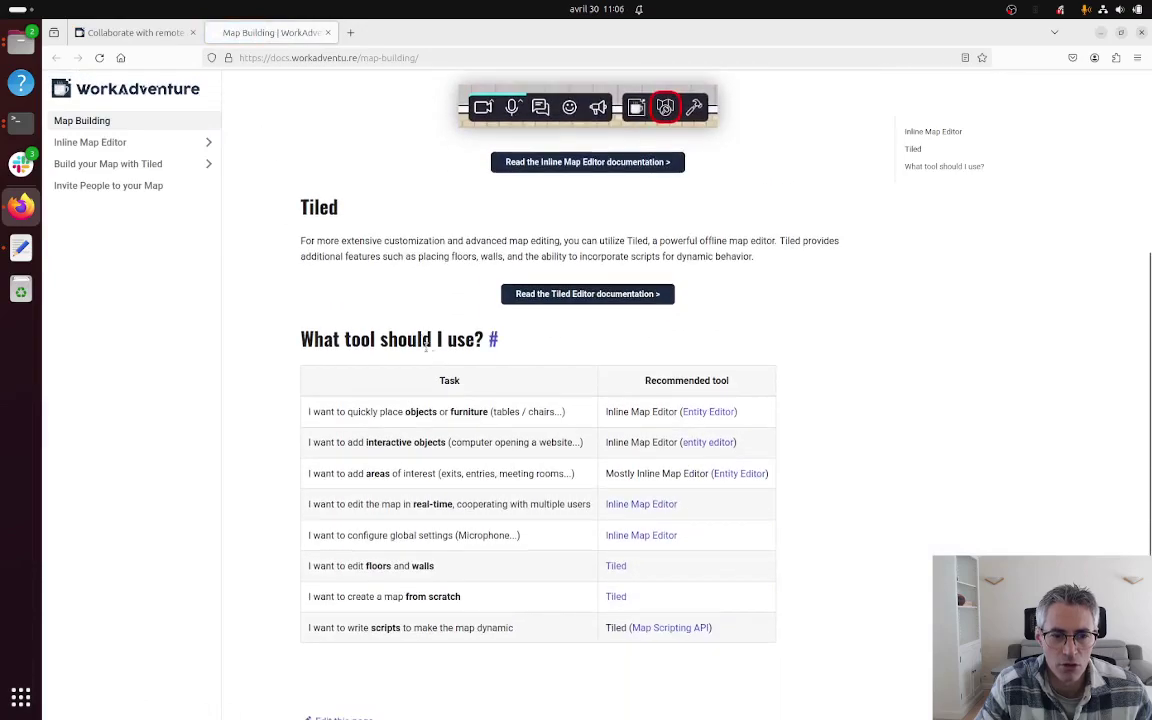
click(601, 296)
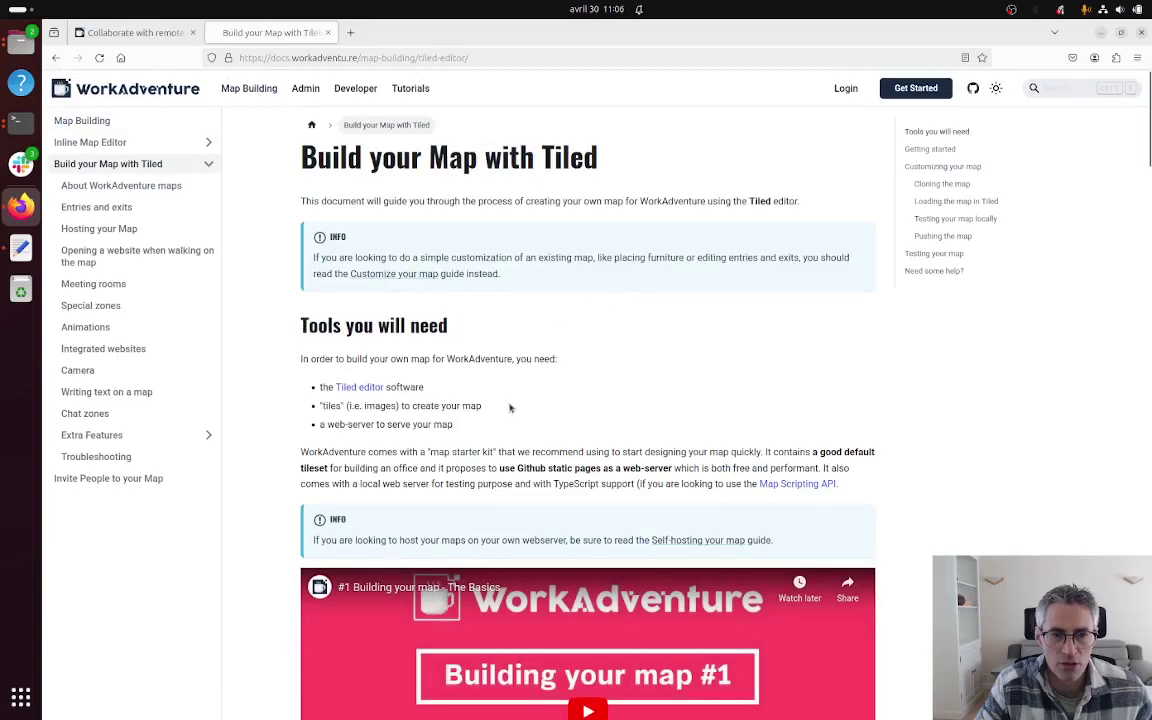
Step: Open the GitHub map starter kit repository linked in the guide's Getting started section in a separate tab
scroll(517, 336, down, 3)
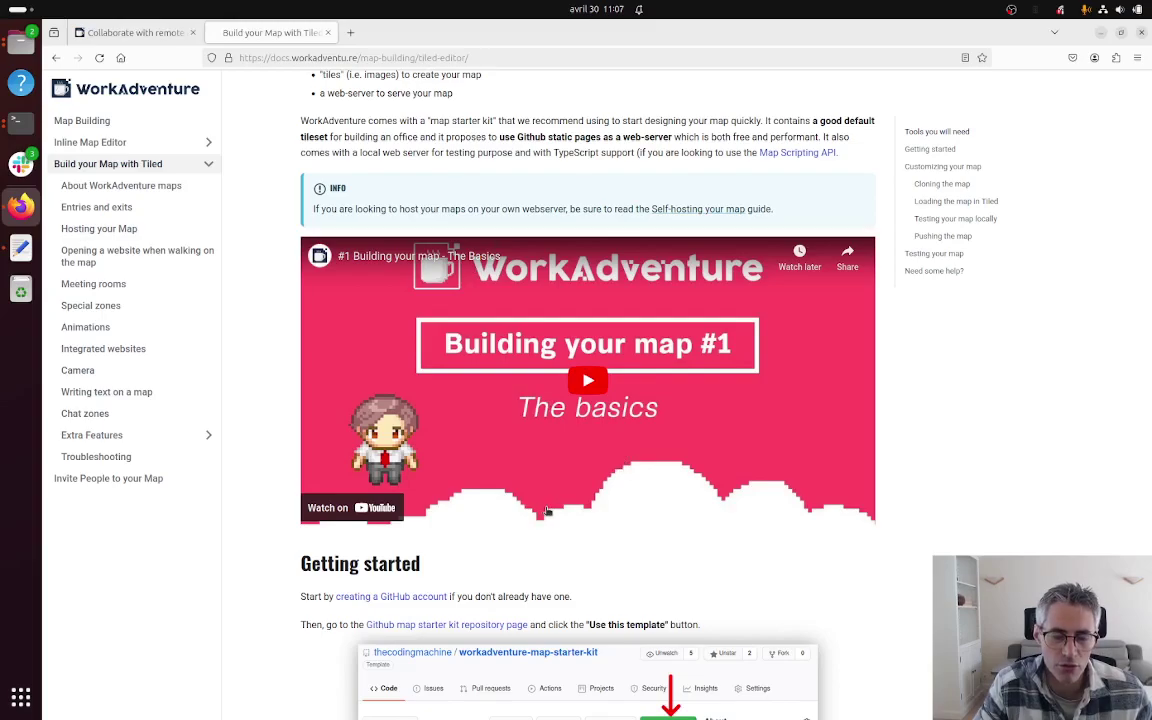
scroll(549, 510, down, 3)
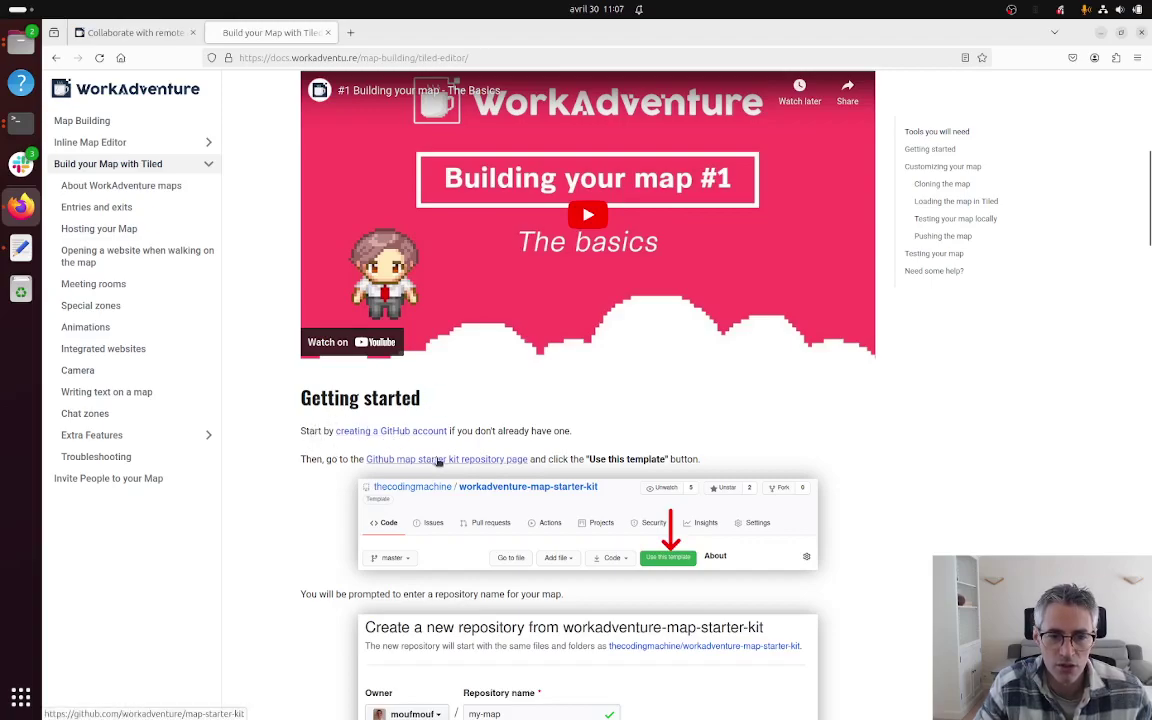
right_click(461, 464)
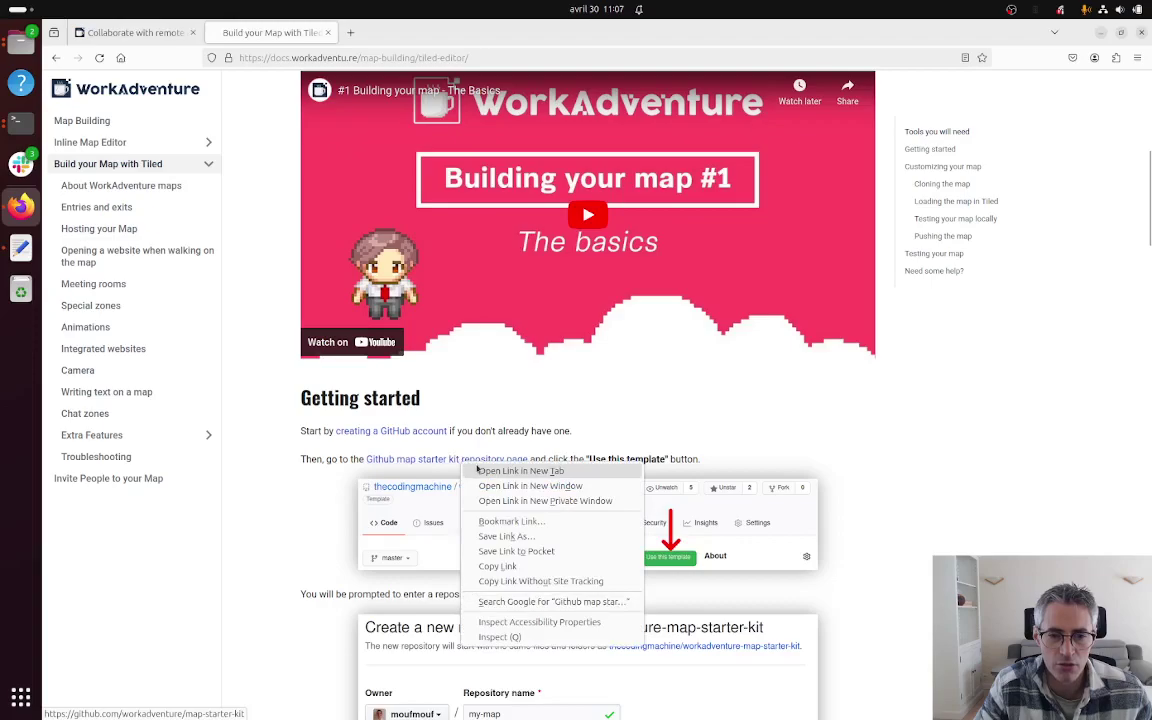
click(490, 471)
click(400, 32)
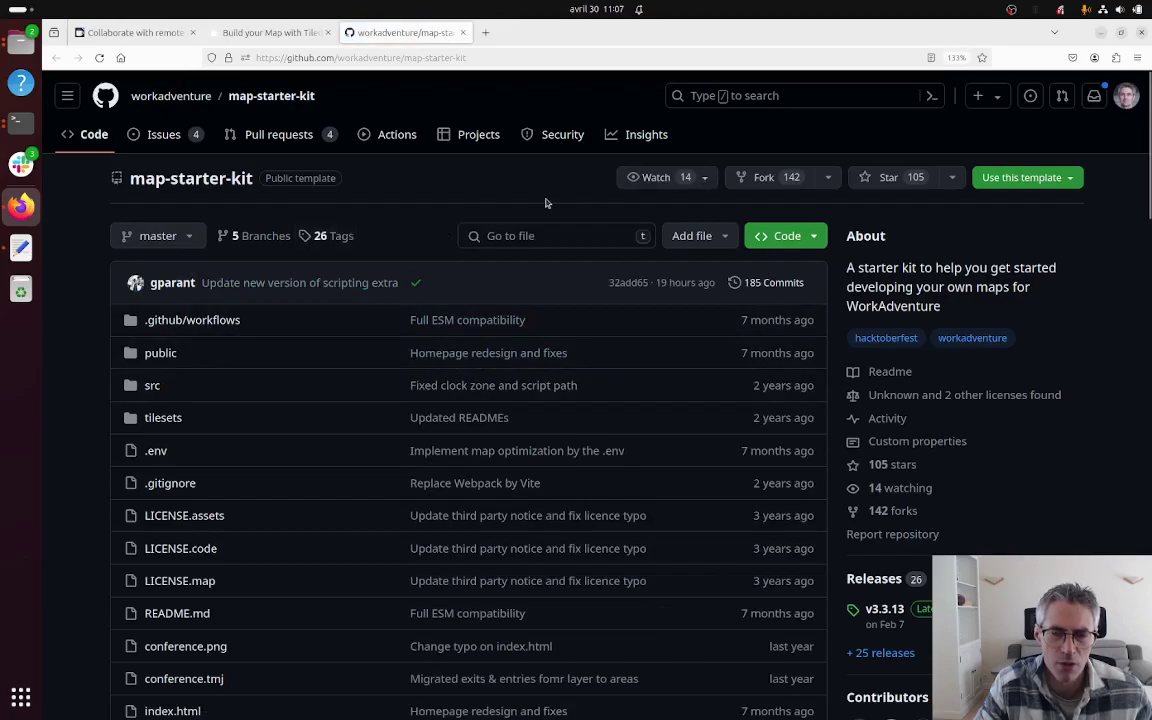
Step: Start a new repository from the map-starter-kit template with all branches included, checking the guide's example repository settings
click(1033, 183)
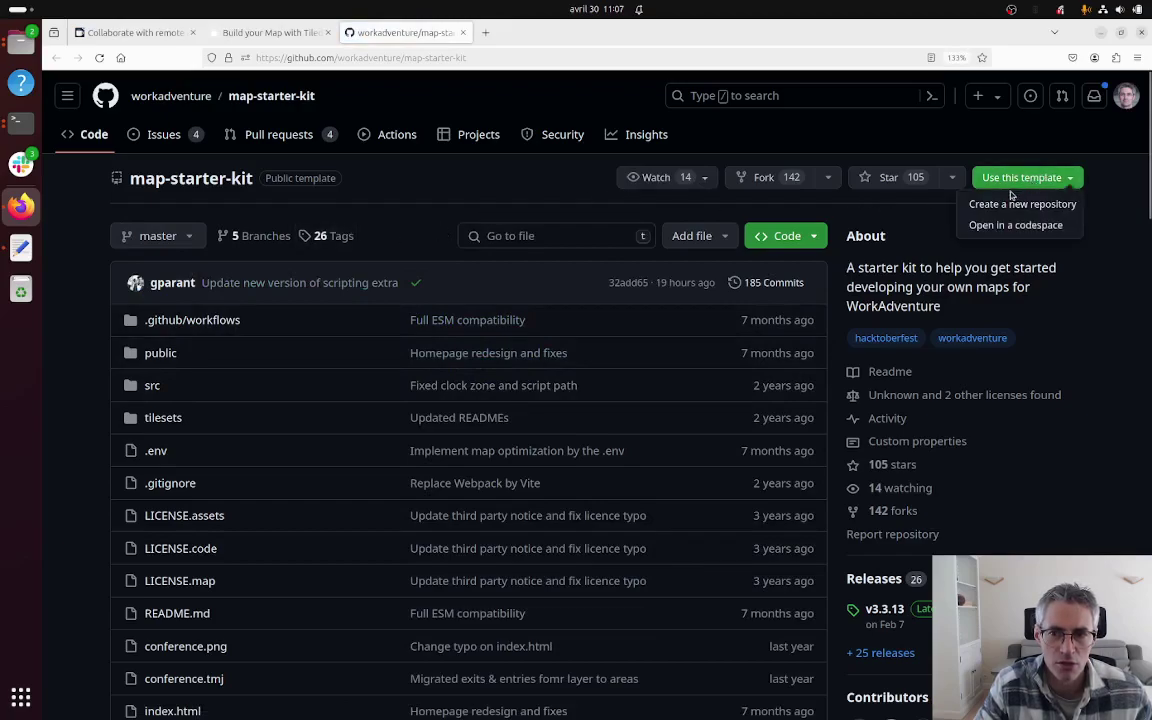
click(1018, 203)
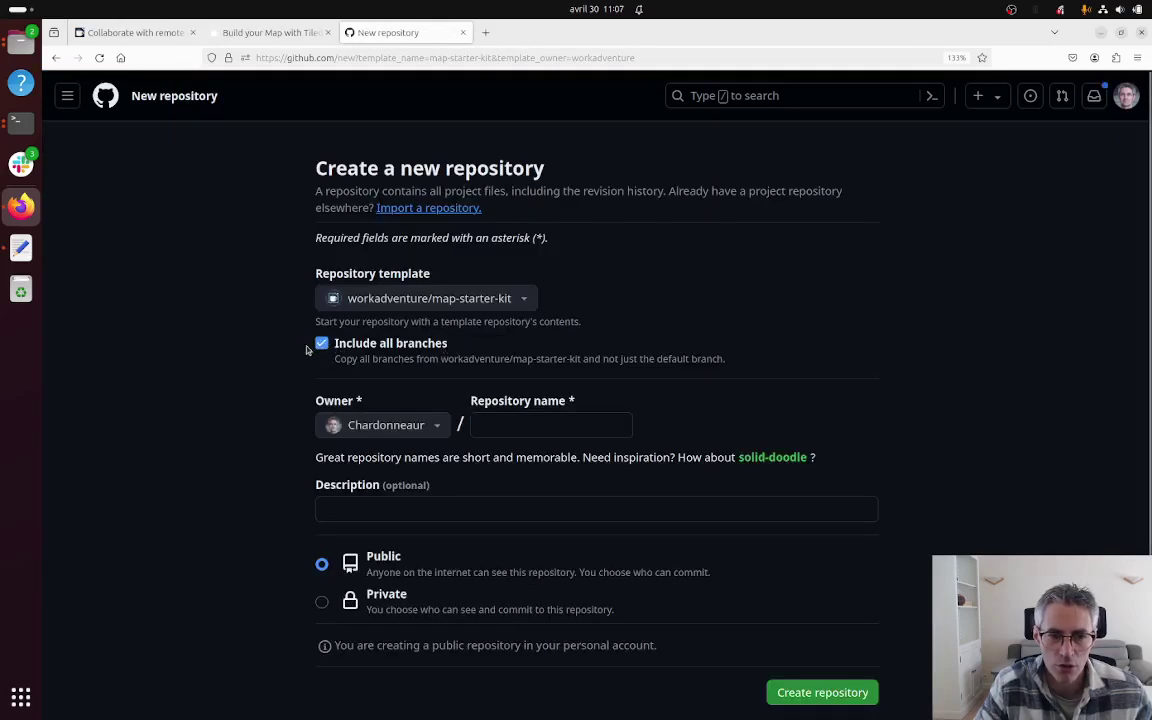
click(268, 34)
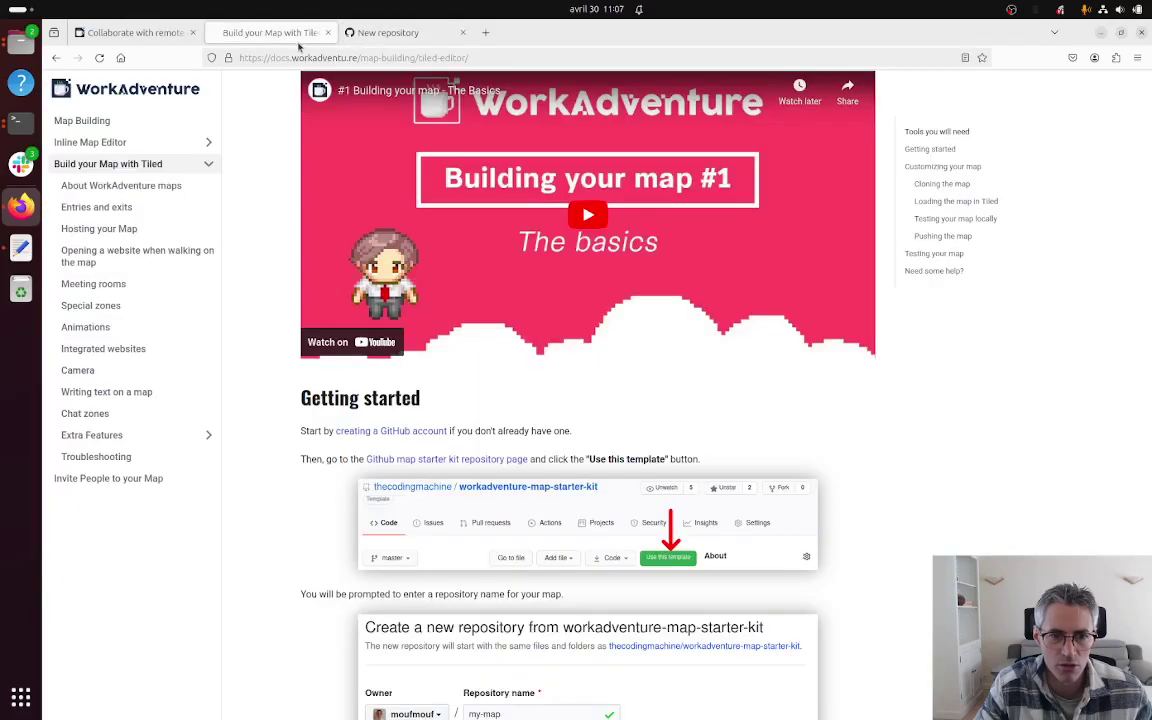
scroll(508, 488, down, 3)
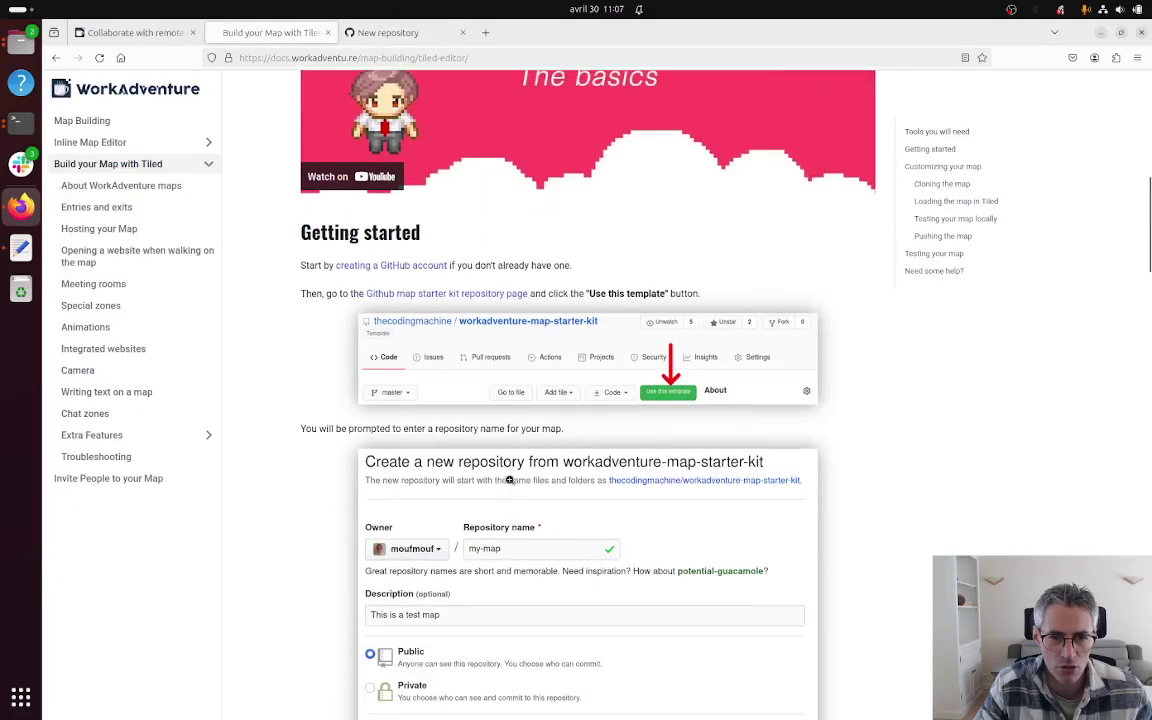
scroll(518, 418, down, 3)
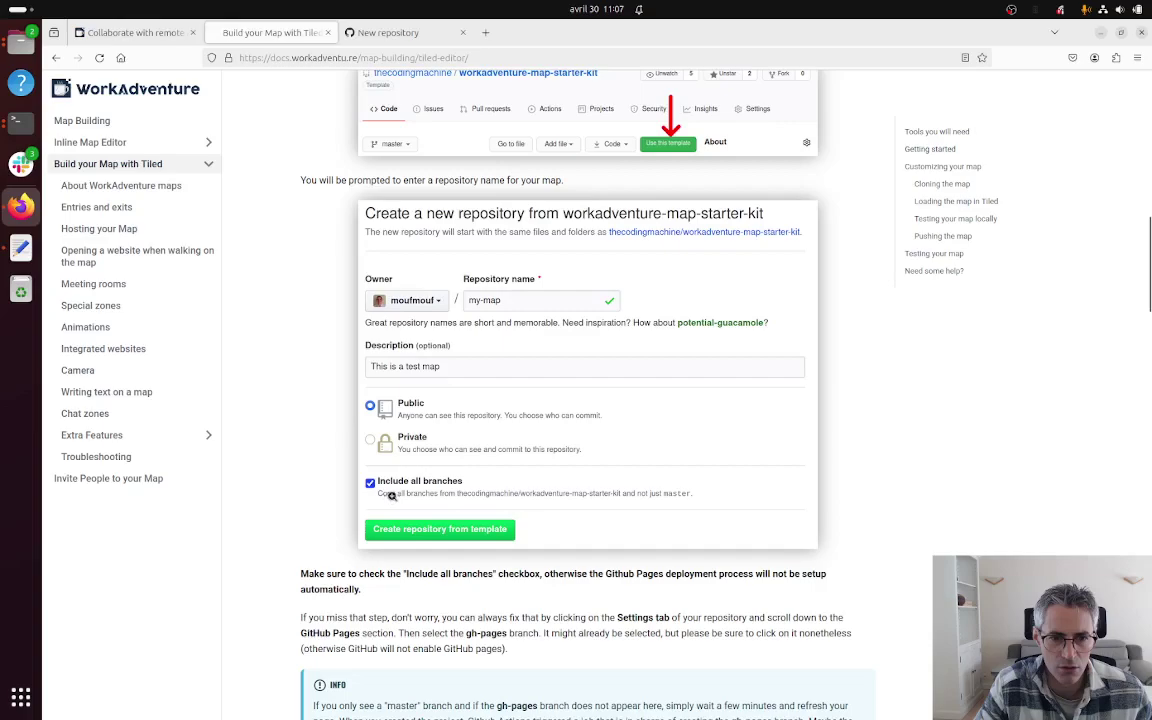
click(380, 33)
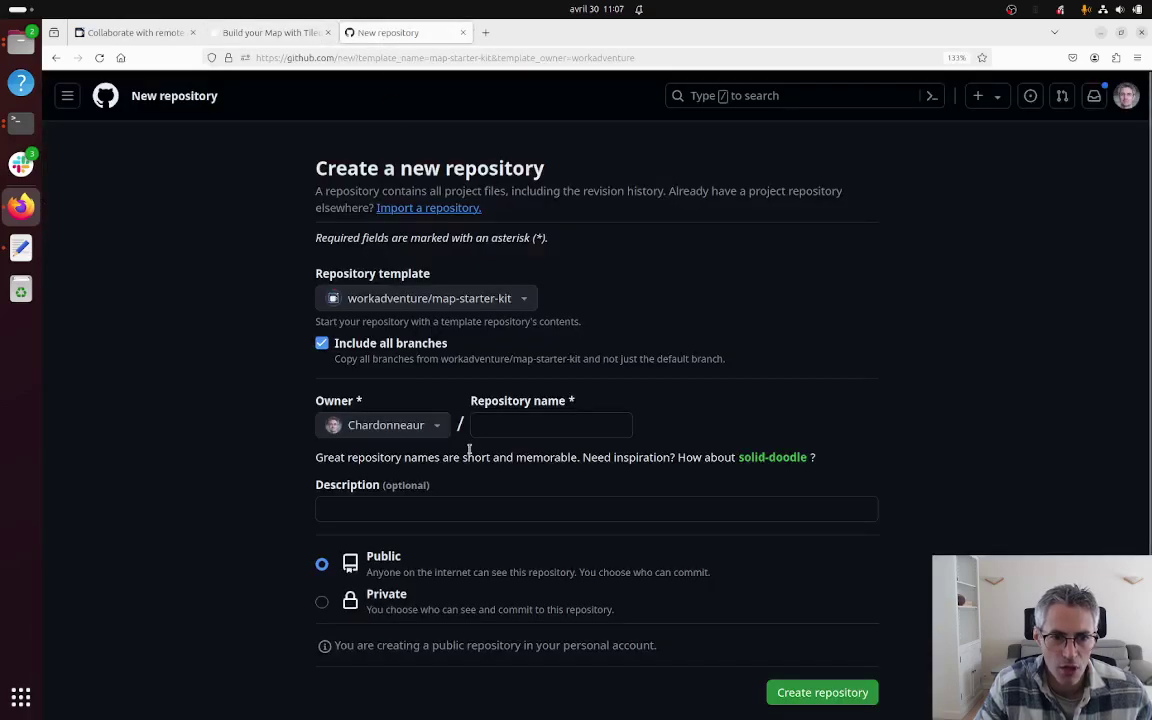
Step: Name the repository 1107, describe it as "test purposes", and create it as a public repository
click(492, 429)
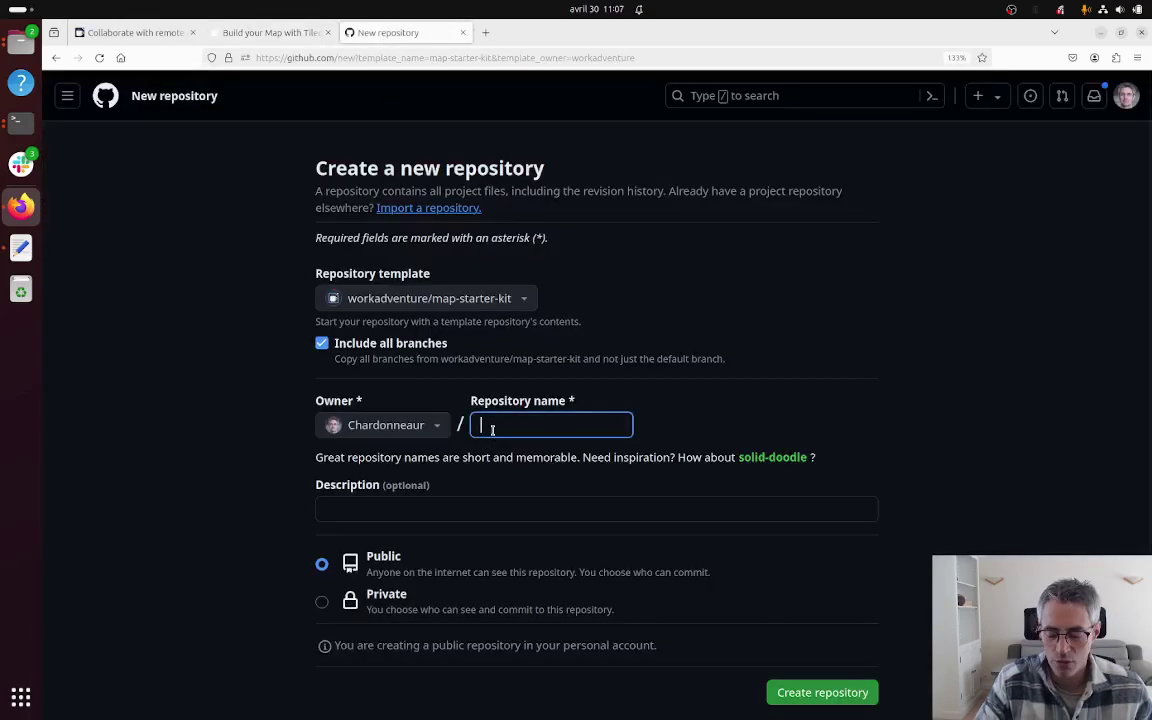
text(1107)
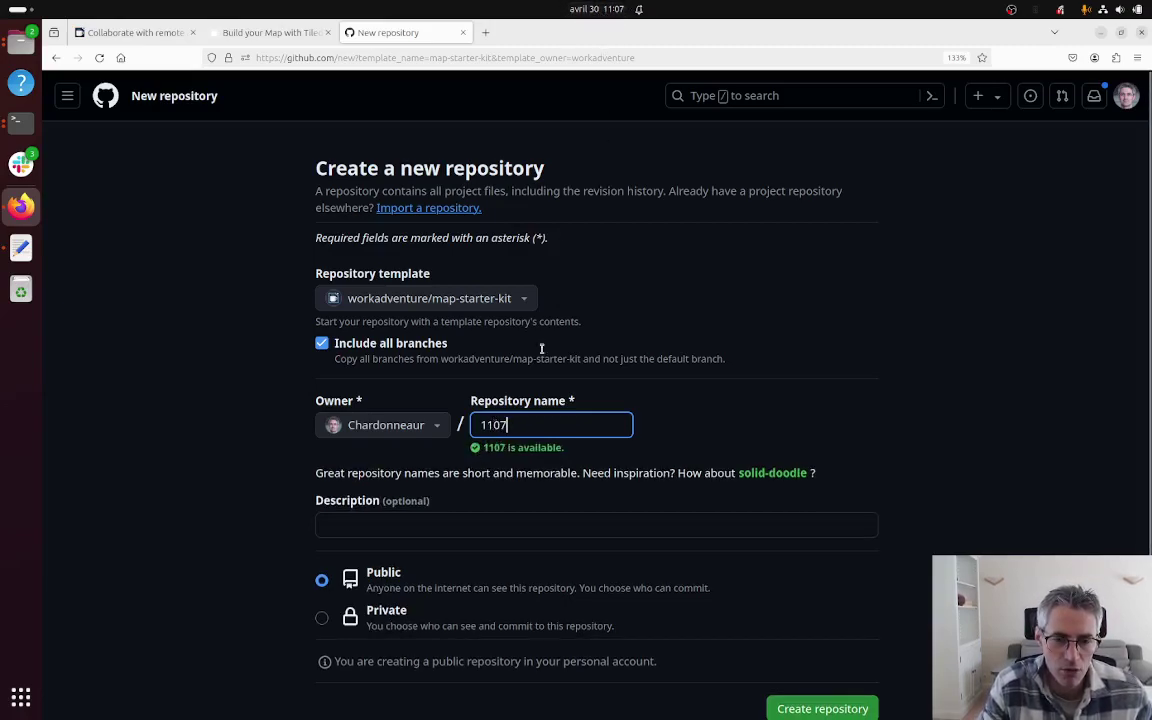
click(437, 527)
text(test )
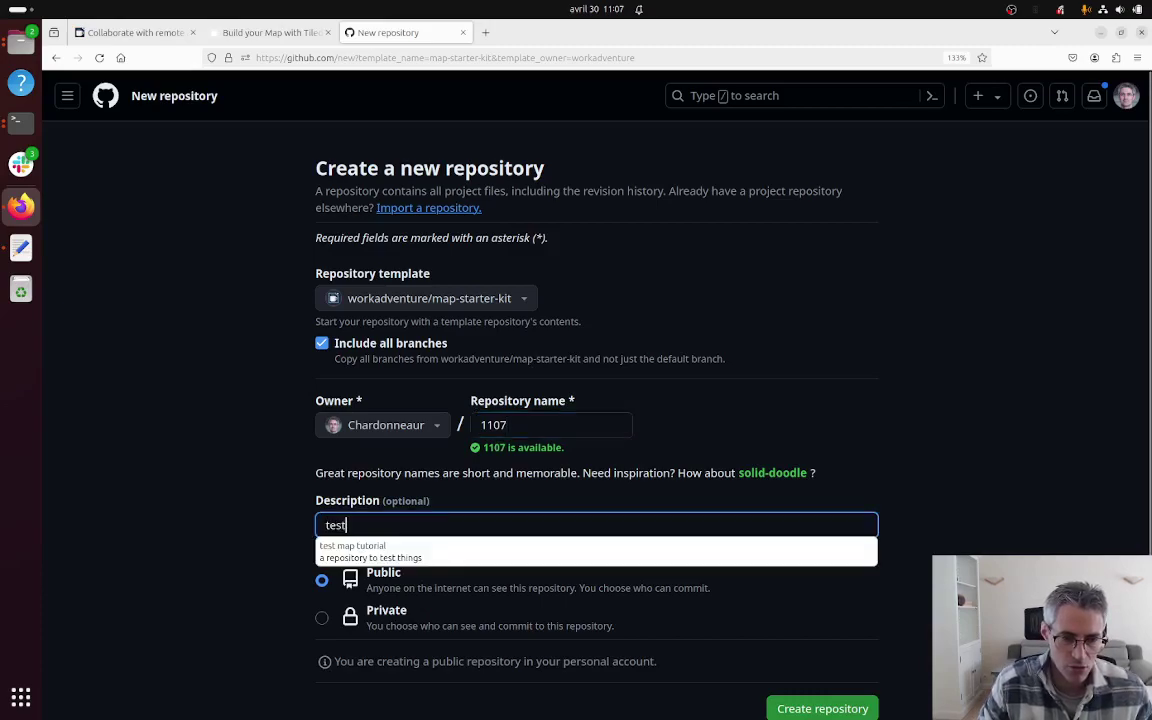
text(purp)
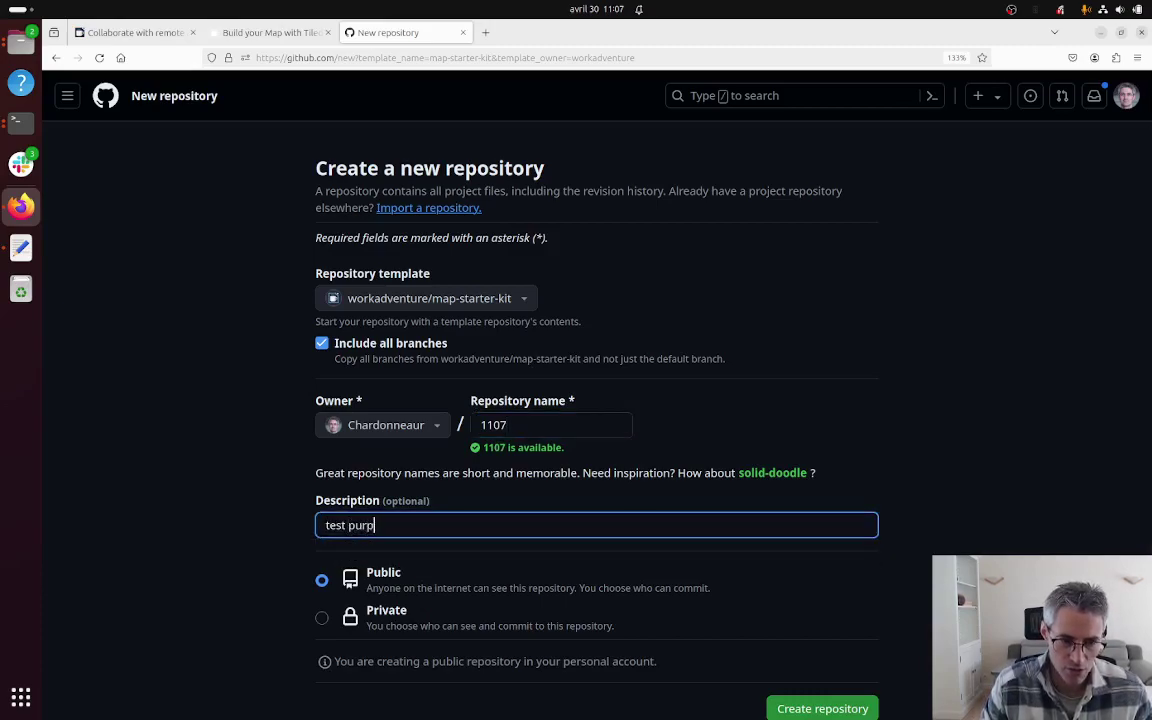
text(oses)
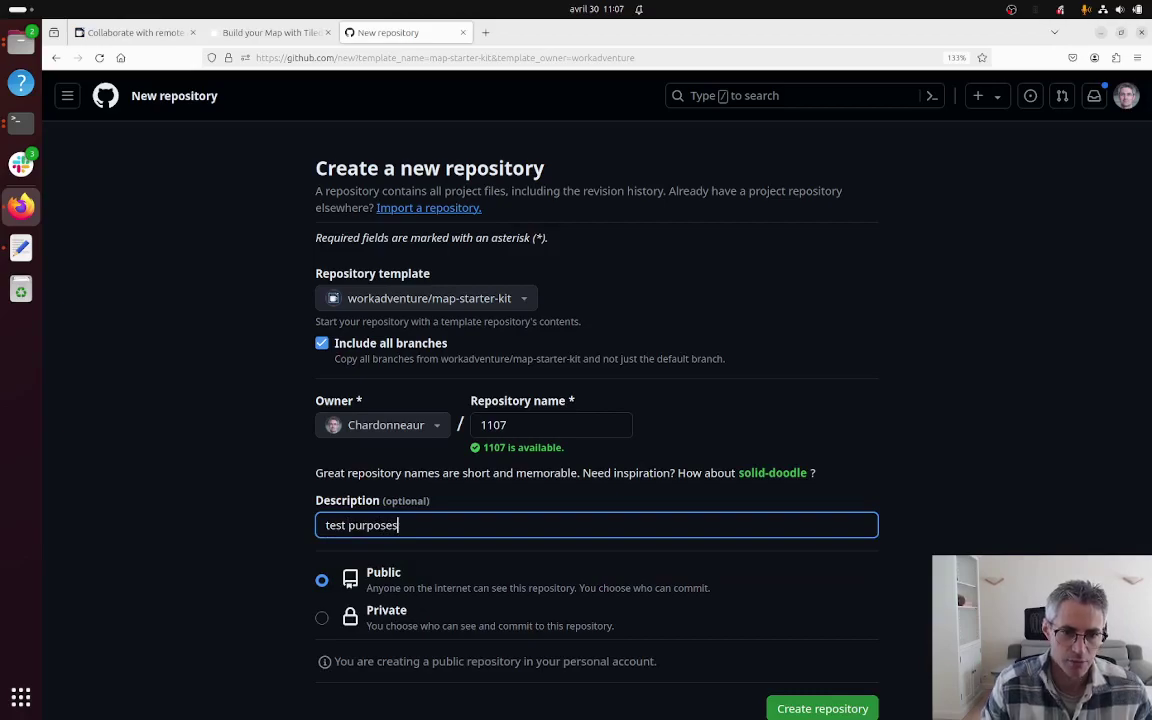
scroll(406, 550, down, 3)
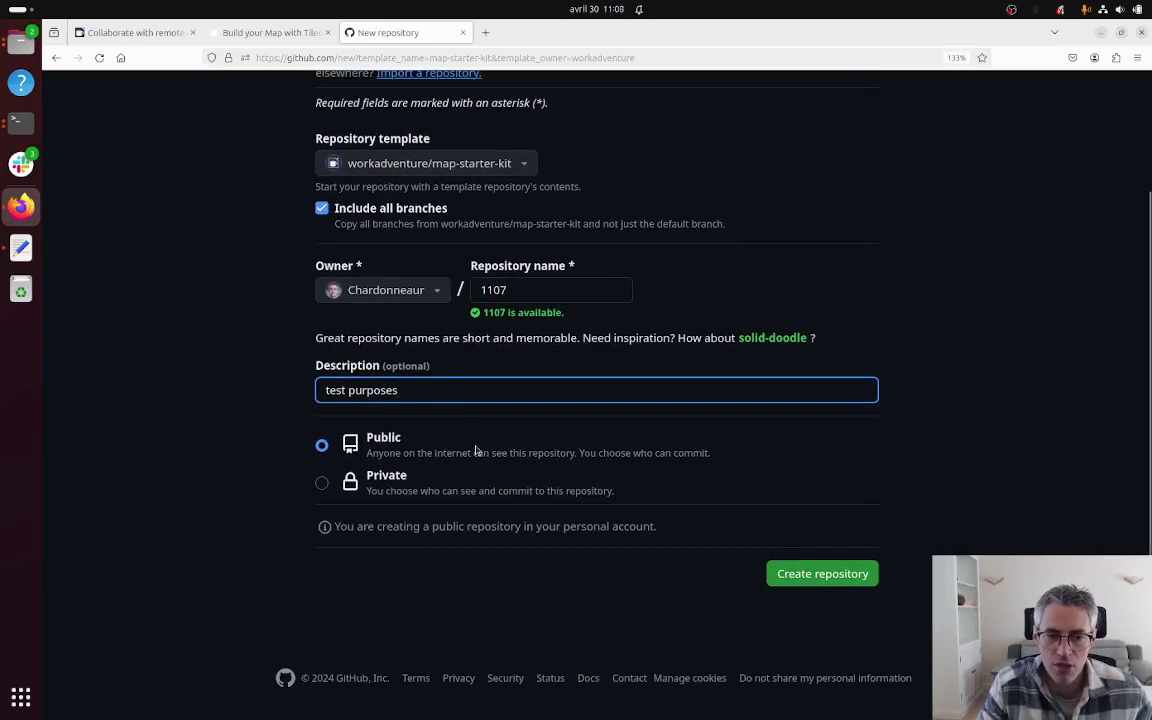
click(807, 576)
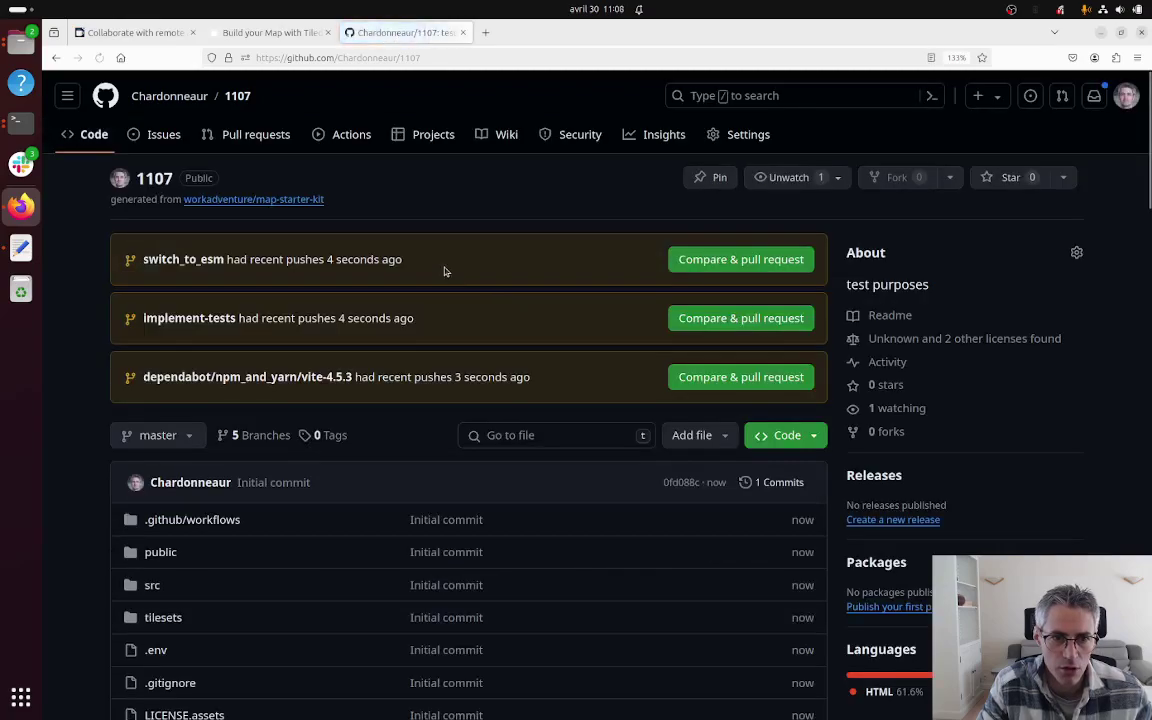
Step: Examine the new repository's file list, README map preview and local clone options
scroll(681, 470, down, 10)
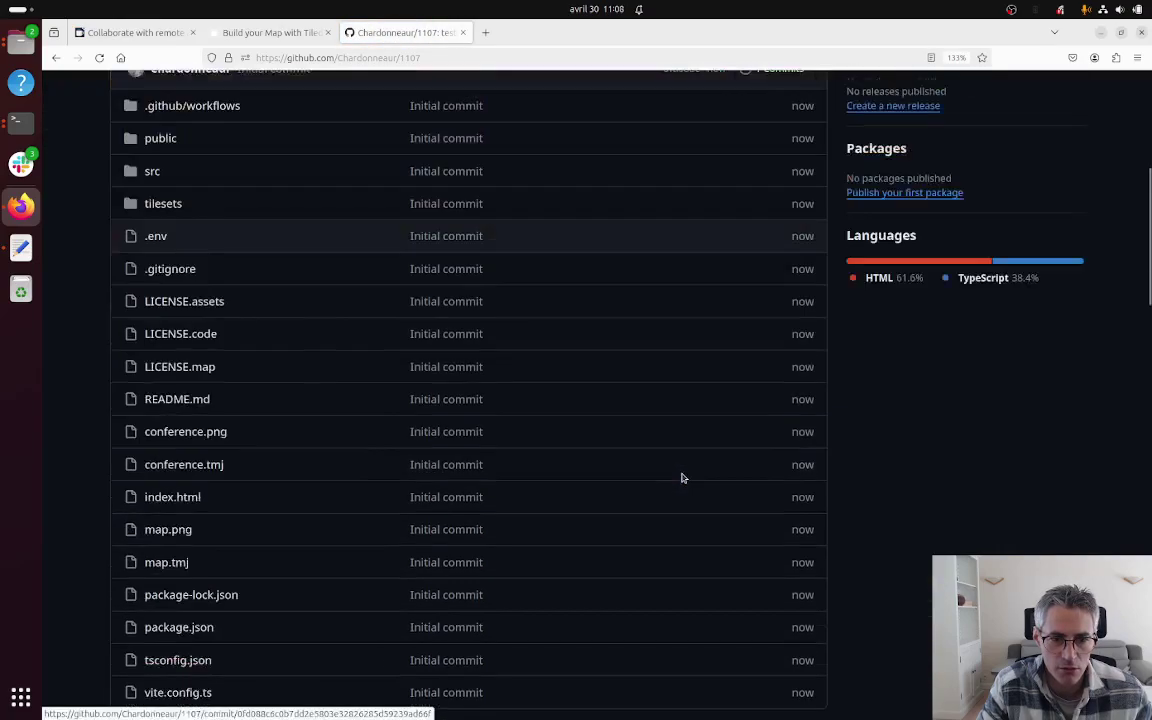
scroll(472, 424, up, 5)
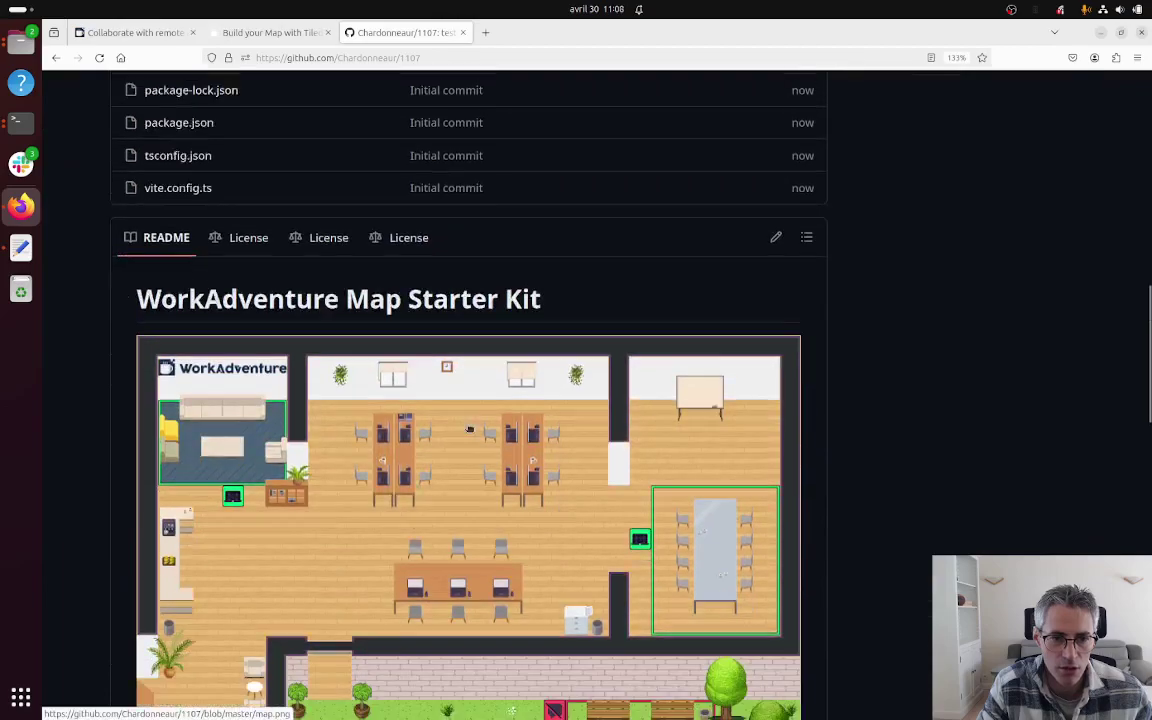
scroll(472, 424, up, 1)
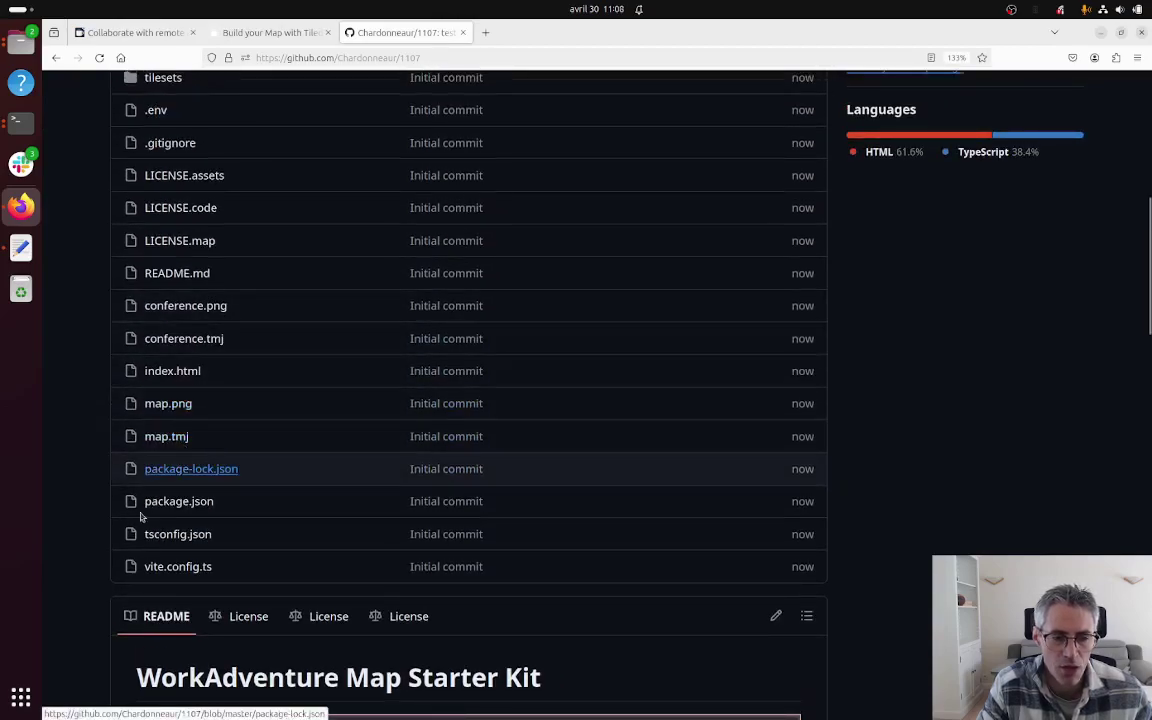
scroll(300, 500, up, 5)
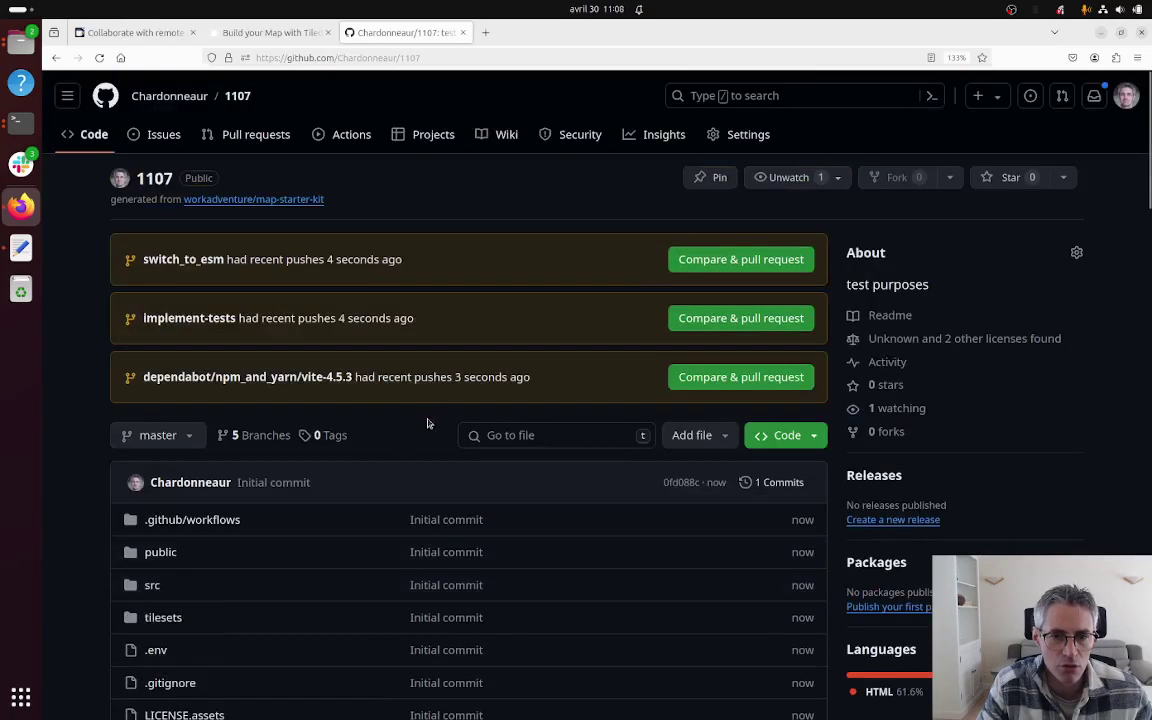
click(786, 435)
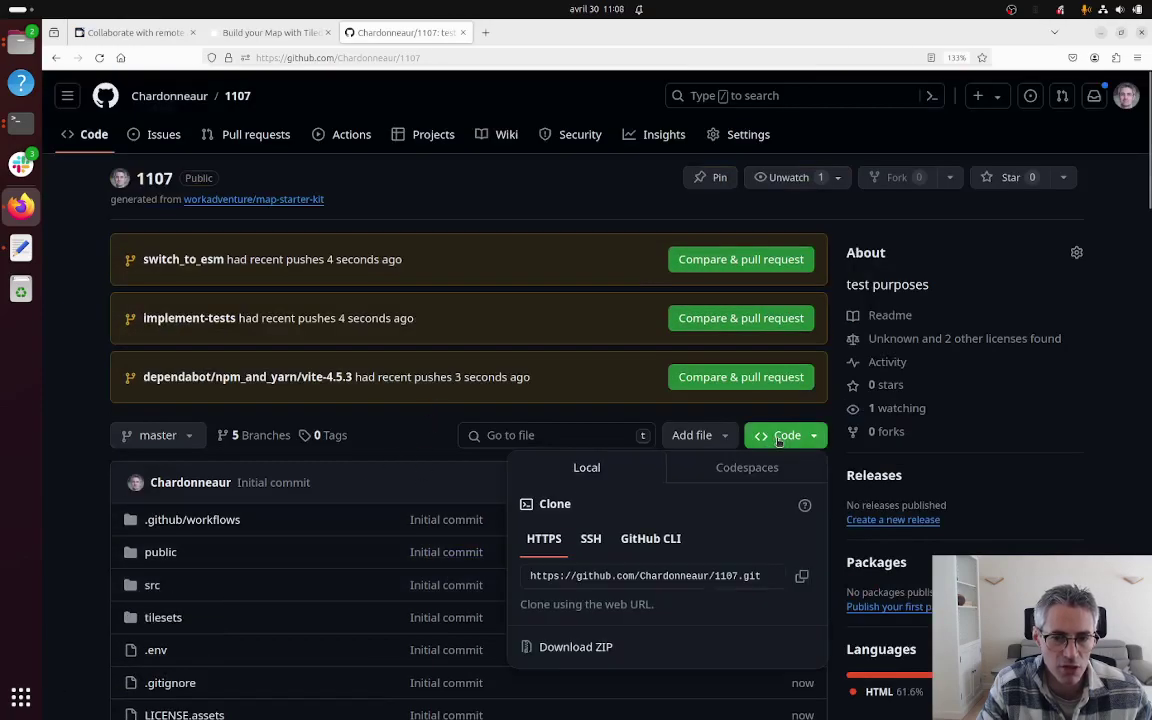
click(67, 470)
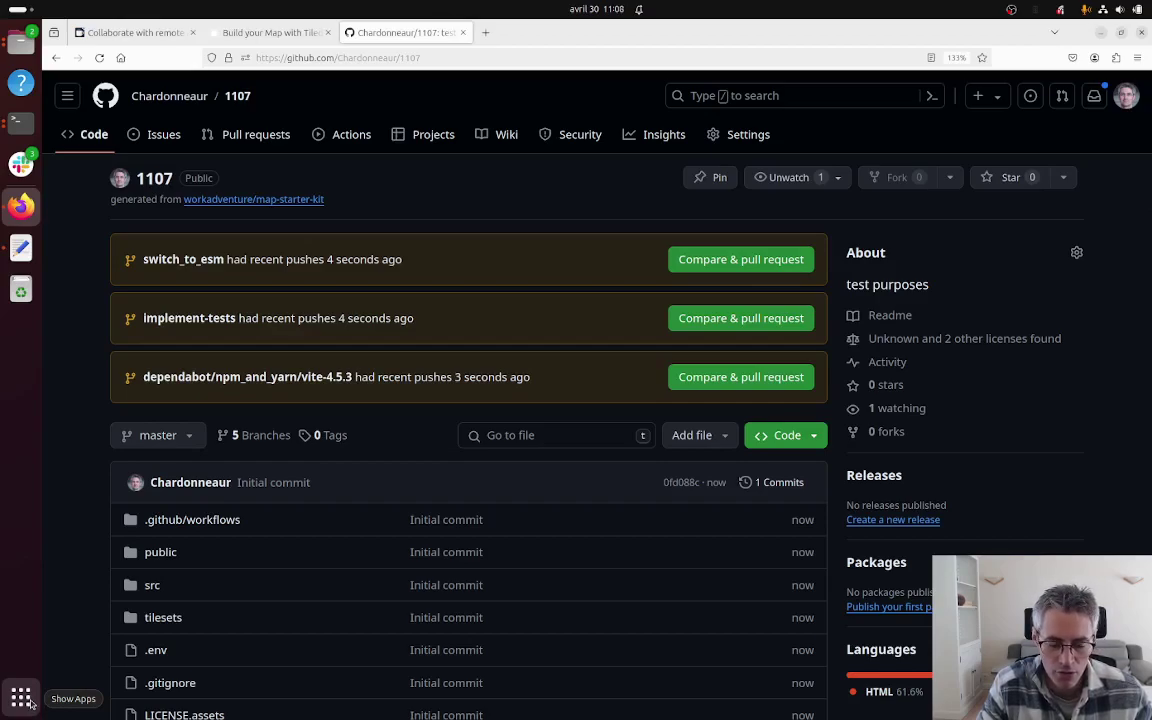
Step: Switch to GitHub Desktop by searching the installed applications for "git", and maximize its window
click(22, 698)
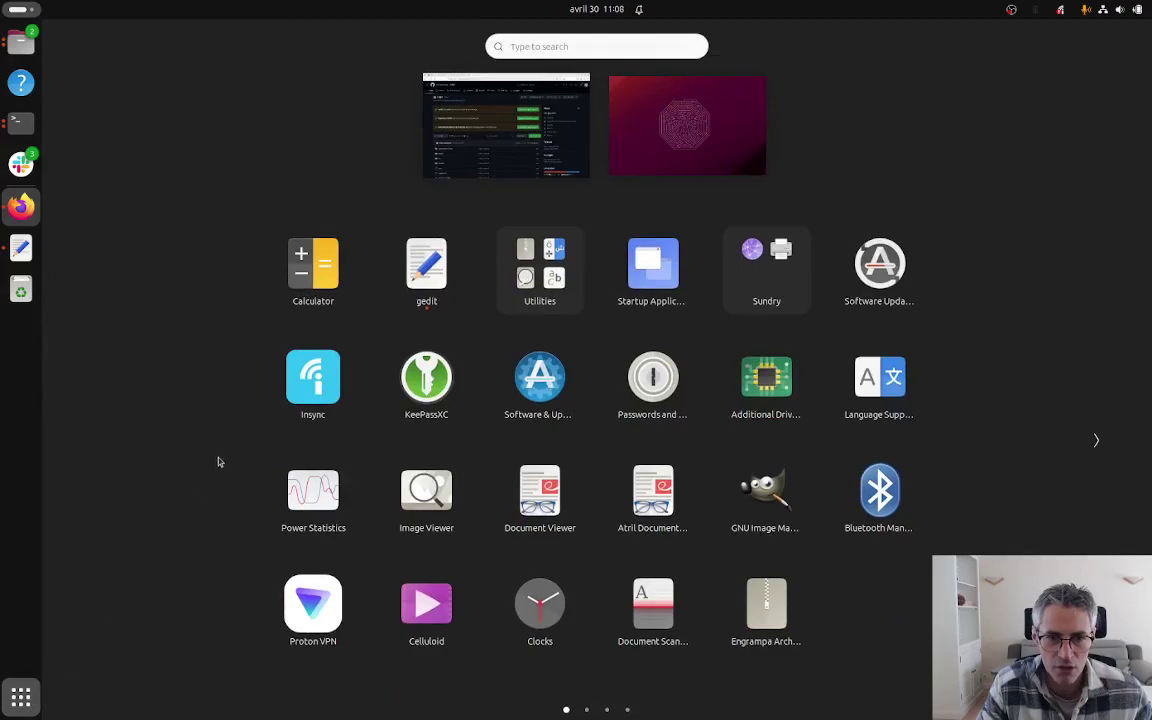
click(559, 46)
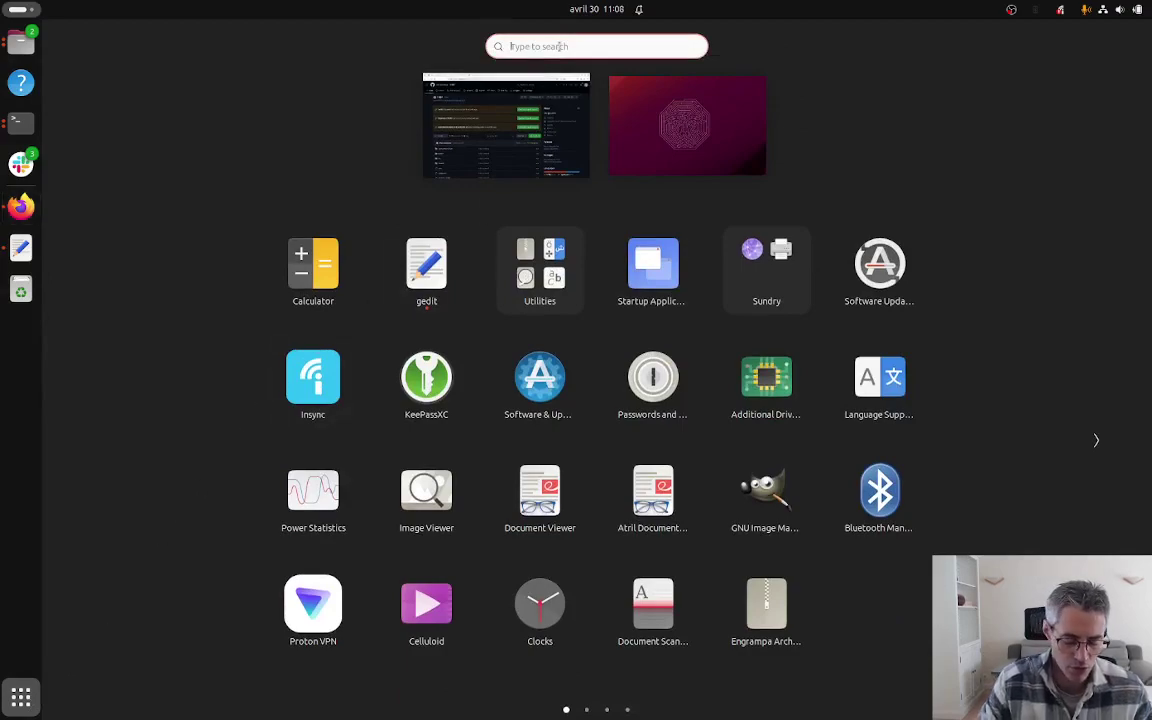
text(git)
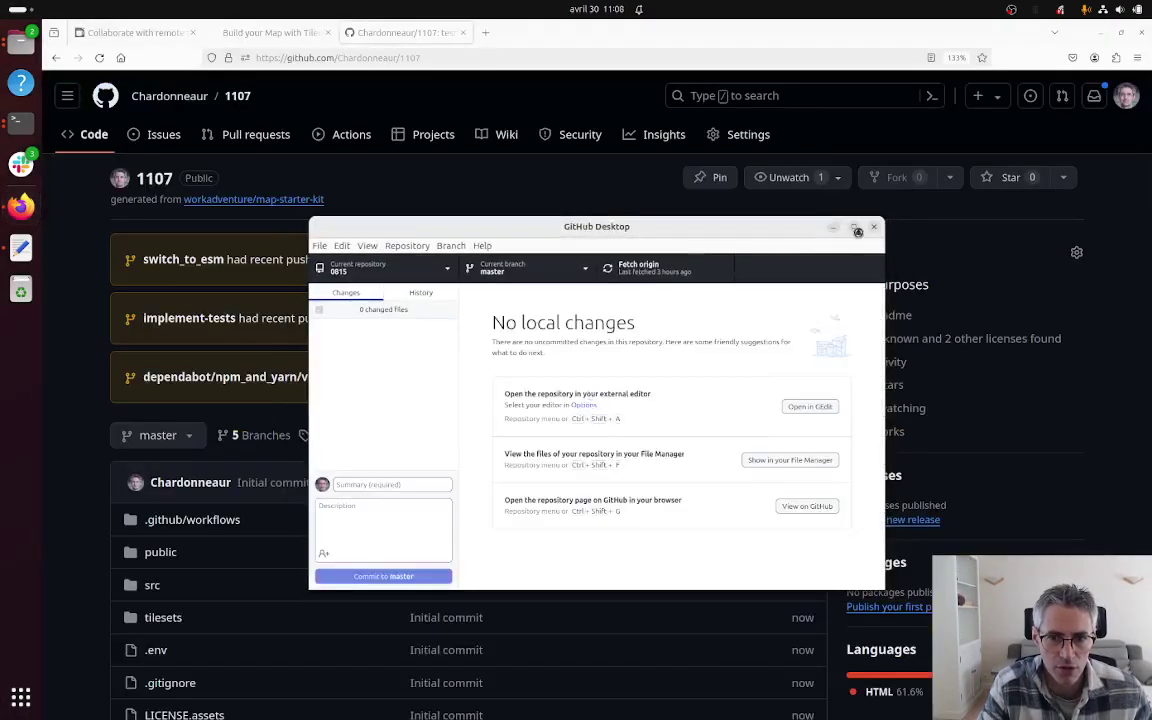
click(854, 230)
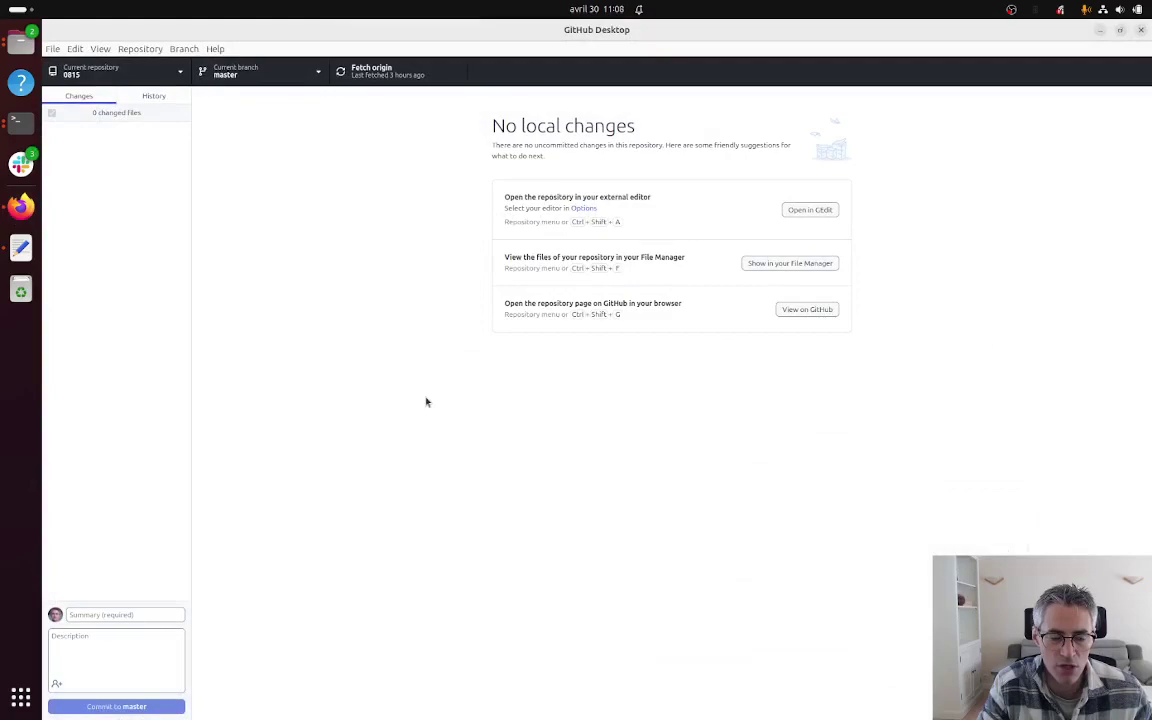
Step: Clone the 1107 repository from GitHub.com into the local Documents/GitHub/1107 folder
click(90, 72)
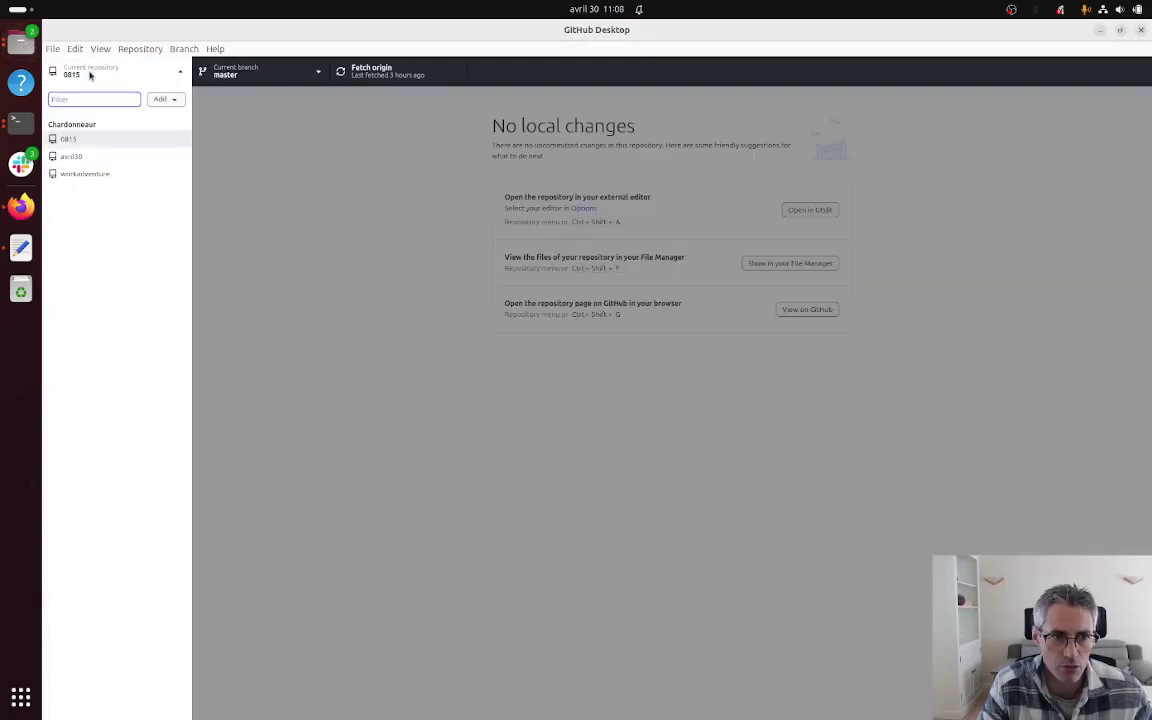
click(54, 49)
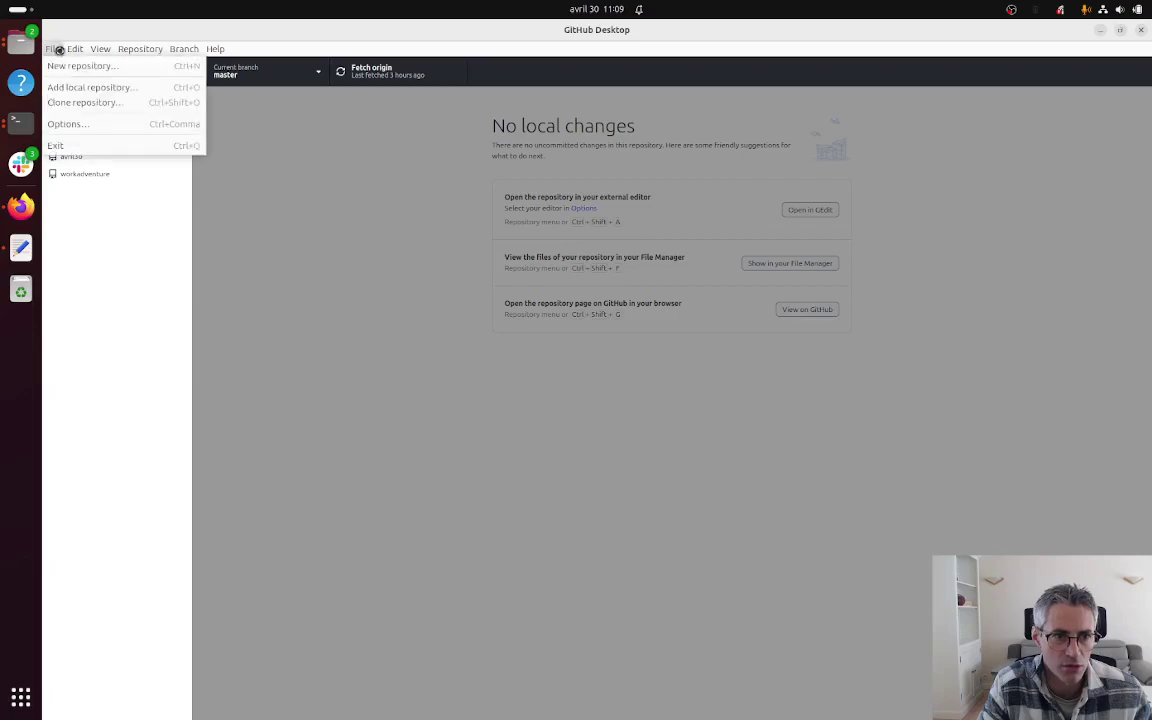
click(90, 103)
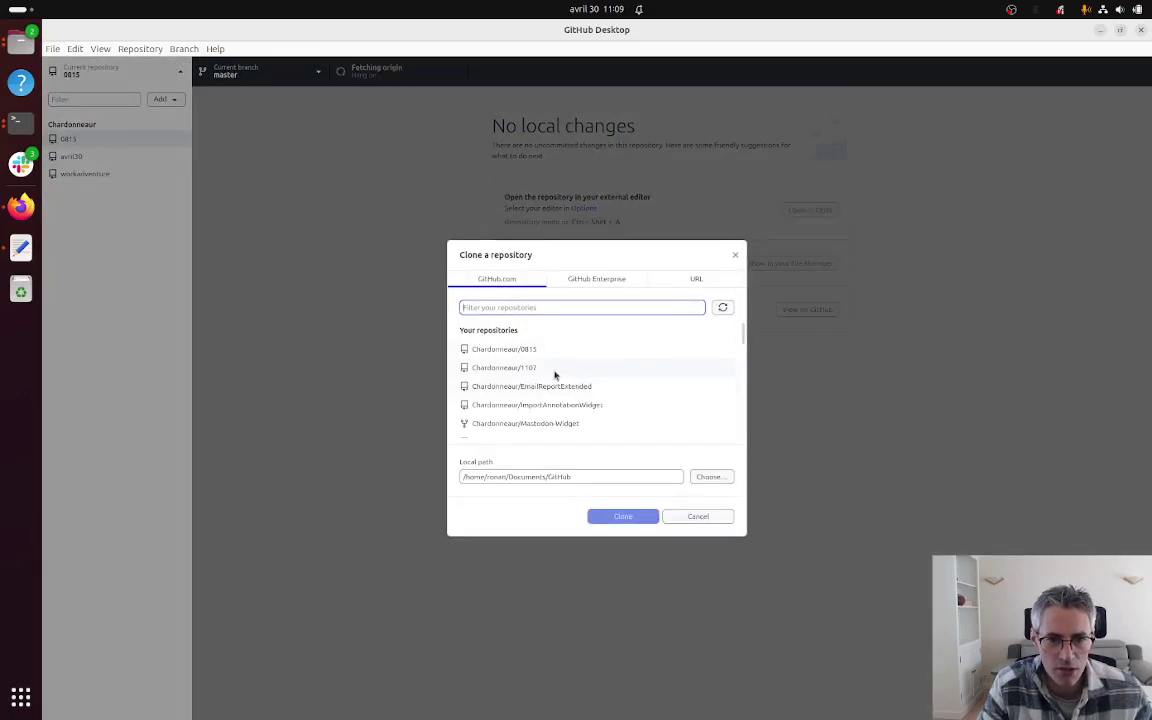
click(532, 368)
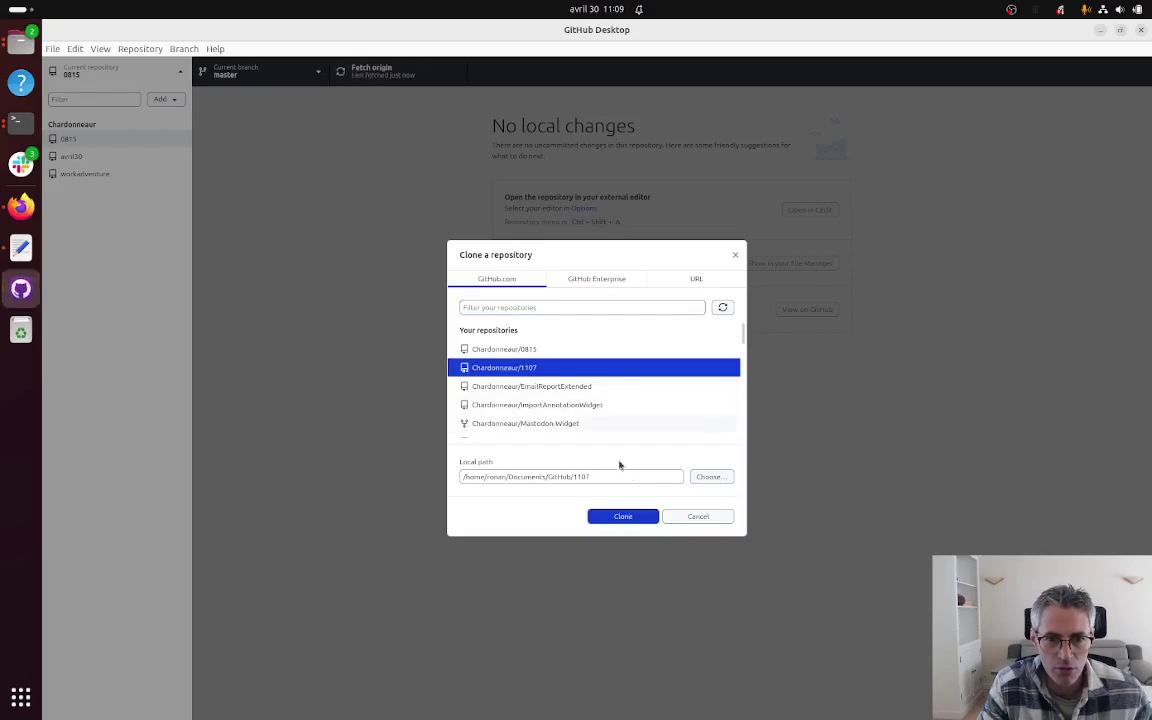
click(641, 520)
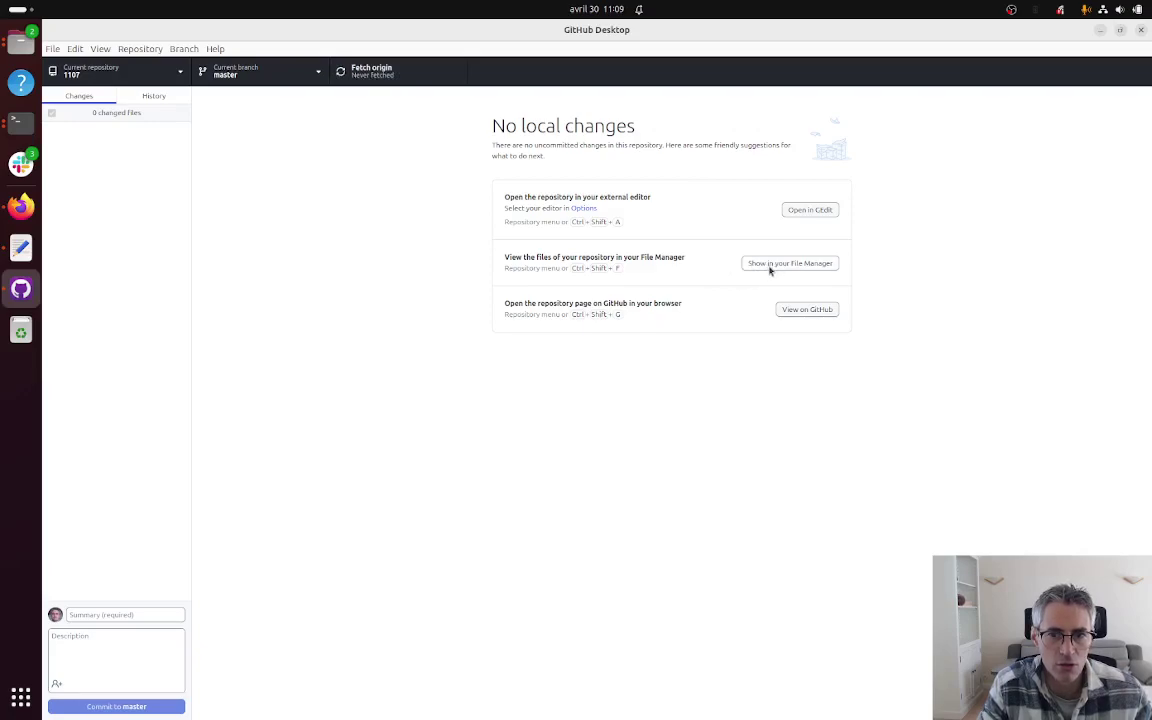
Step: Show the 1107 repository's files in the file manager and open map.tmj with Tiled
click(790, 263)
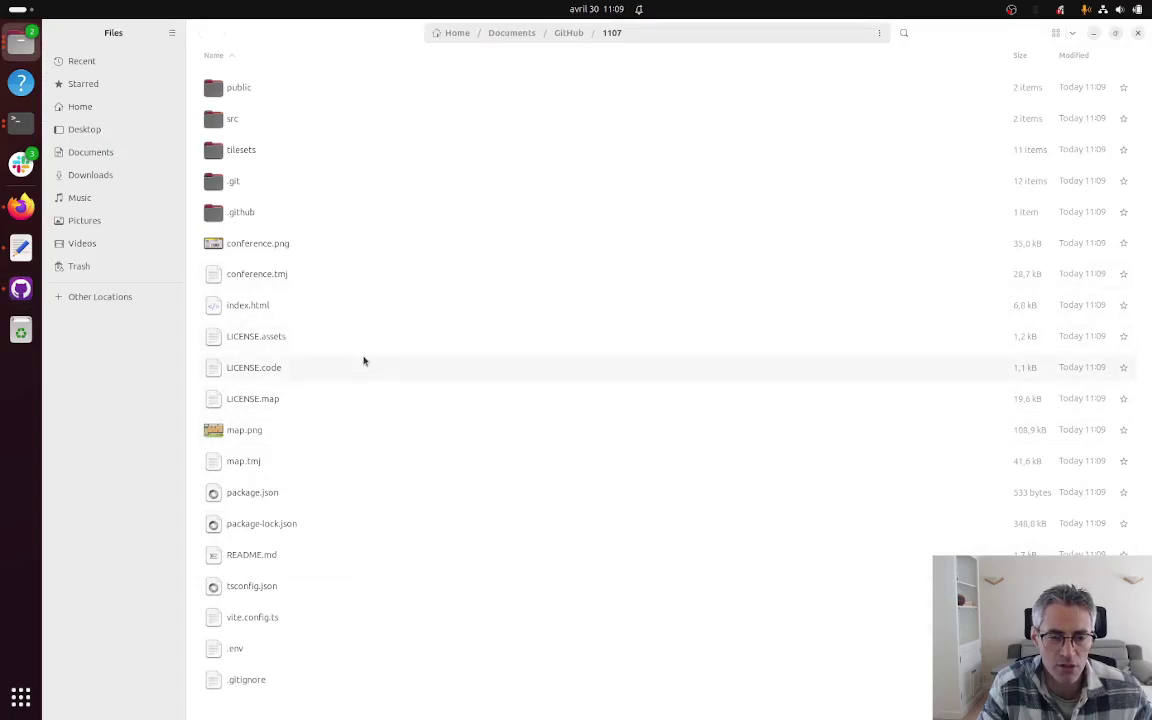
click(349, 466)
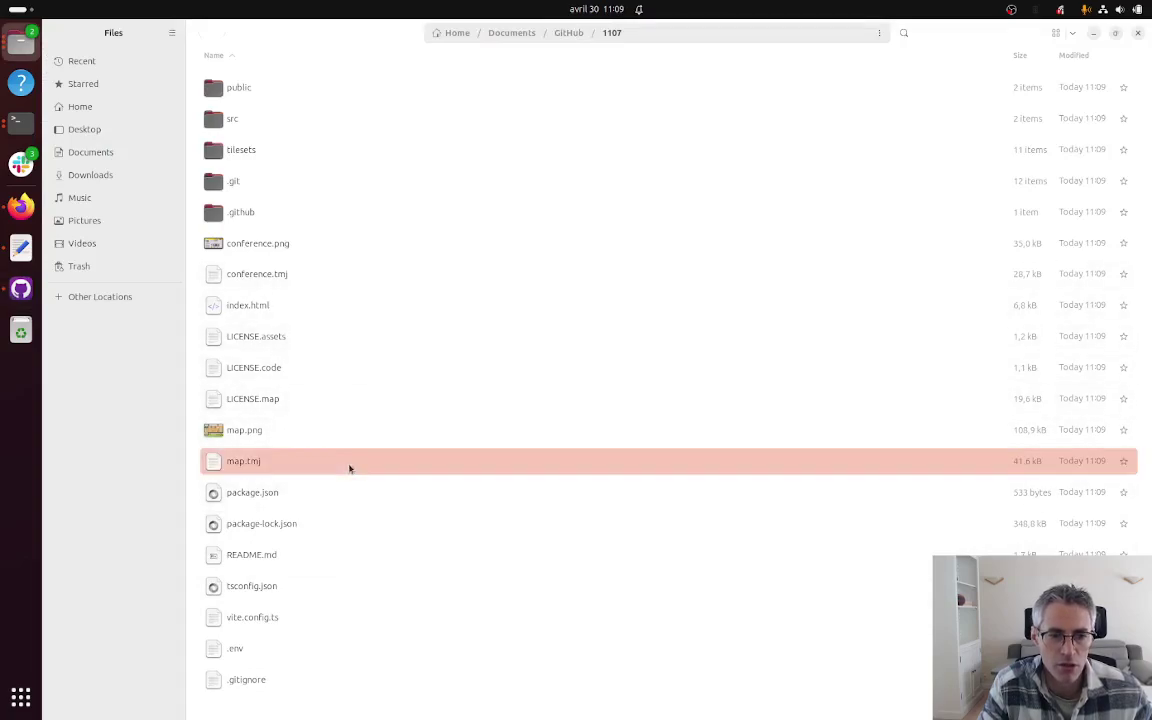
right_click(325, 467)
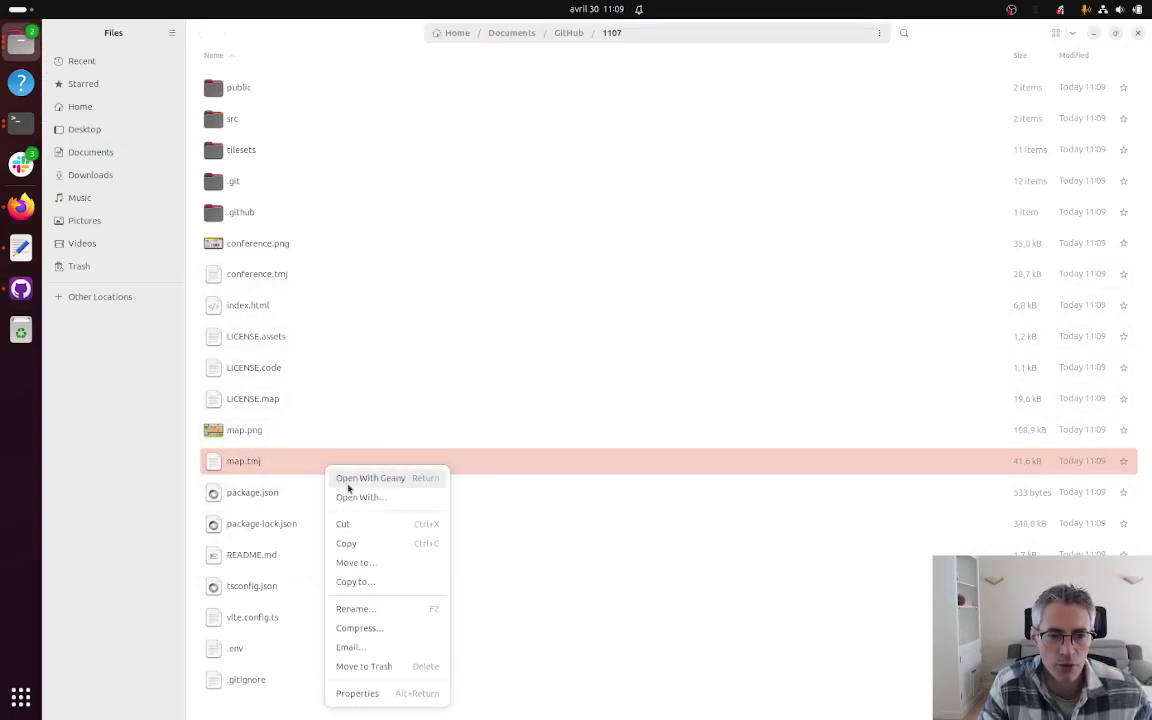
click(358, 498)
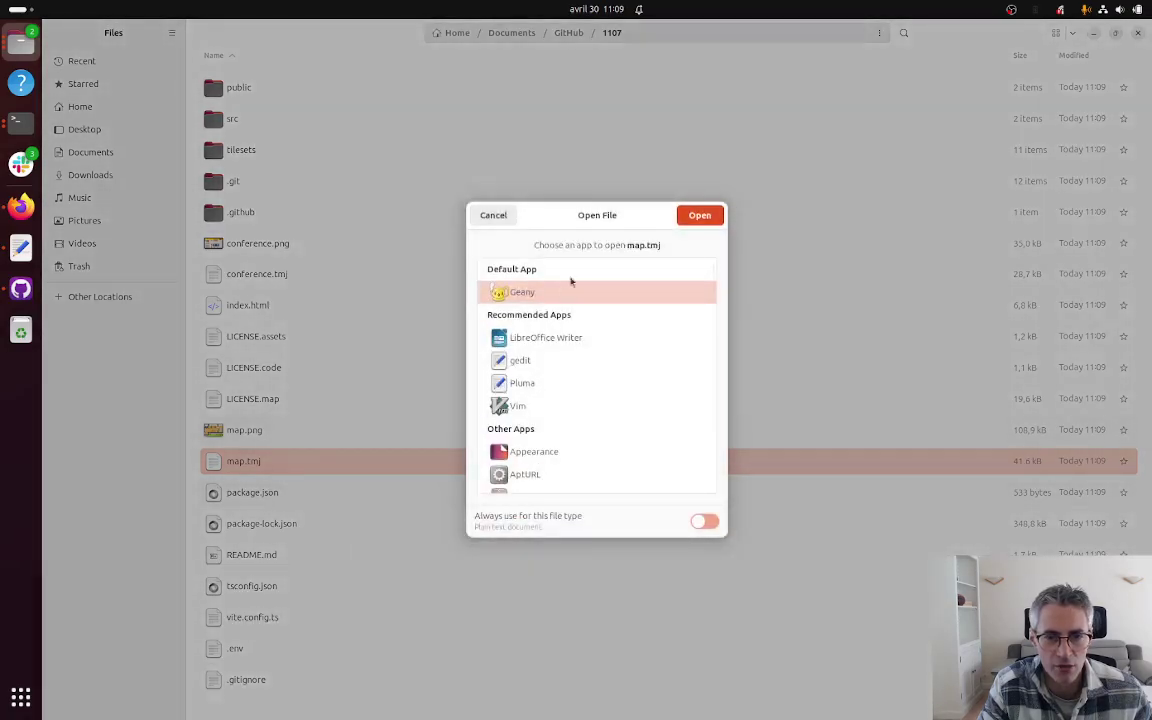
scroll(645, 450, down, 15)
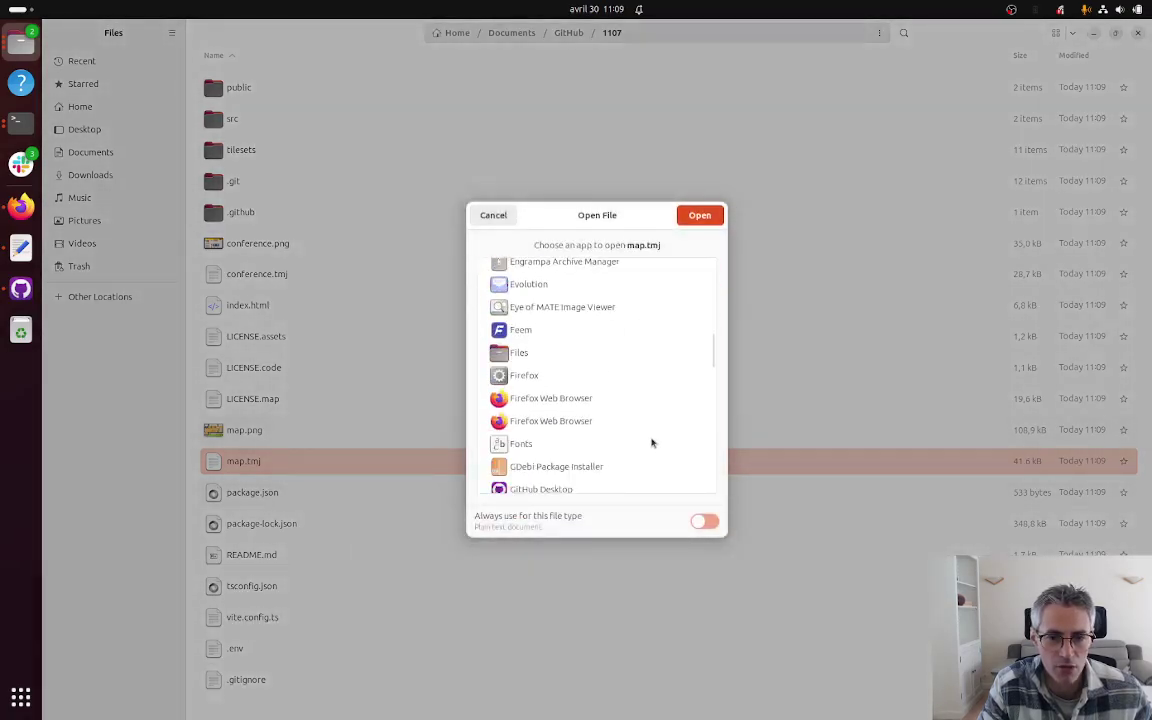
scroll(650, 440, down, 15)
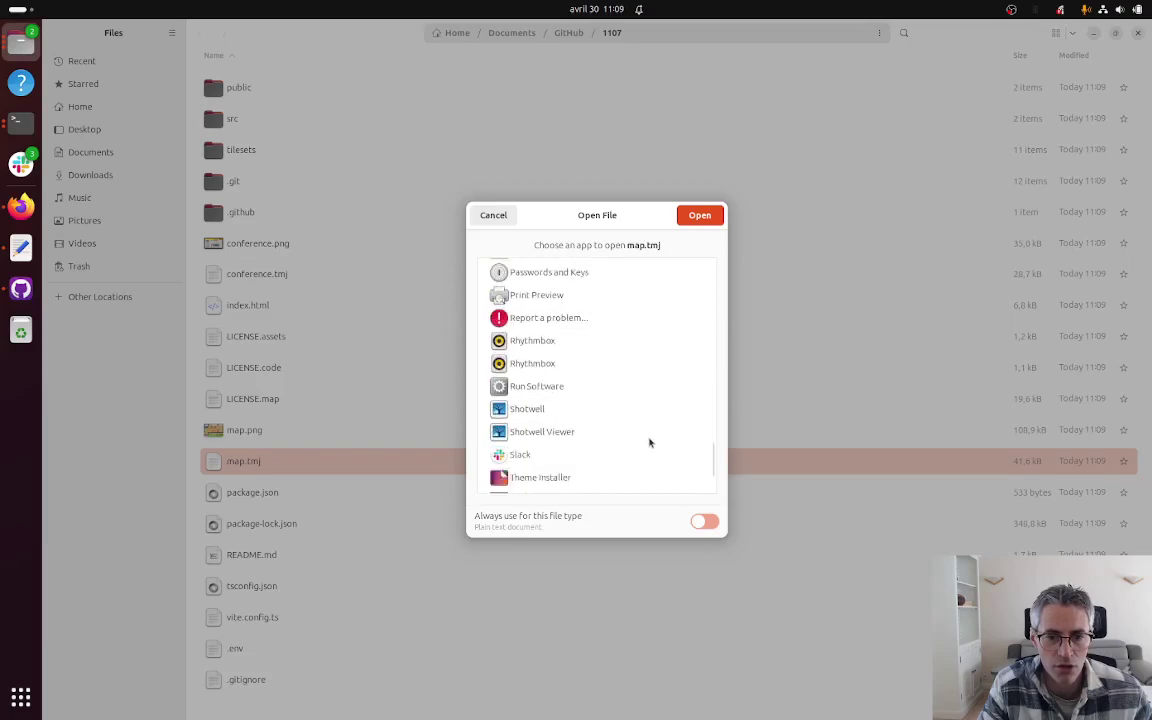
click(558, 438)
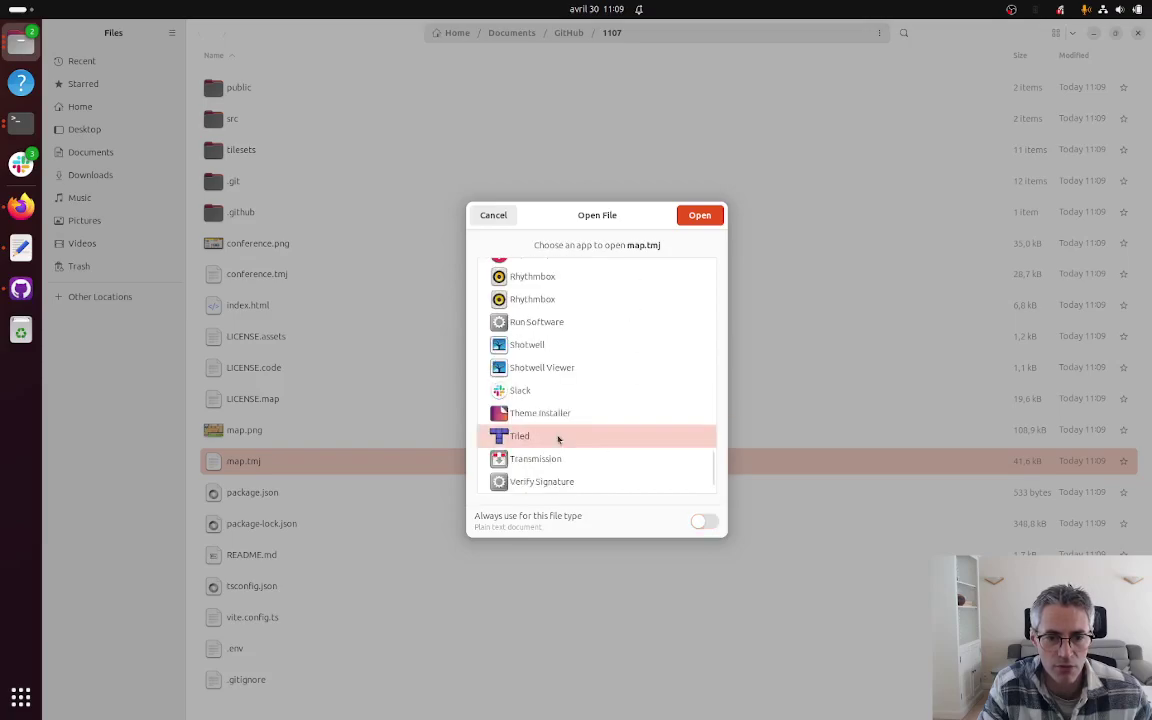
click(696, 215)
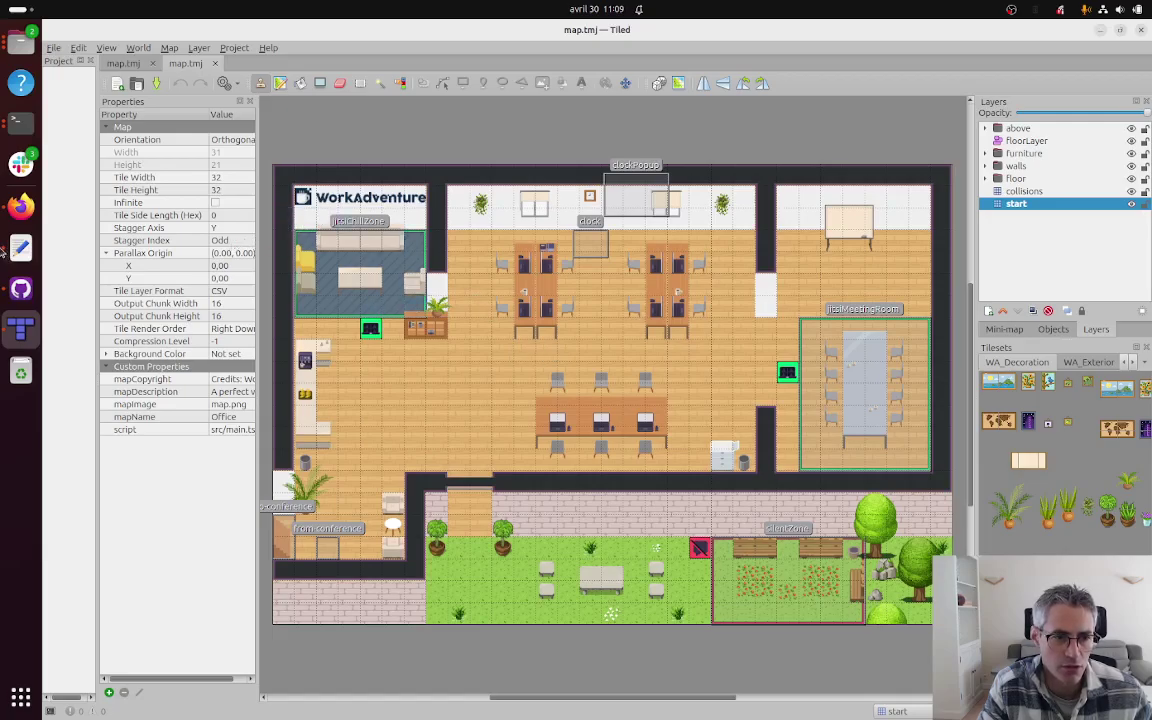
Step: Switch to Firefox and open the 1107 repository's live GitHub Pages site in a new tab from its Pages settings
click(21, 206)
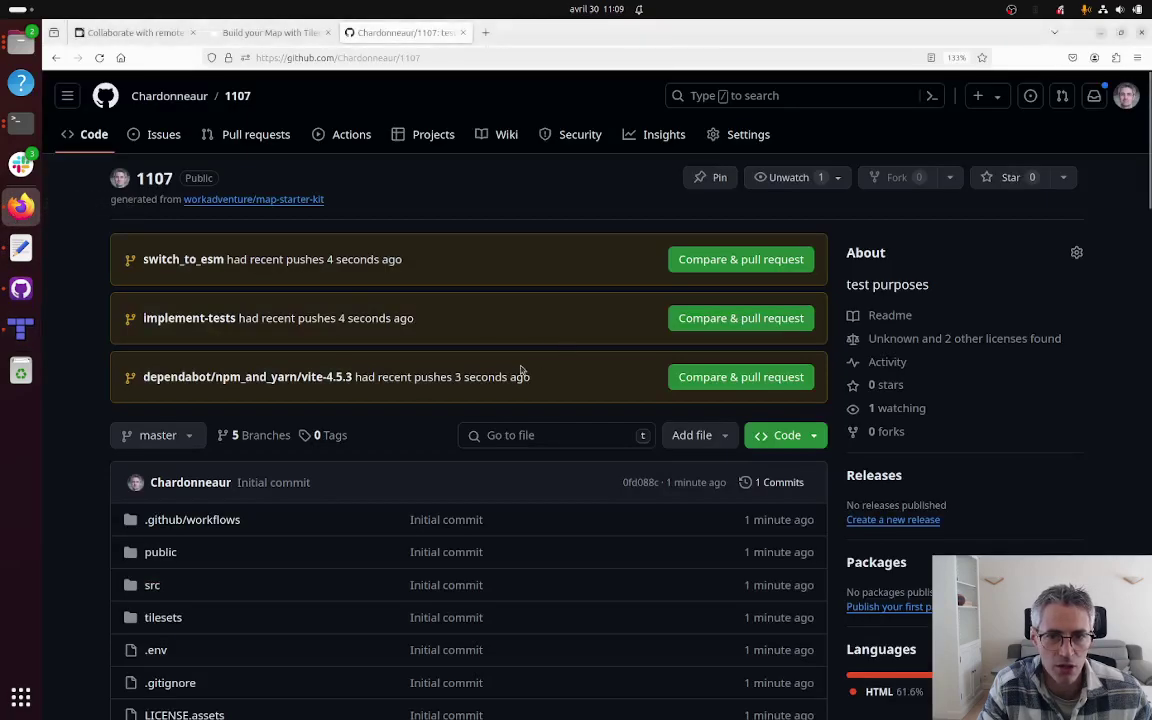
click(756, 136)
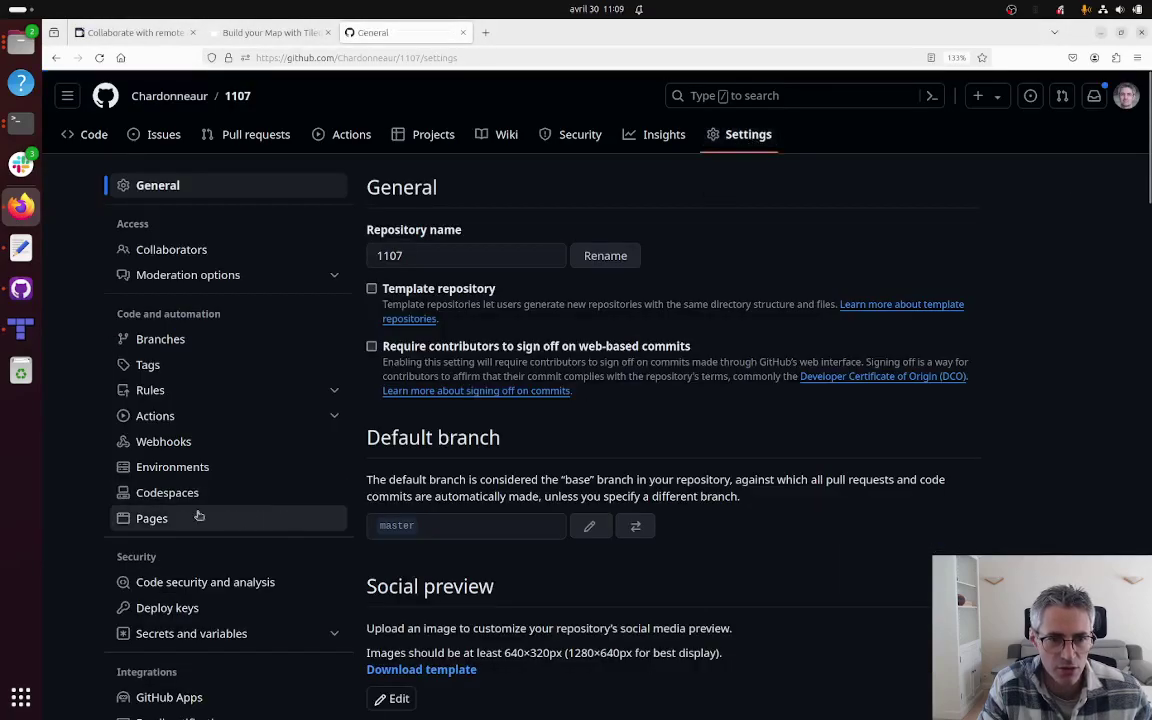
click(201, 514)
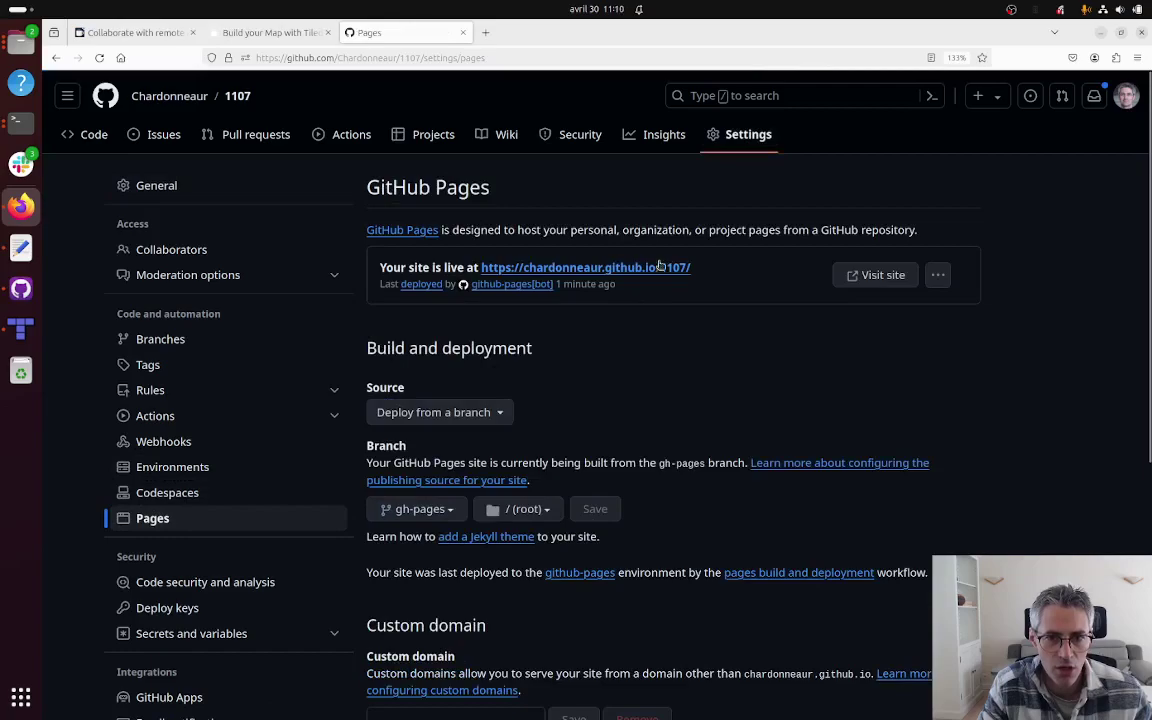
right_click(605, 269)
click(633, 285)
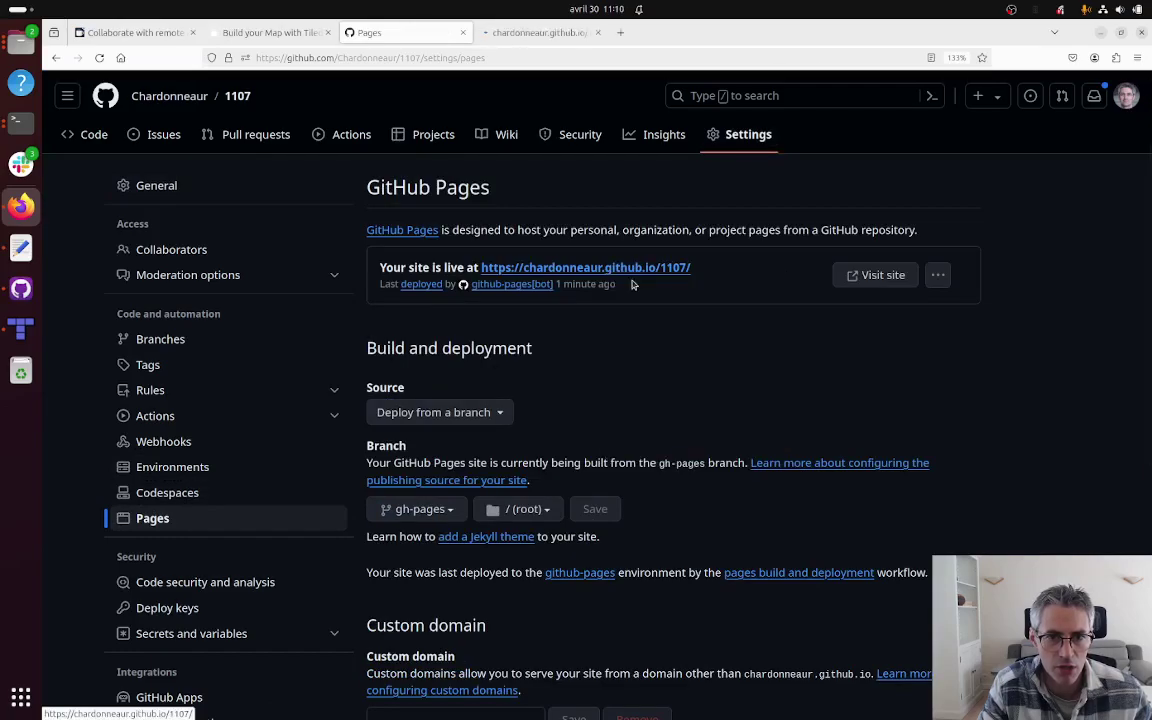
click(510, 32)
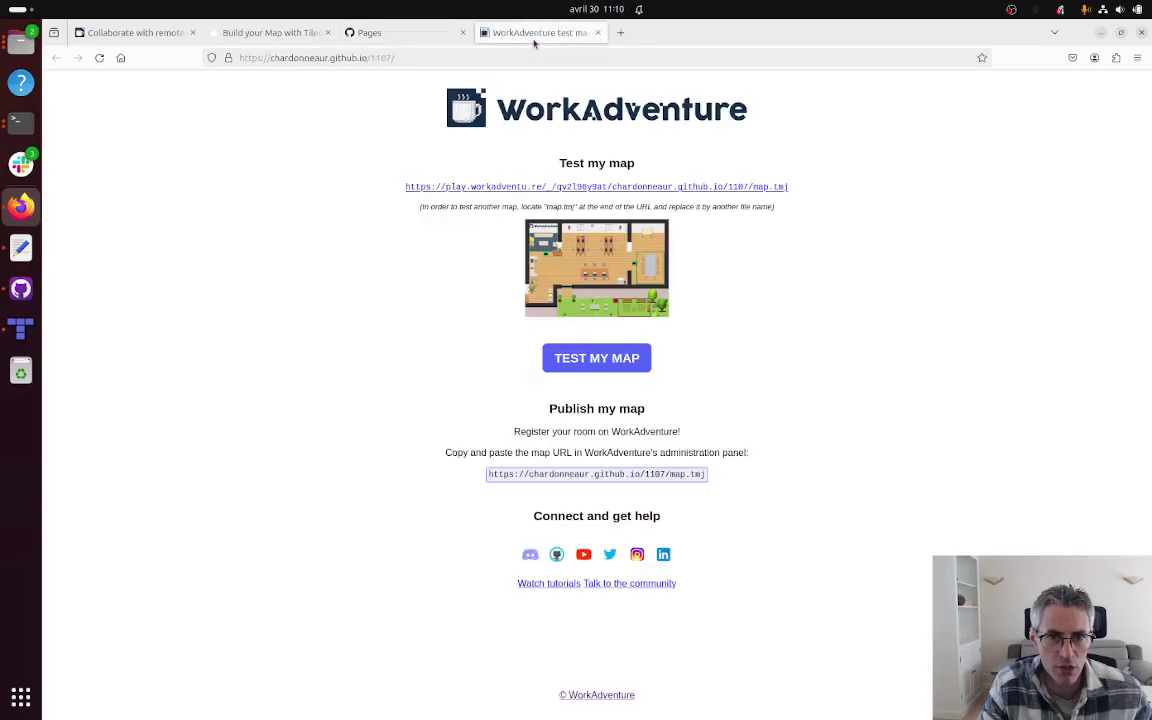
Step: Test the published map in WorkAdventure by walking the avatar up into the office, and close the test tab
click(570, 362)
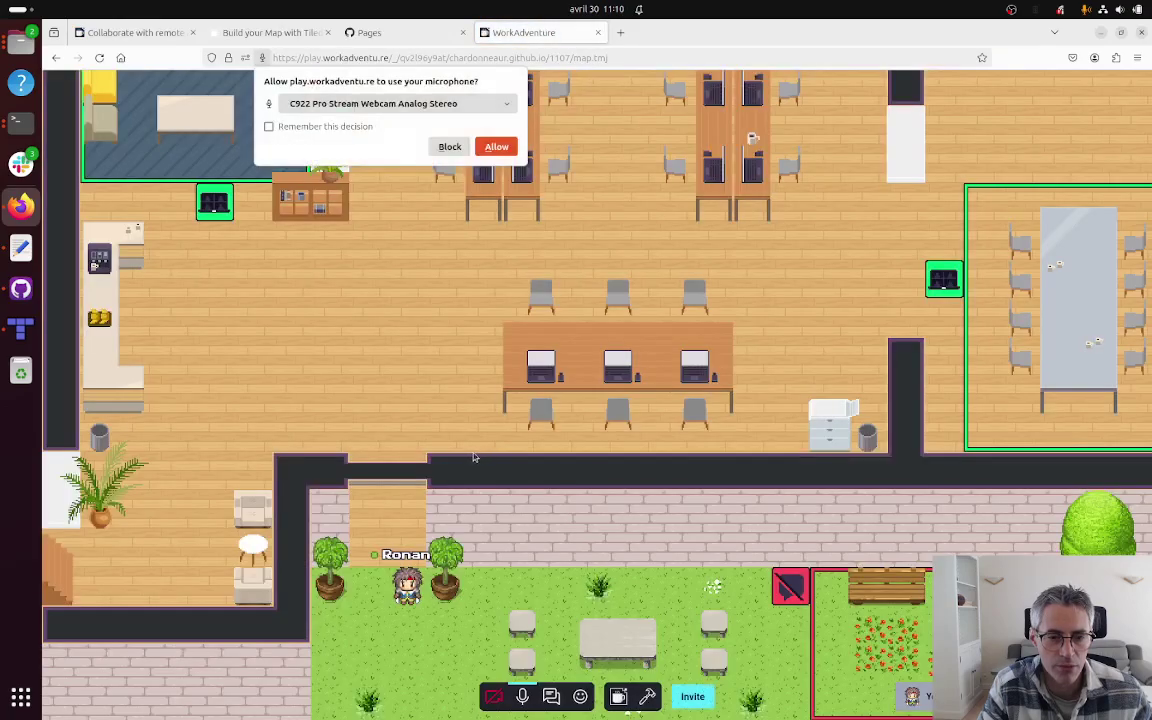
key(Up)
key(Up)
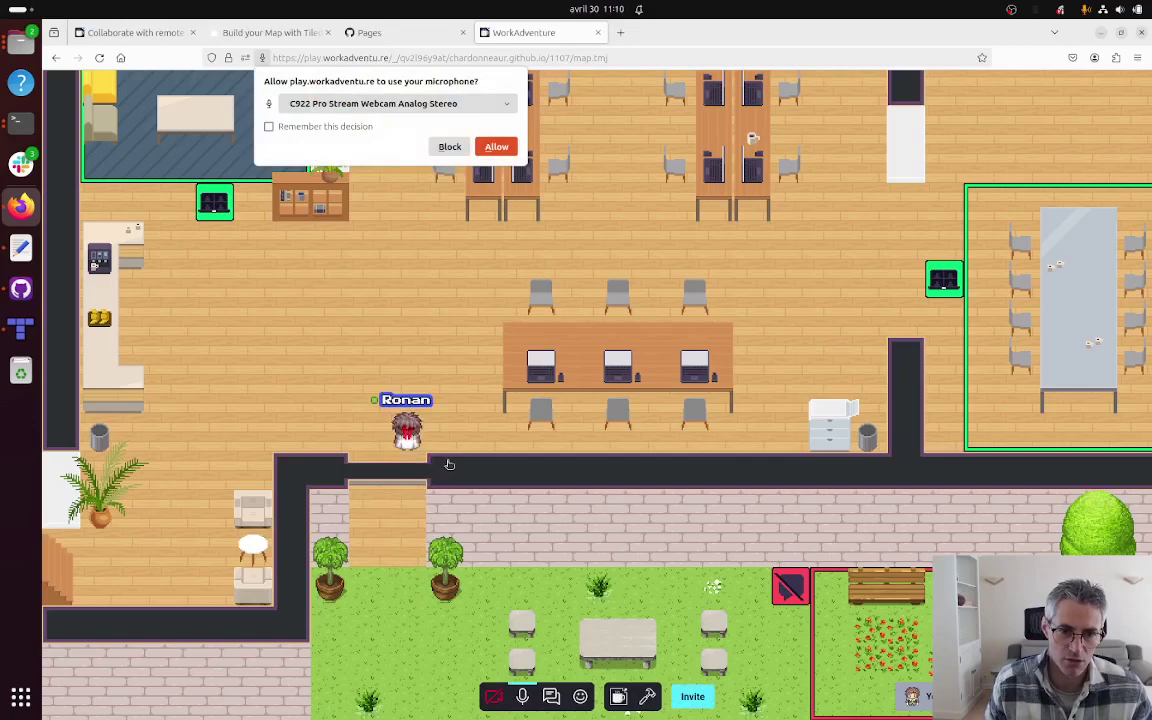
click(597, 33)
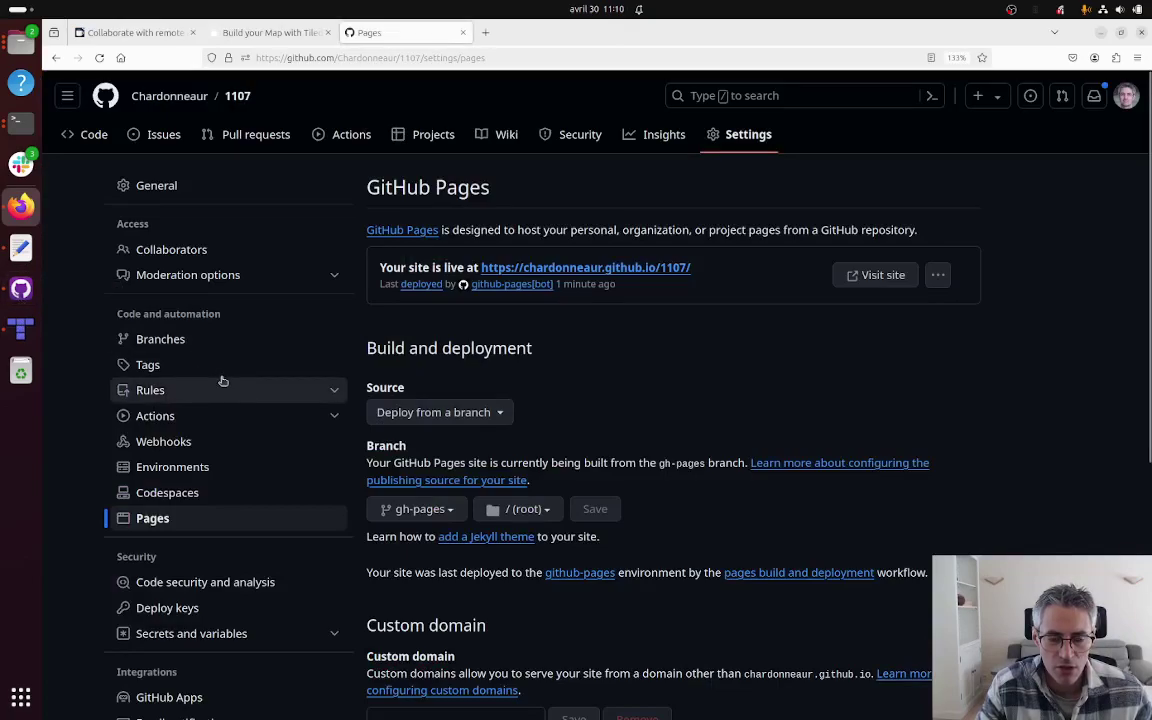
Step: Switch to Tiled, expand the floor layer group and look at its floor1 and floor2 layers
click(32, 292)
click(28, 330)
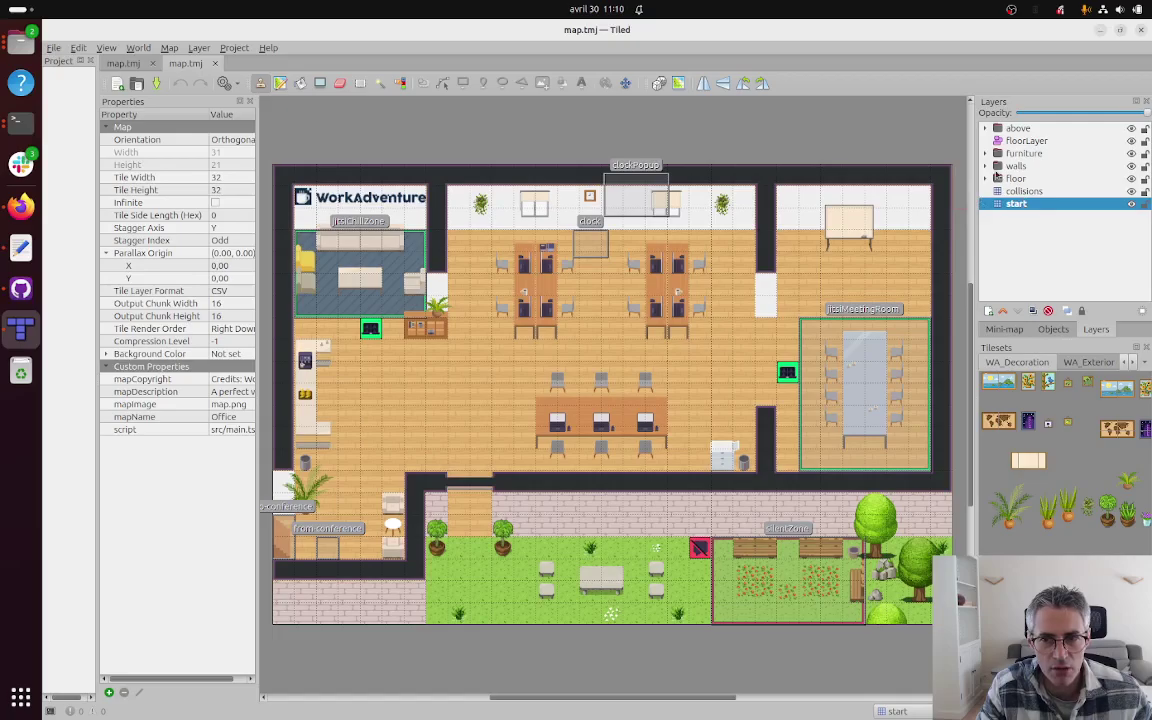
click(986, 178)
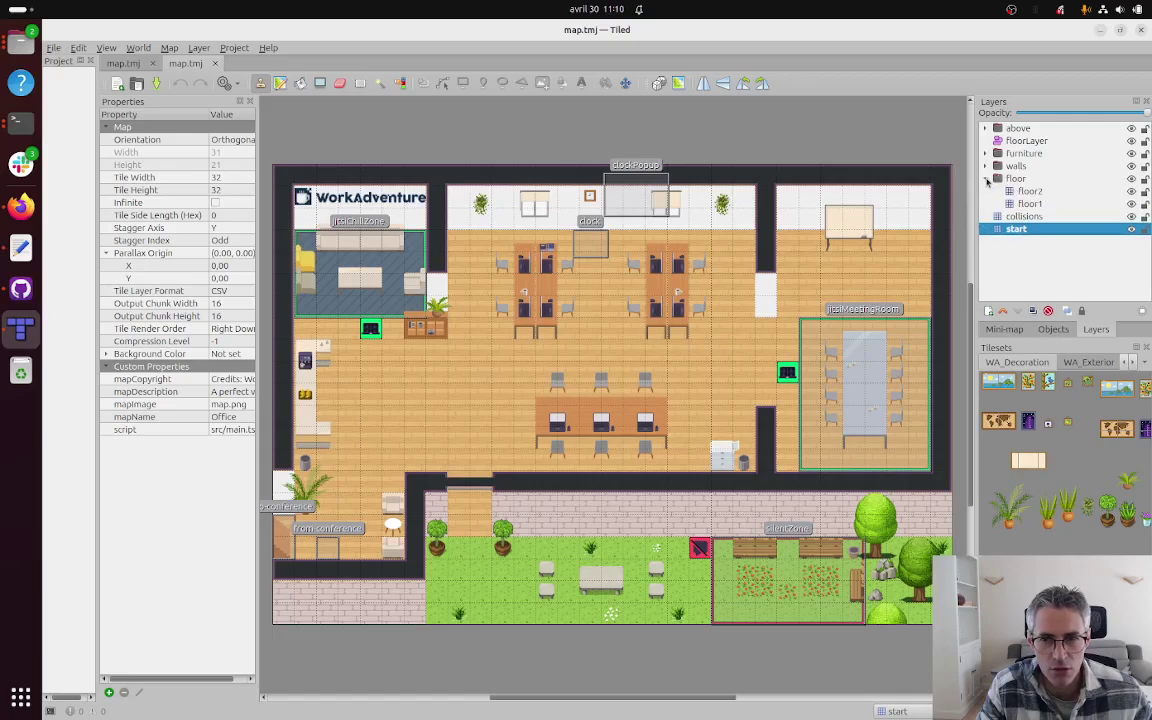
click(1012, 191)
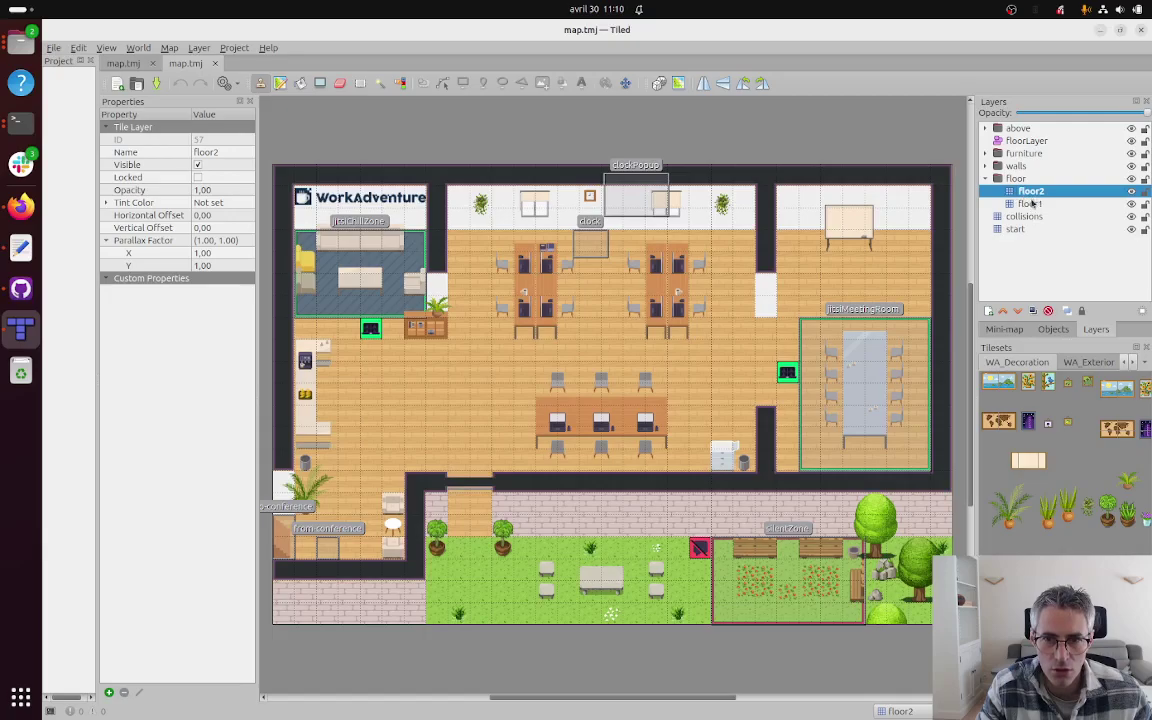
click(1033, 203)
click(1035, 191)
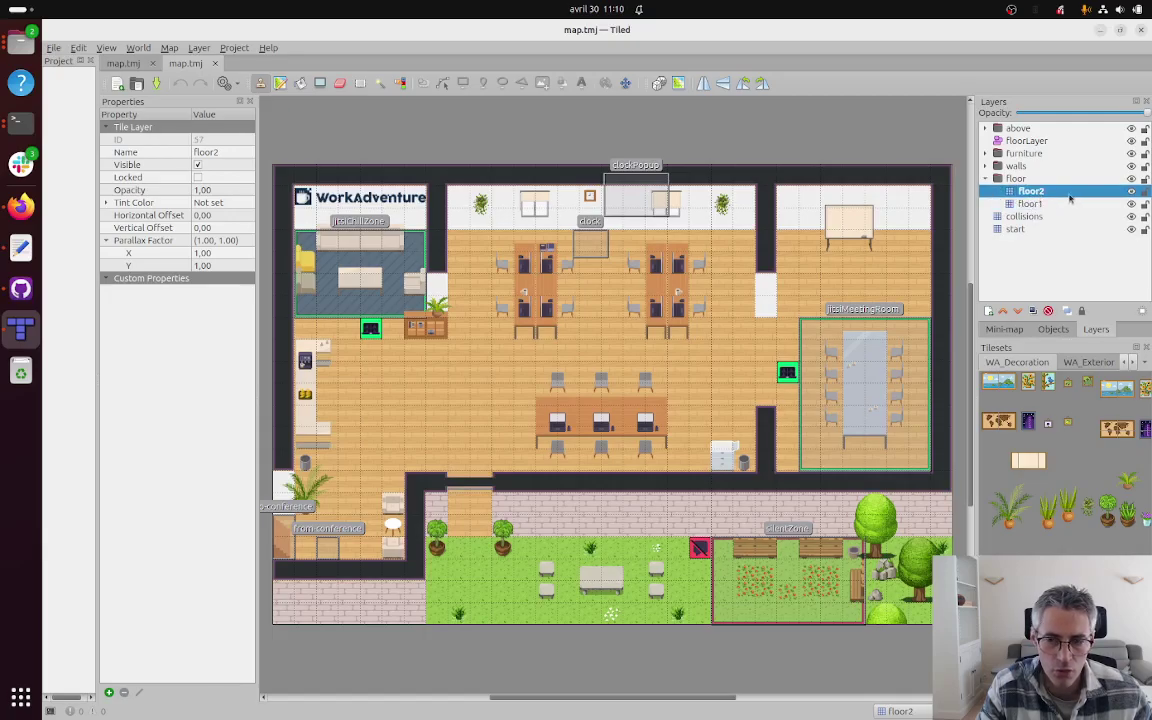
Step: Examine which tiles belong to floor2 and floor1 by highlighting each layer in turn, and leave highlighting off
key(ctrl+h)
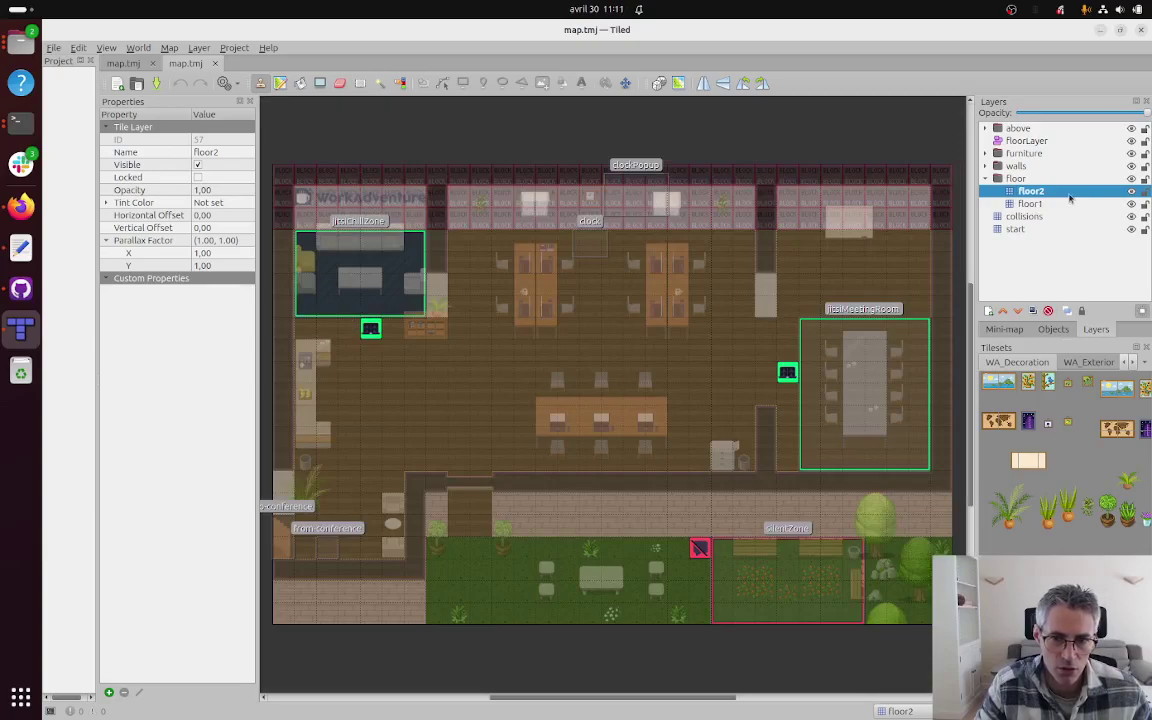
key(ctrl+h)
key(ctrl+h)
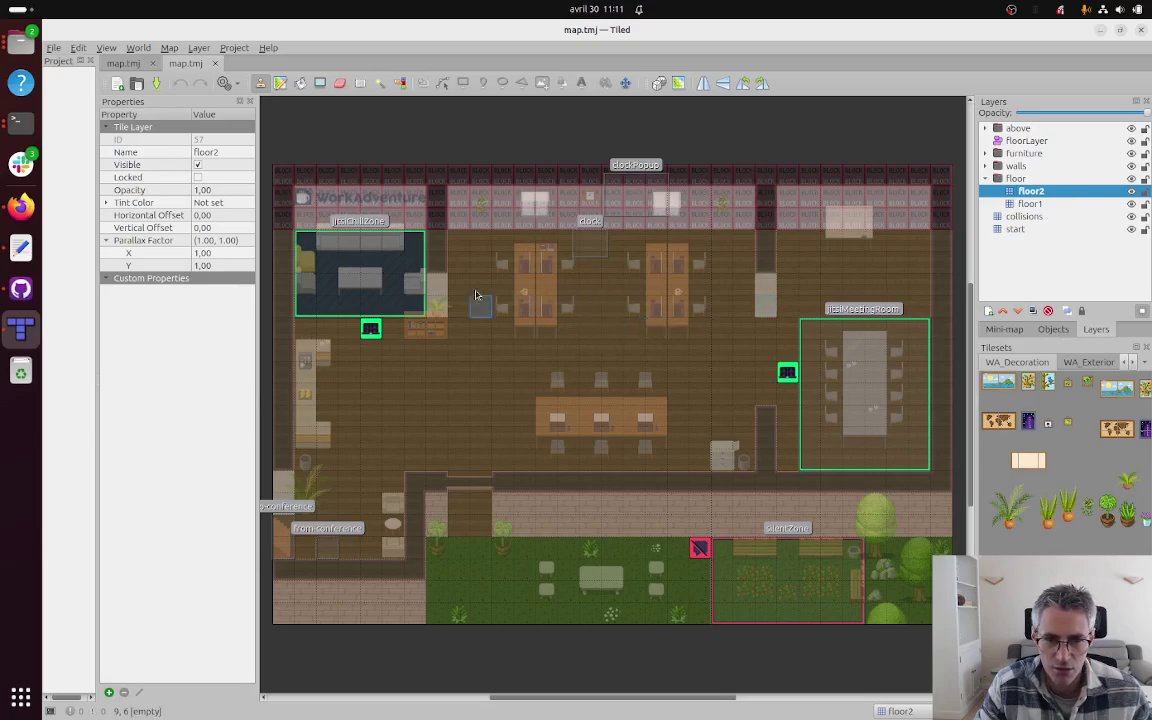
key(ctrl+h)
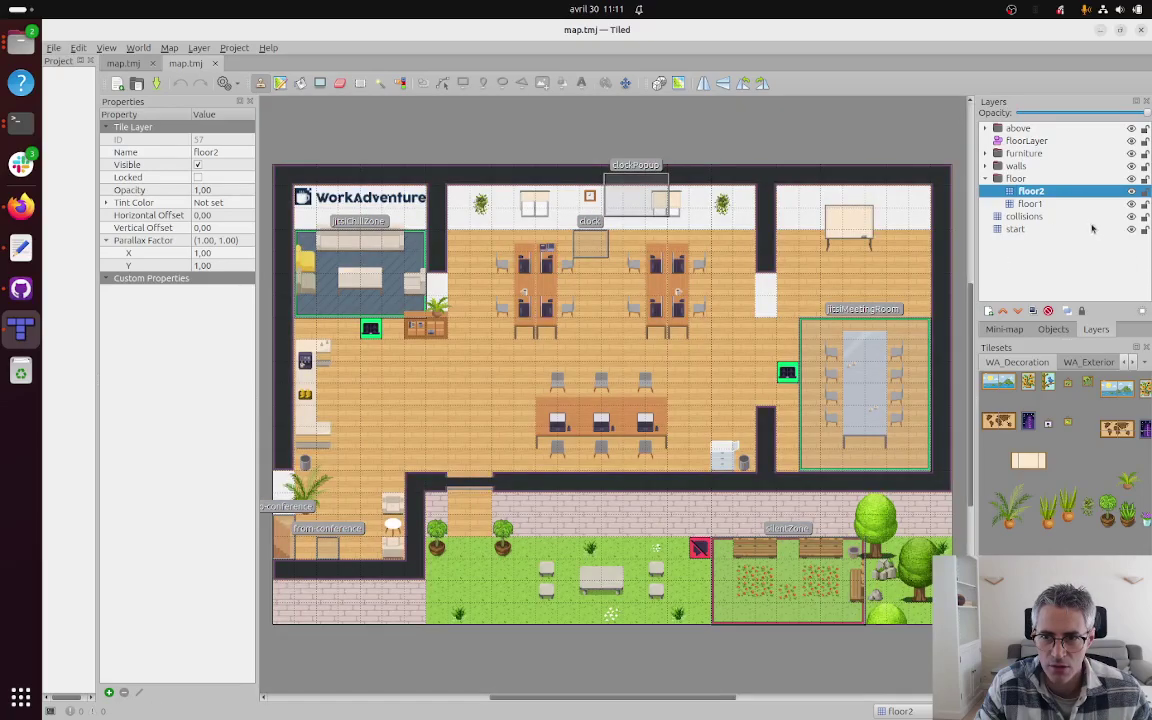
click(1079, 205)
key(ctrl+h)
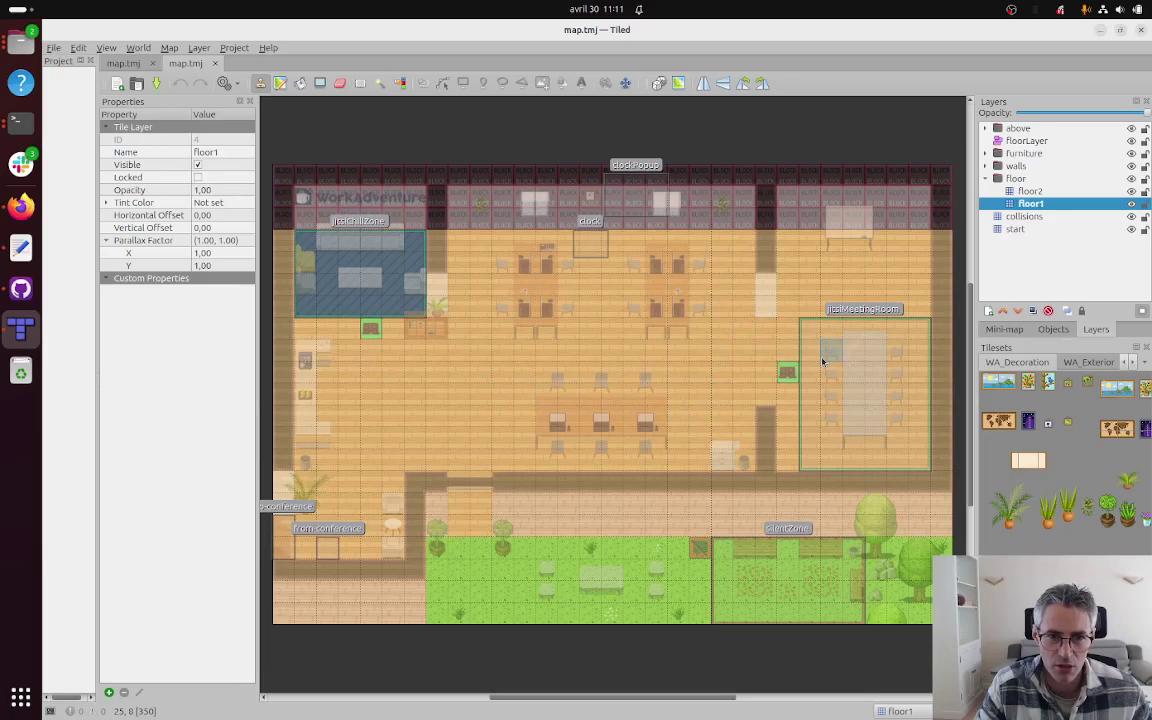
key(h)
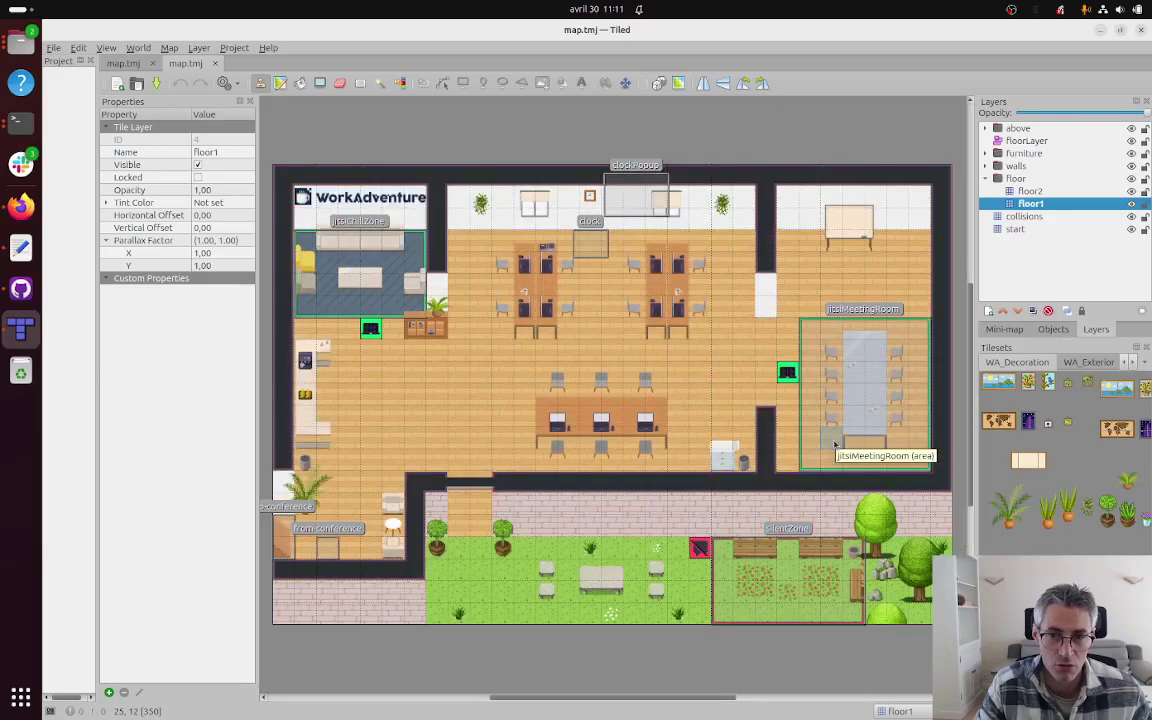
Step: Expand the furniture layer group and examine the furniture3 and furniture2 tiles by highlighting each layer
click(986, 153)
click(1008, 166)
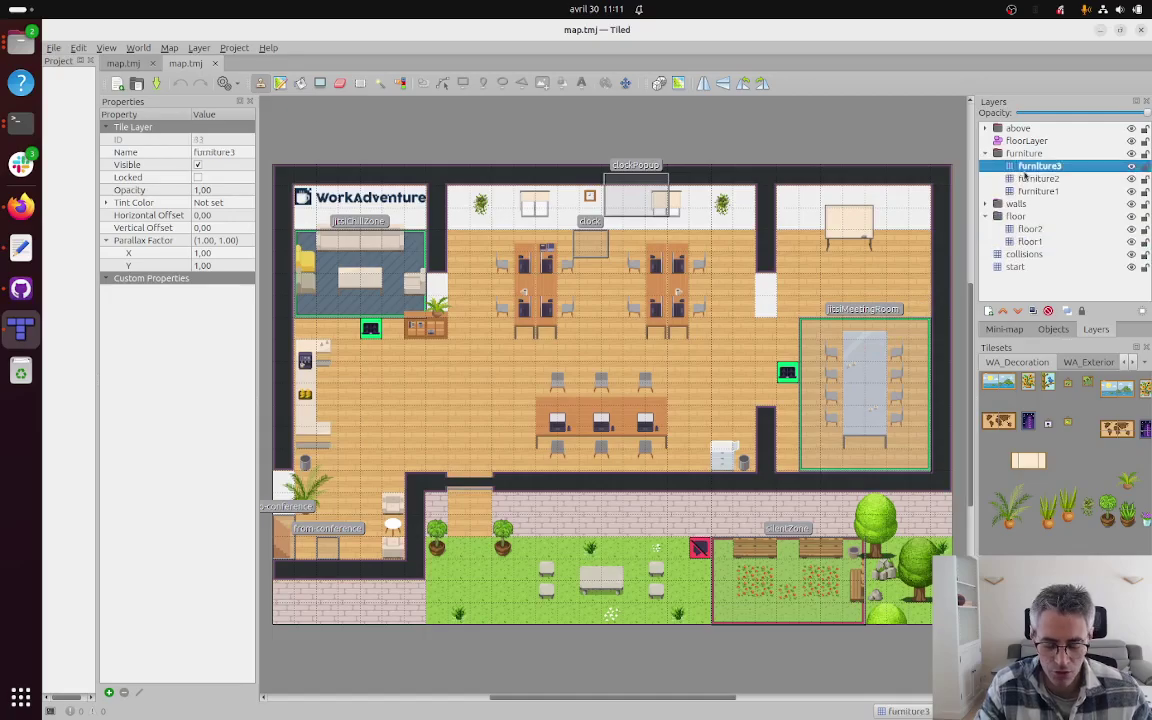
key(h)
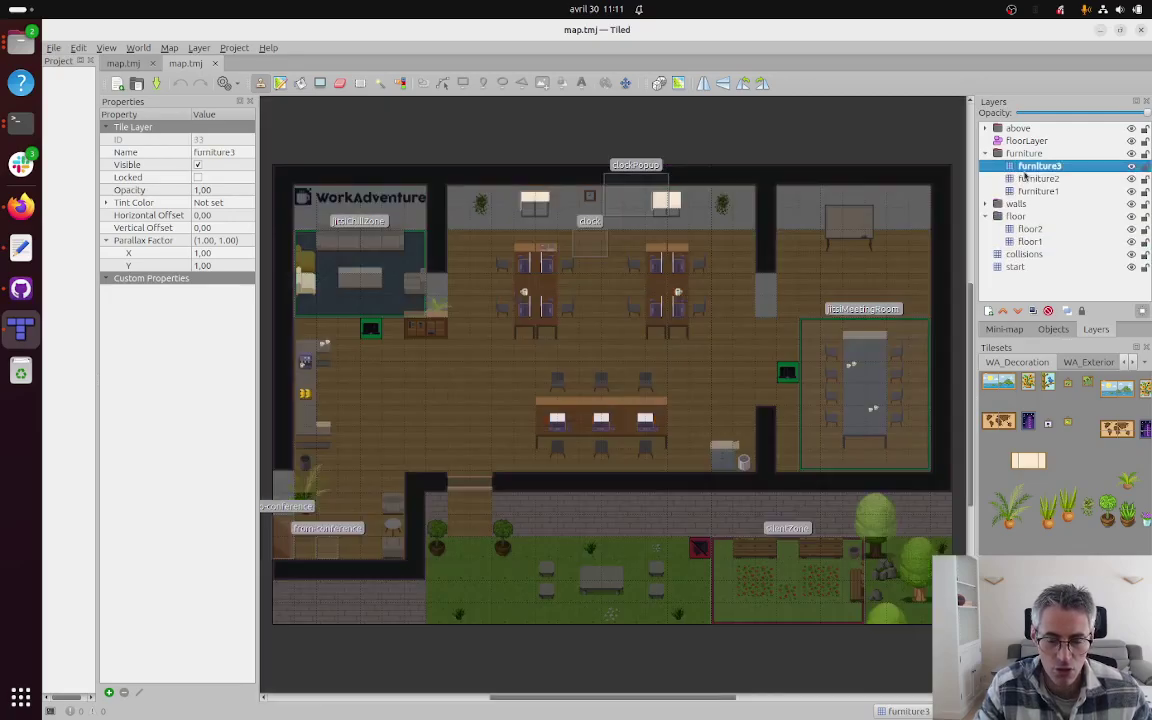
key(h)
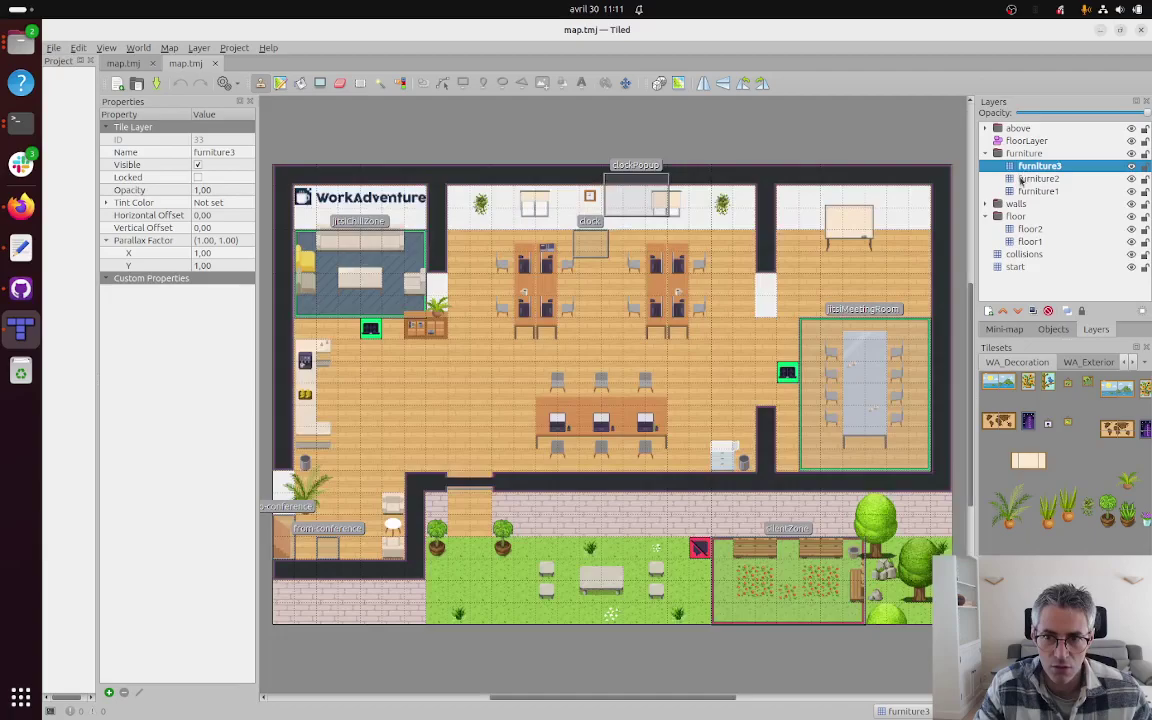
click(1036, 178)
key(h)
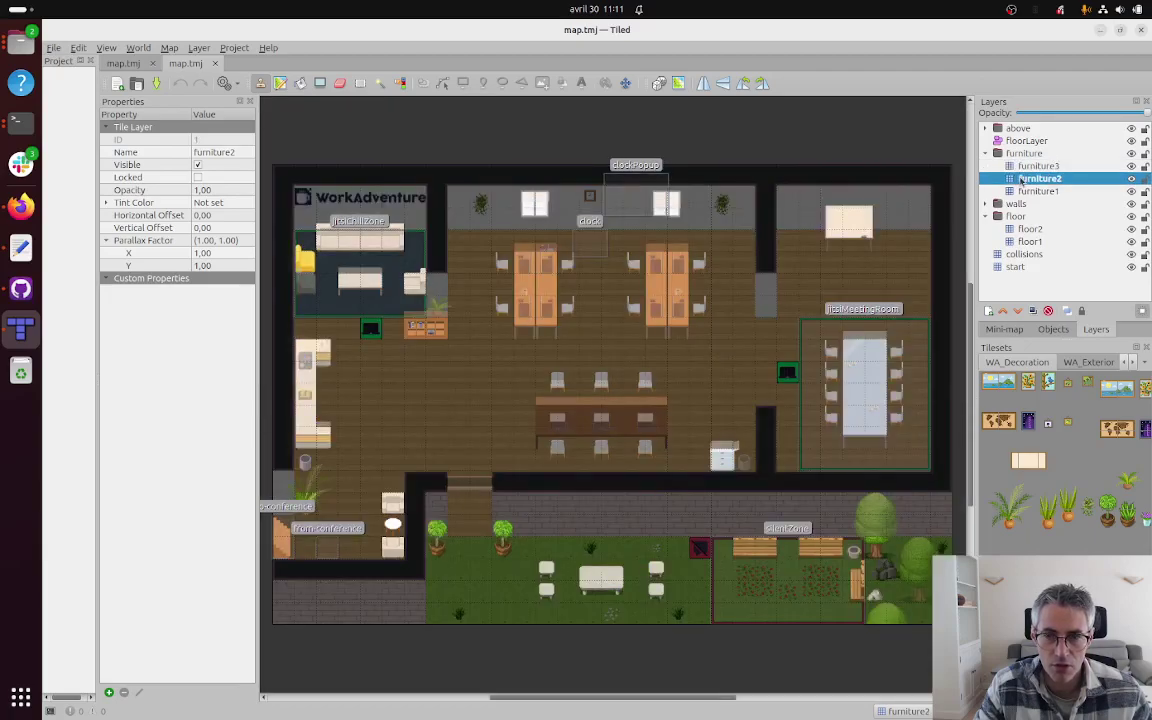
key(h)
Step: Compare the furniture1 tiles with furniture2 using layer highlighting, leaving furniture2 selected and highlighting off
click(1022, 191)
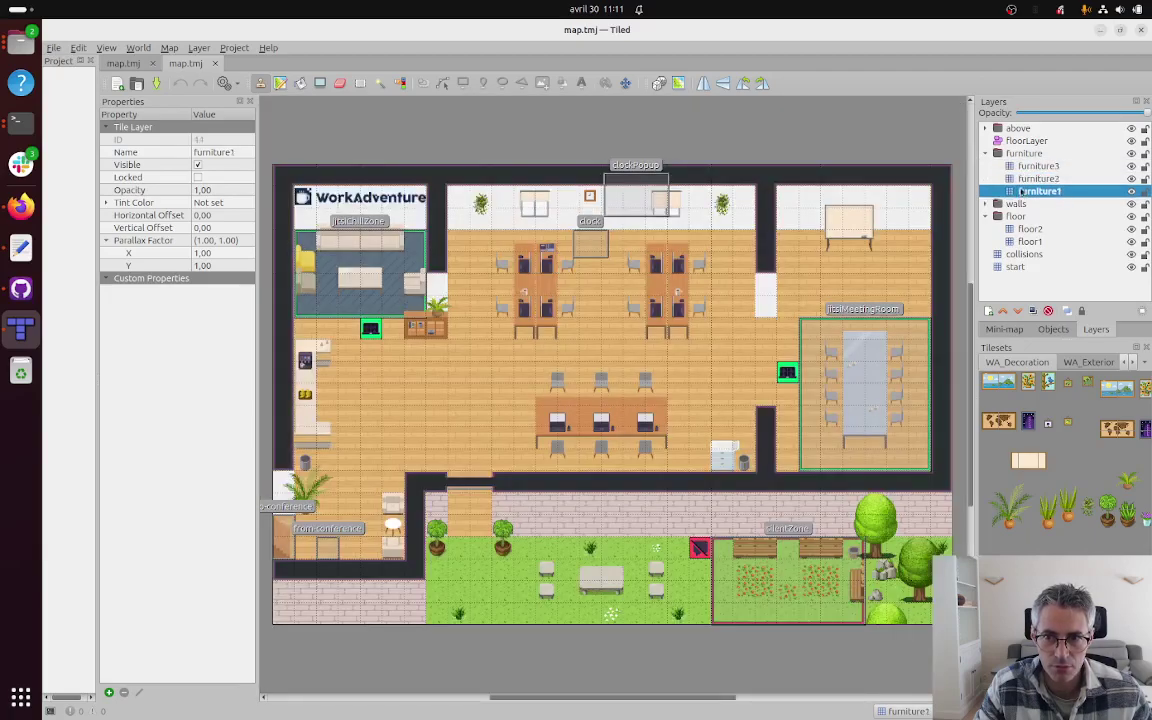
key(h)
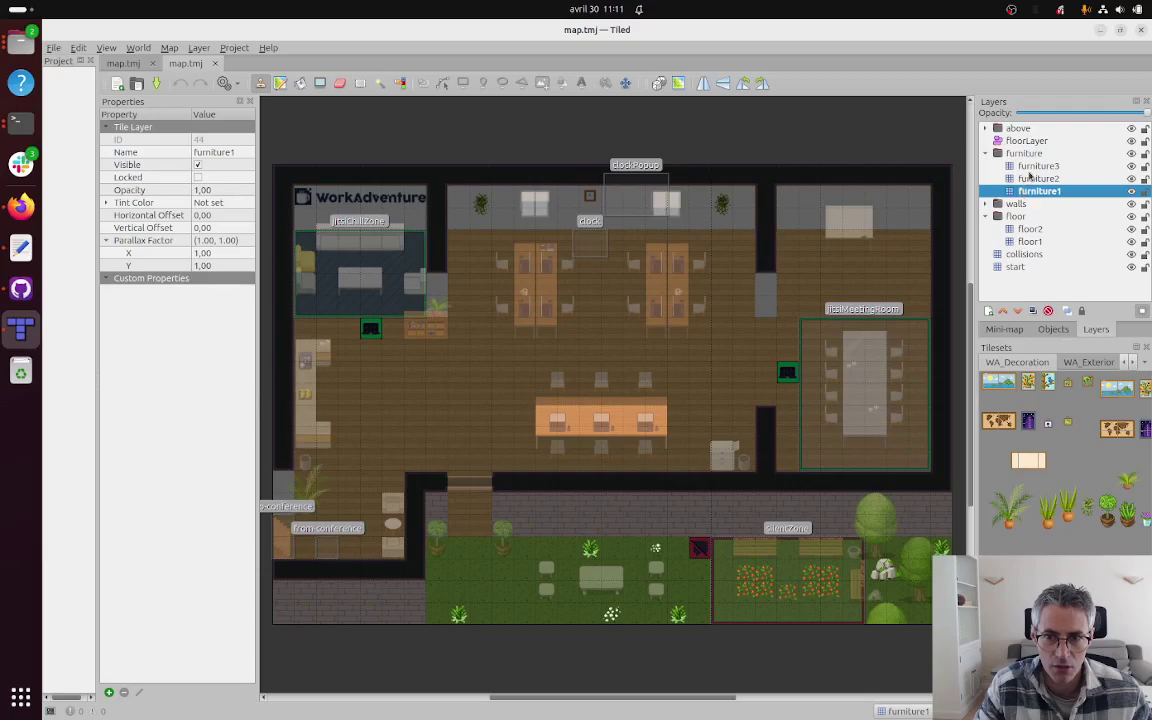
click(1027, 178)
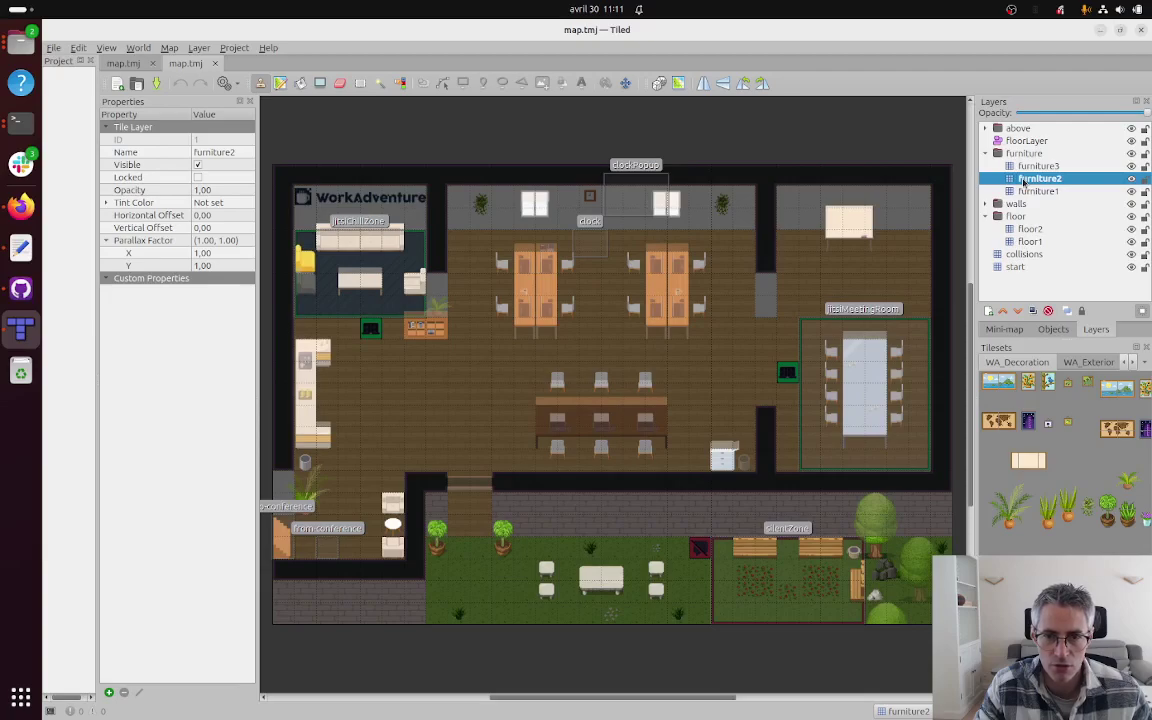
key(h)
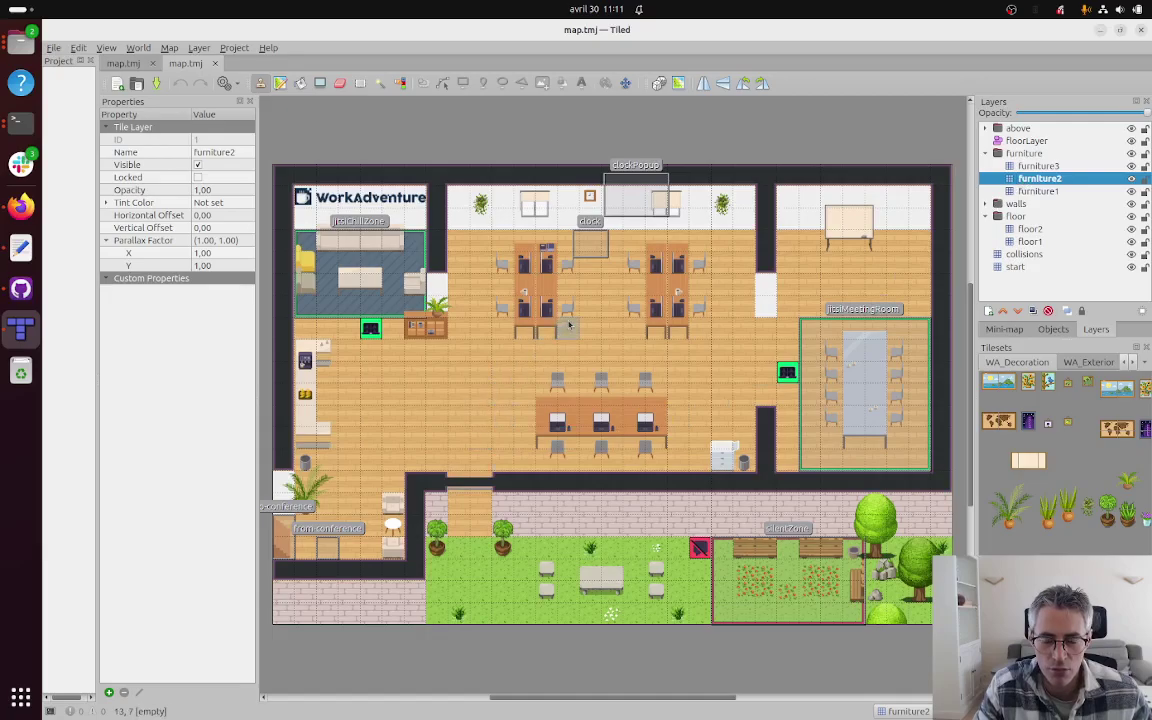
key(h)
key(h)
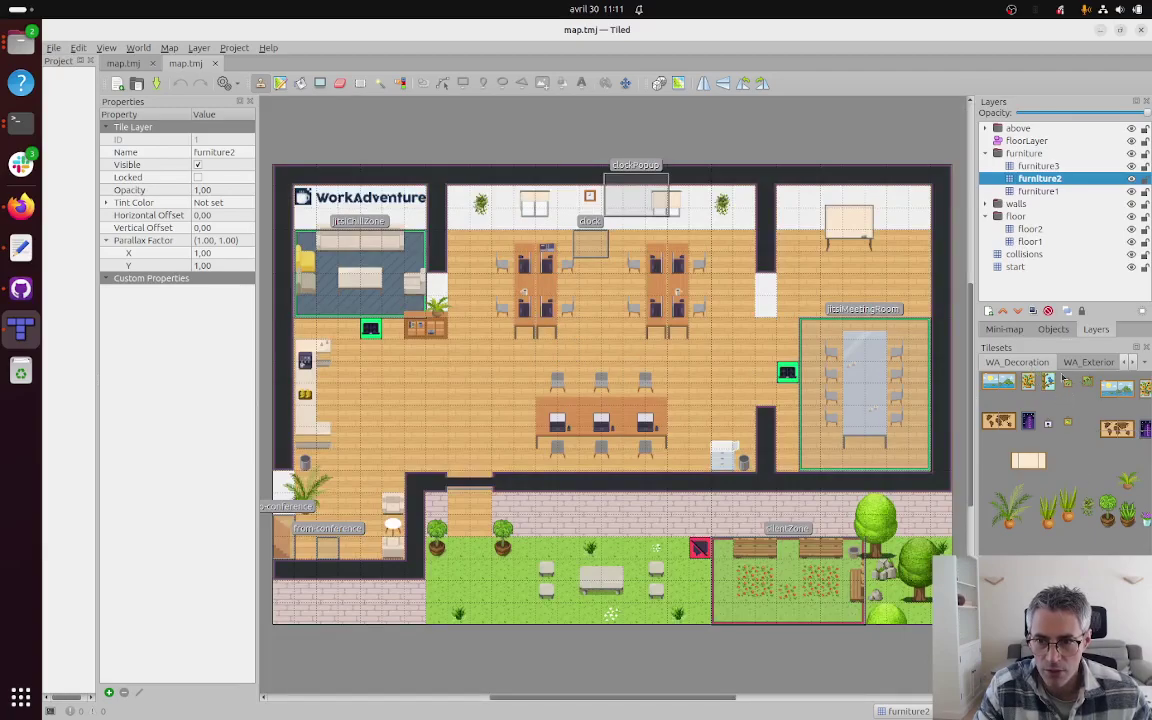
Step: Look through the WA_Exterior and WA_Logo_Long tilesets and open the WA_Other_Furniture tileset
click(1097, 365)
click(1133, 362)
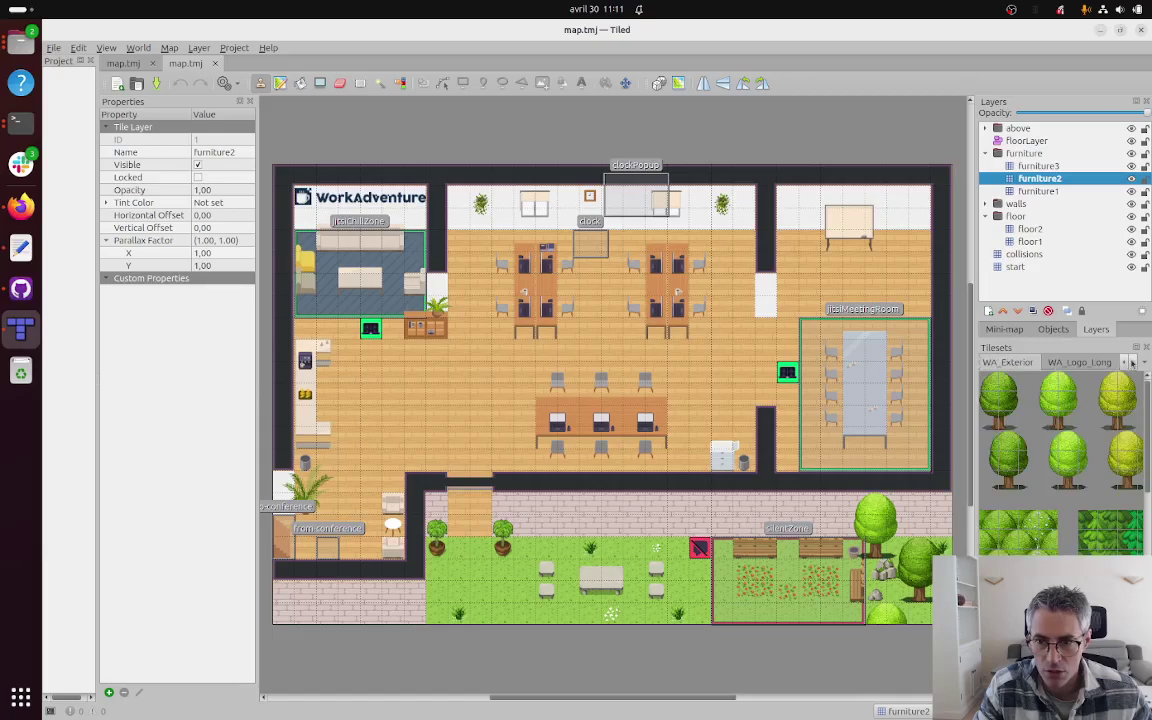
click(1093, 363)
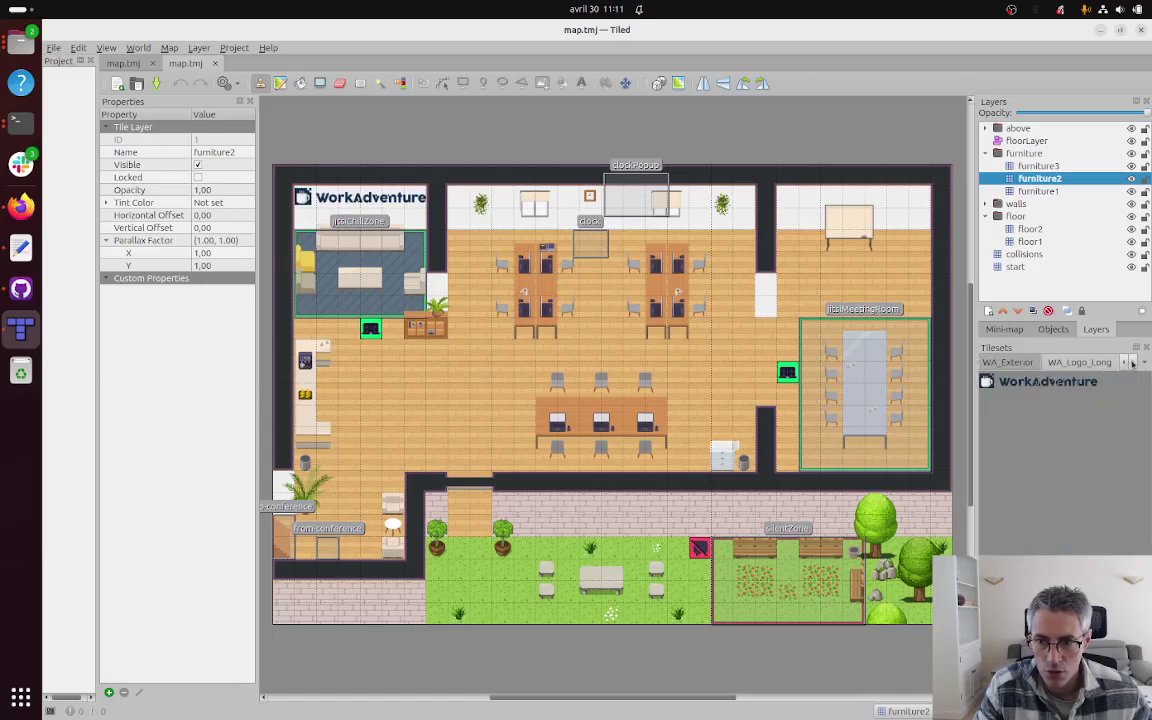
click(1133, 363)
click(1133, 363)
click(1088, 364)
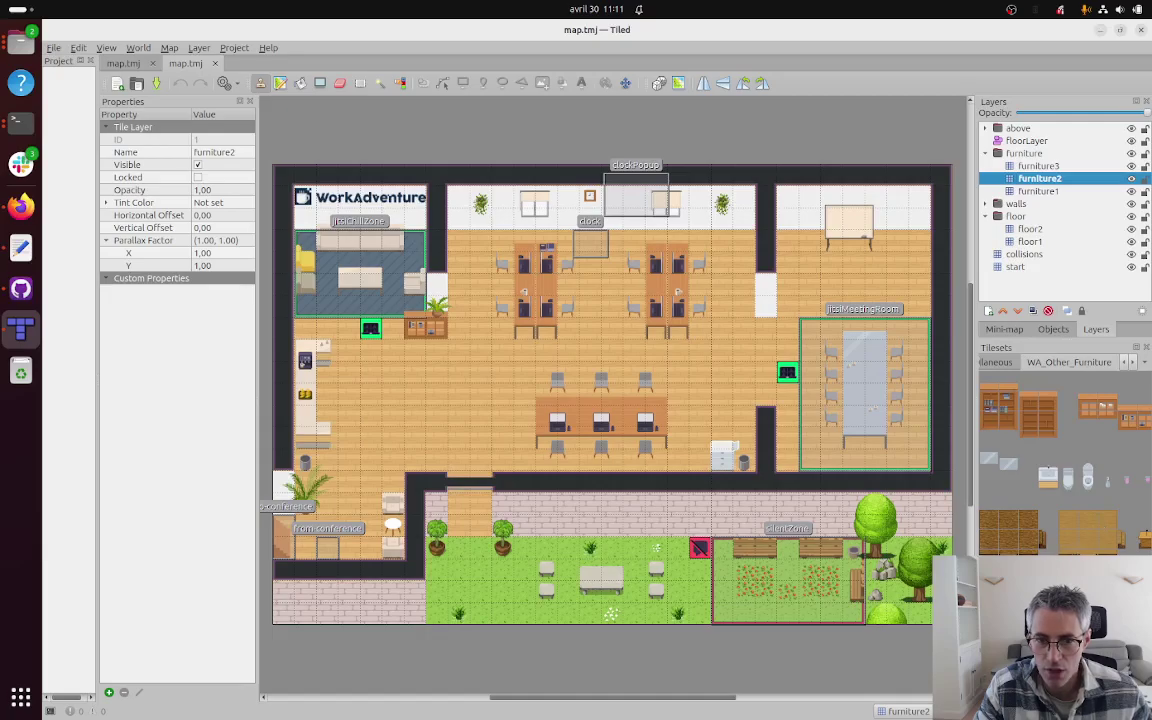
Step: Place the light wooden stage from WA_Other_Furniture on furniture2, in the open floor beside the three-laptop desk, and put the lectern on it
drag(1068, 519, 1115, 549)
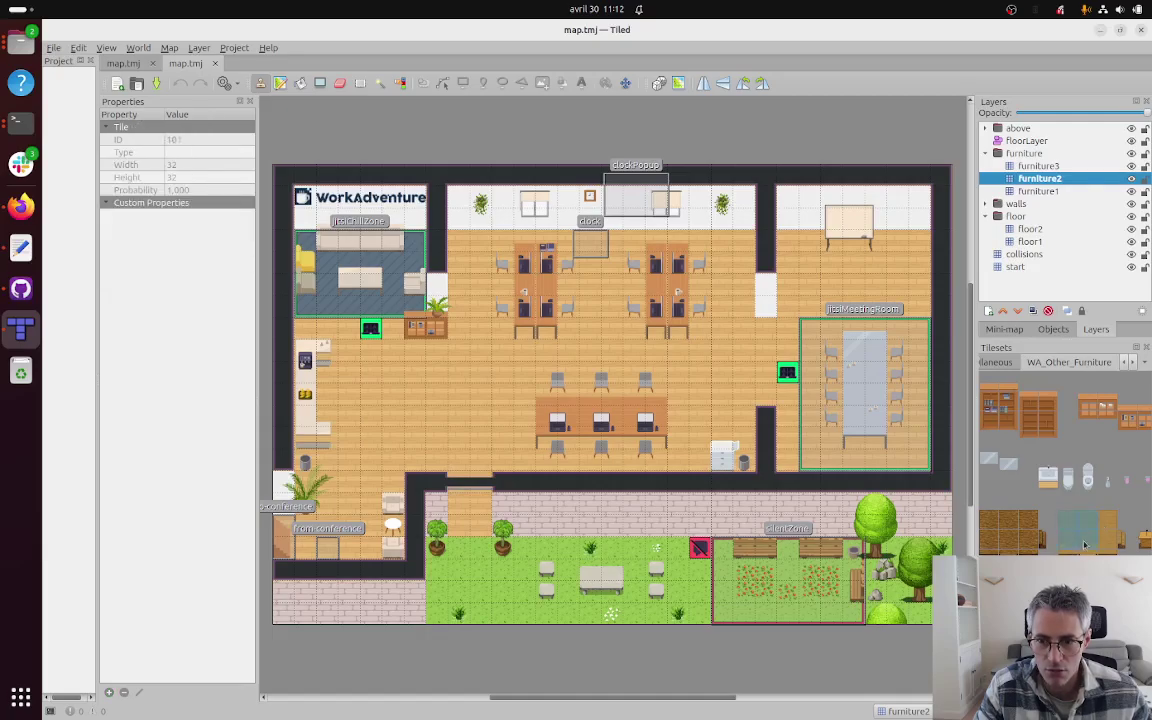
click(1127, 532)
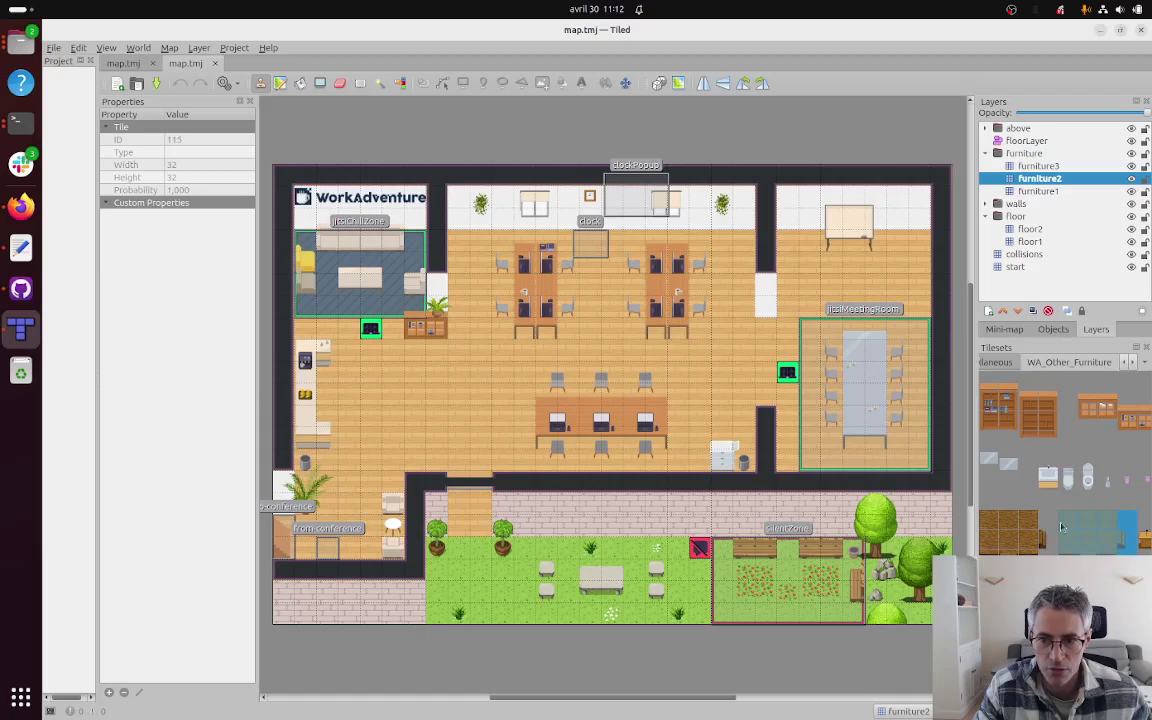
click(455, 398)
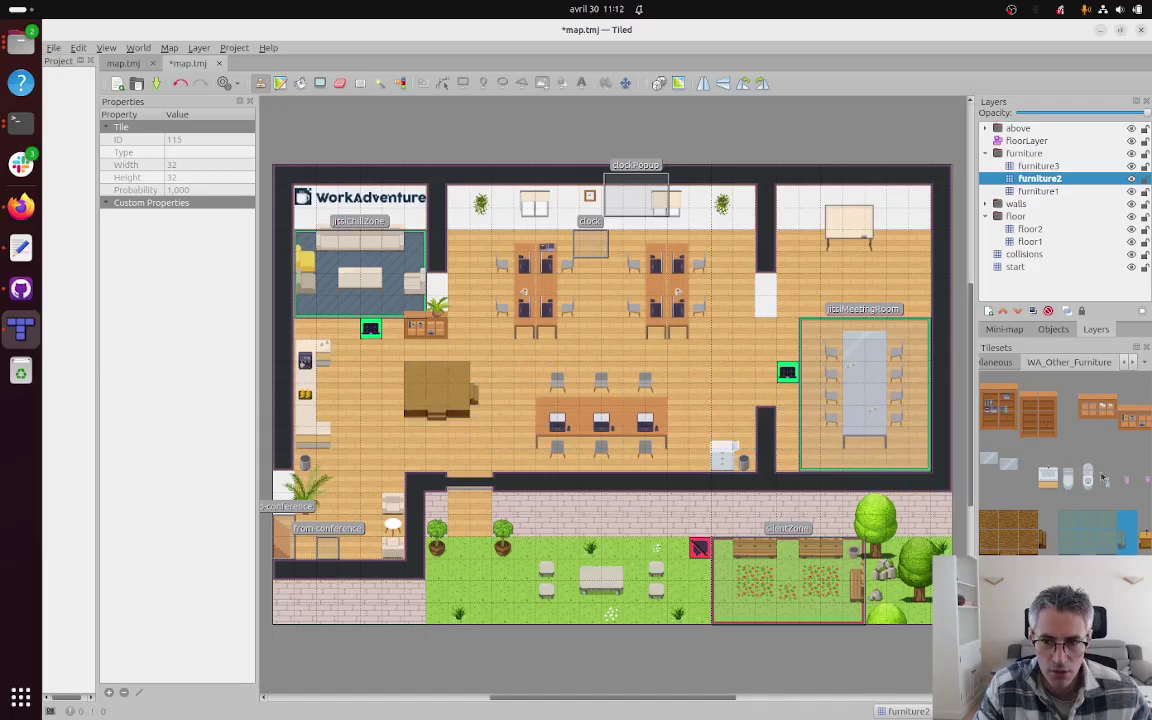
click(1142, 542)
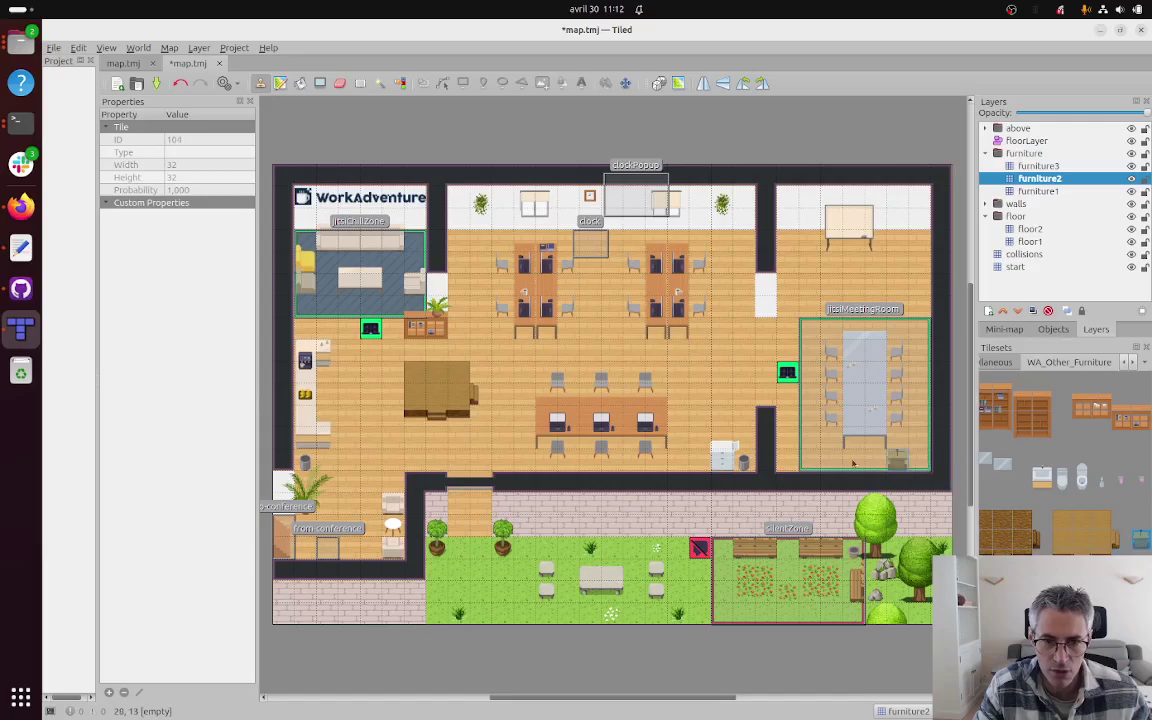
click(440, 393)
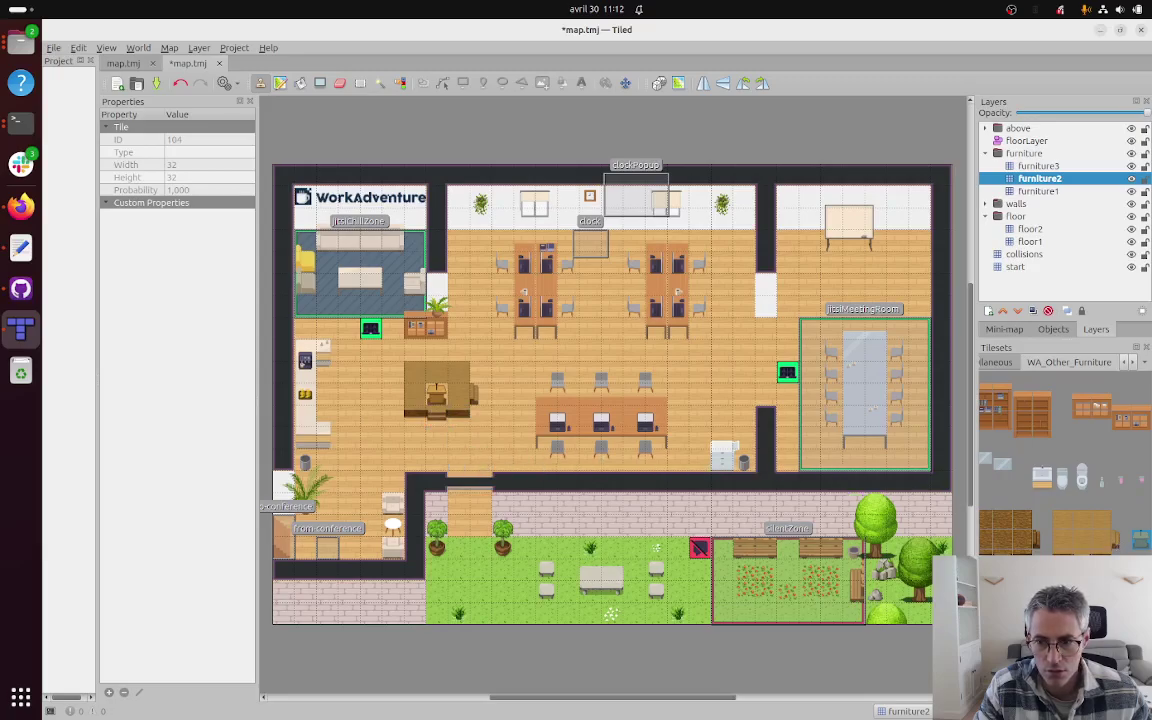
ctrl+scroll(1060, 460, up, 1)
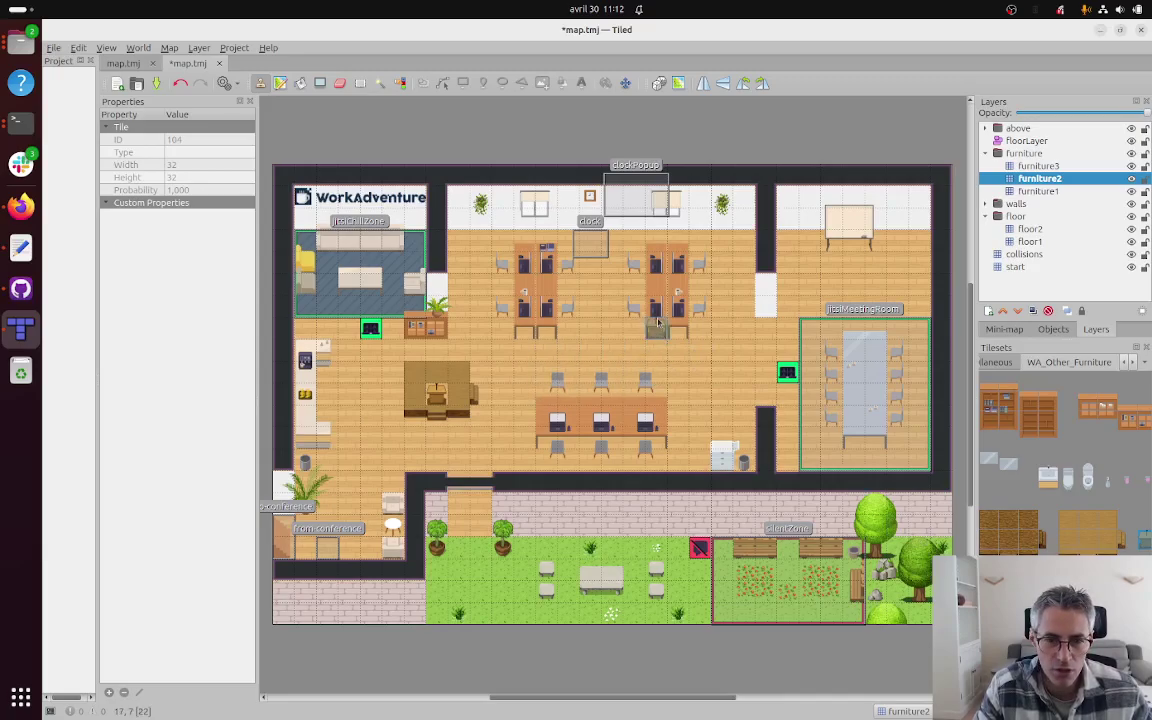
Step: Erase the chairs on both sides of the three-laptop desk from furniture2 and save the map
click(339, 83)
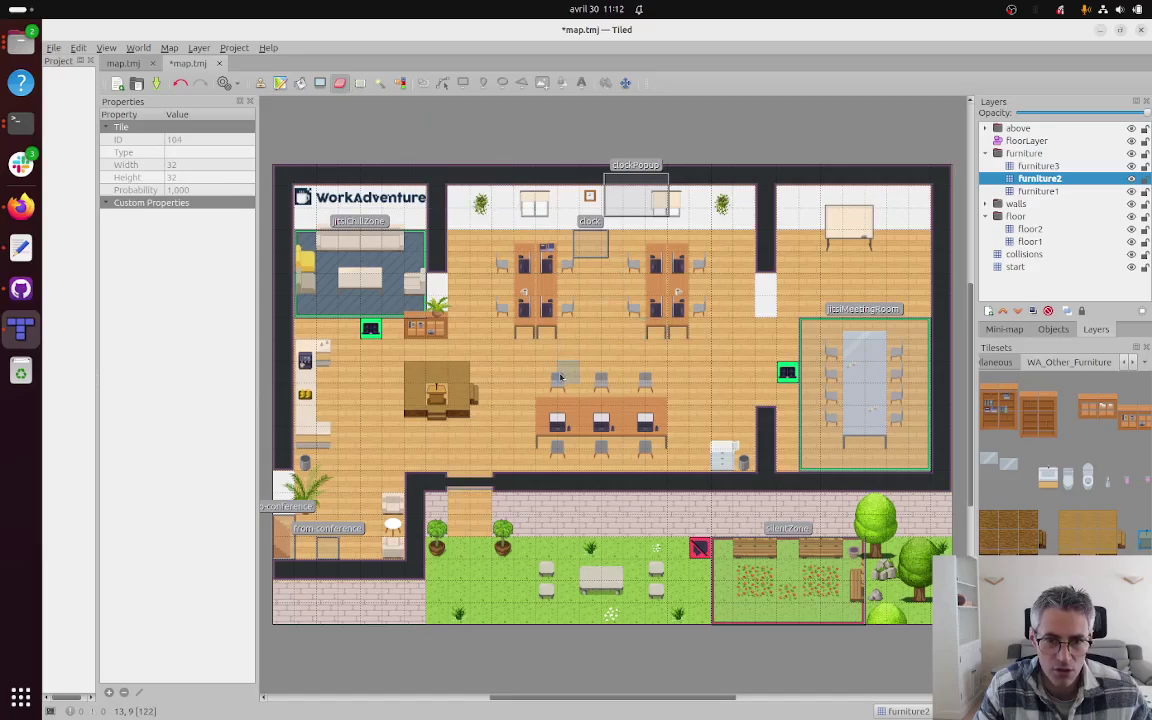
click(559, 377)
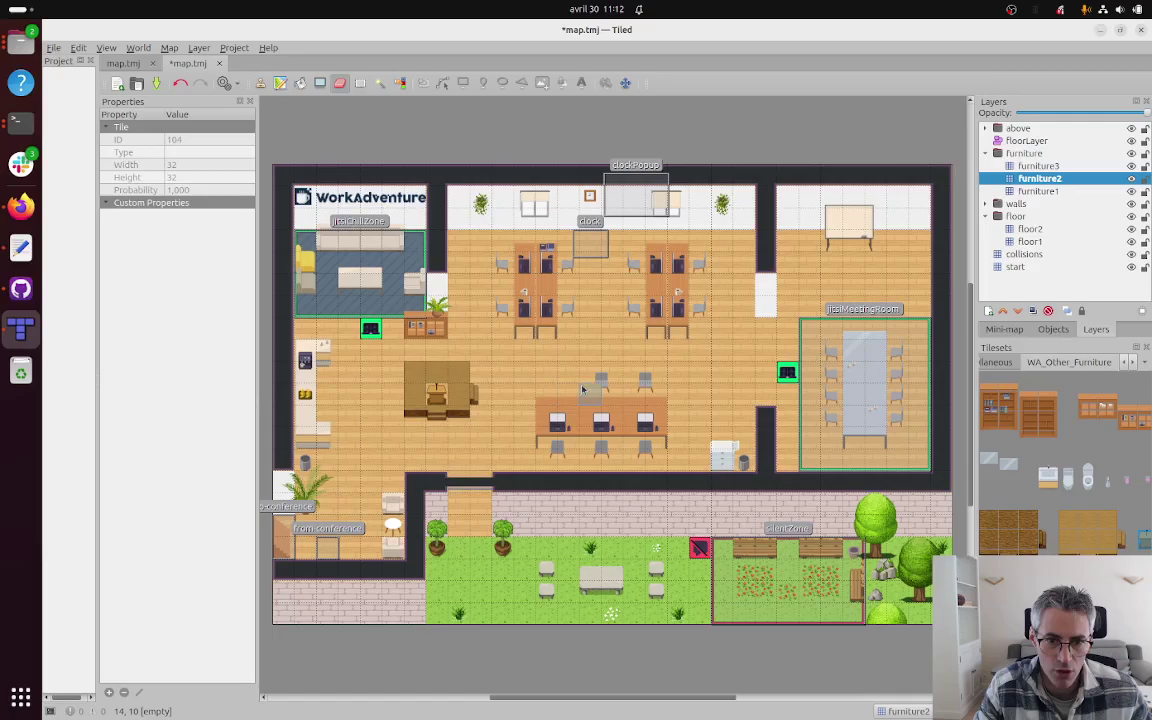
click(604, 380)
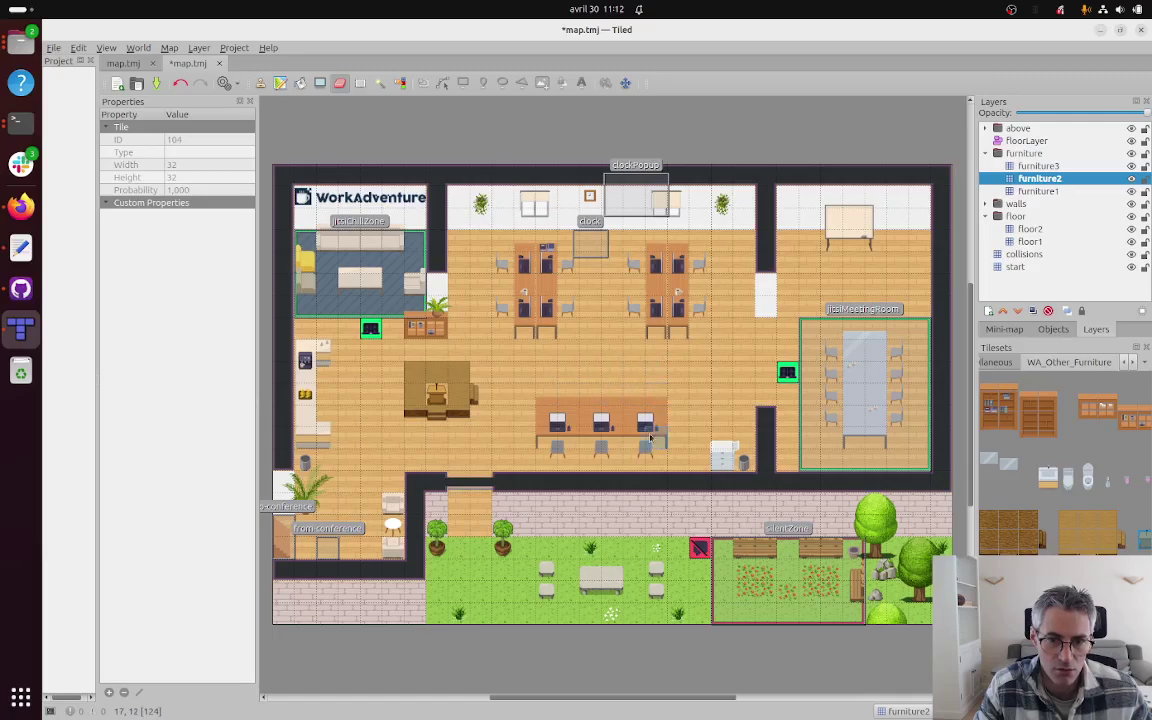
mouse_move(646, 450)
mouse_down()
mouse_move(556, 457)
mouse_move(646, 452)
mouse_up()
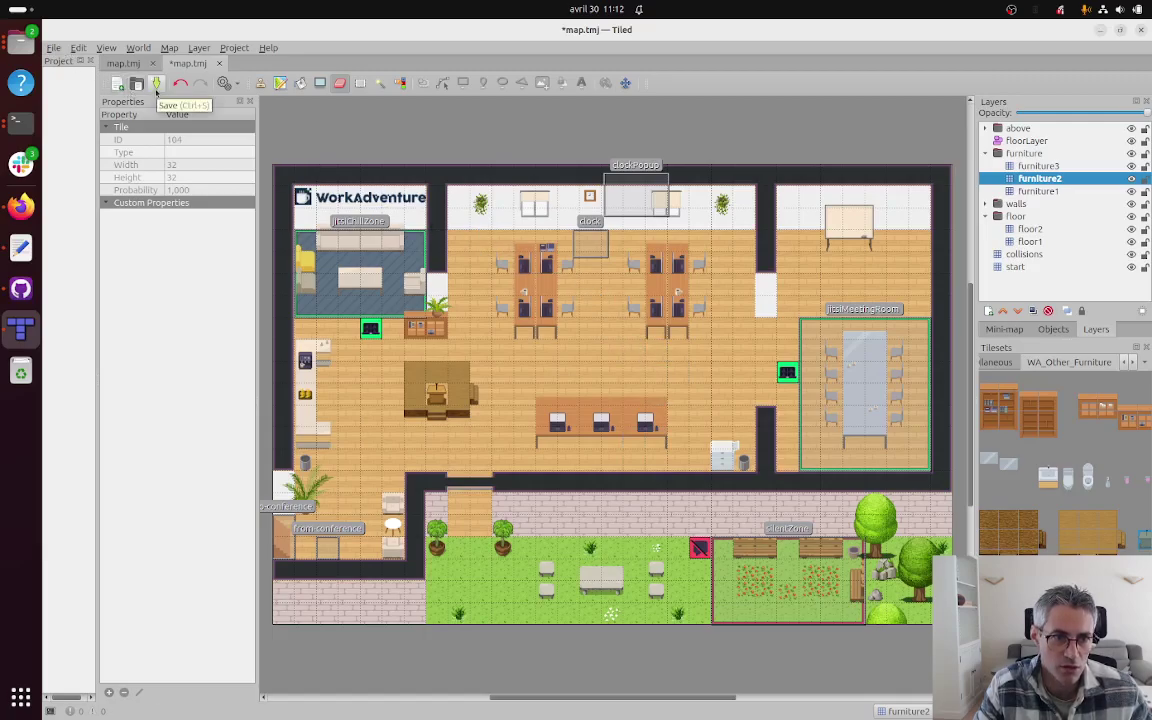
click(156, 85)
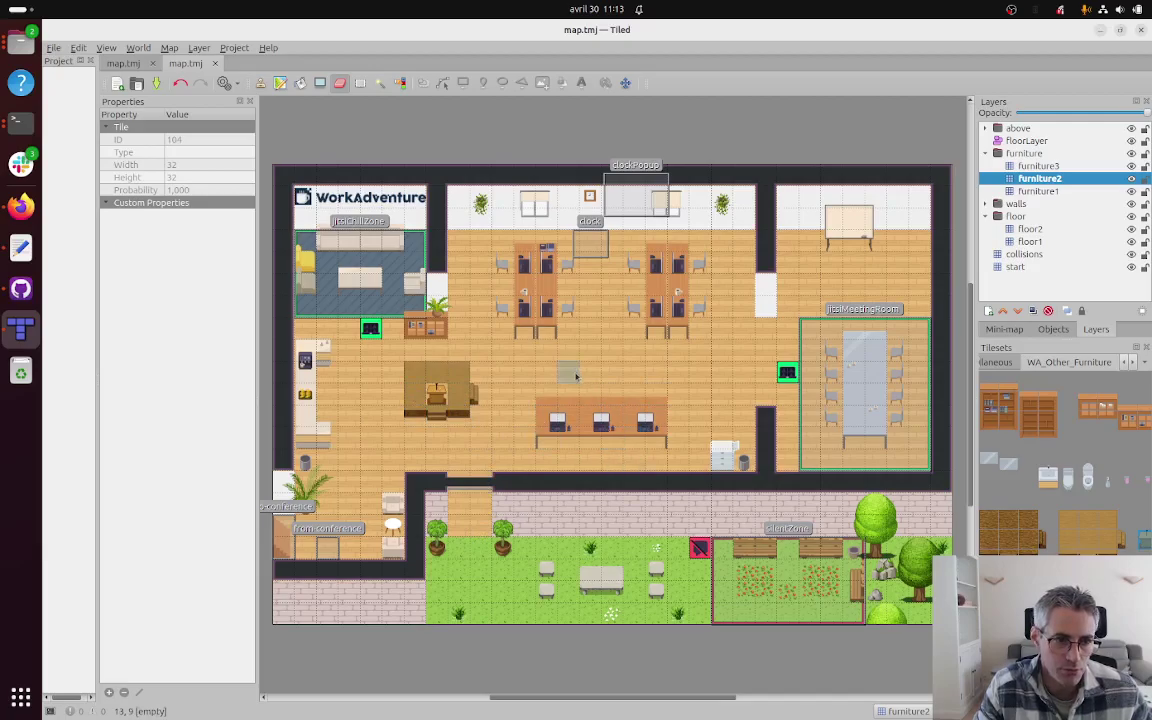
Step: In GitHub Desktop, commit map.tmj to master as "v1" with description "i sold the chairs and i added a speaker stage" and push to origin
click(30, 297)
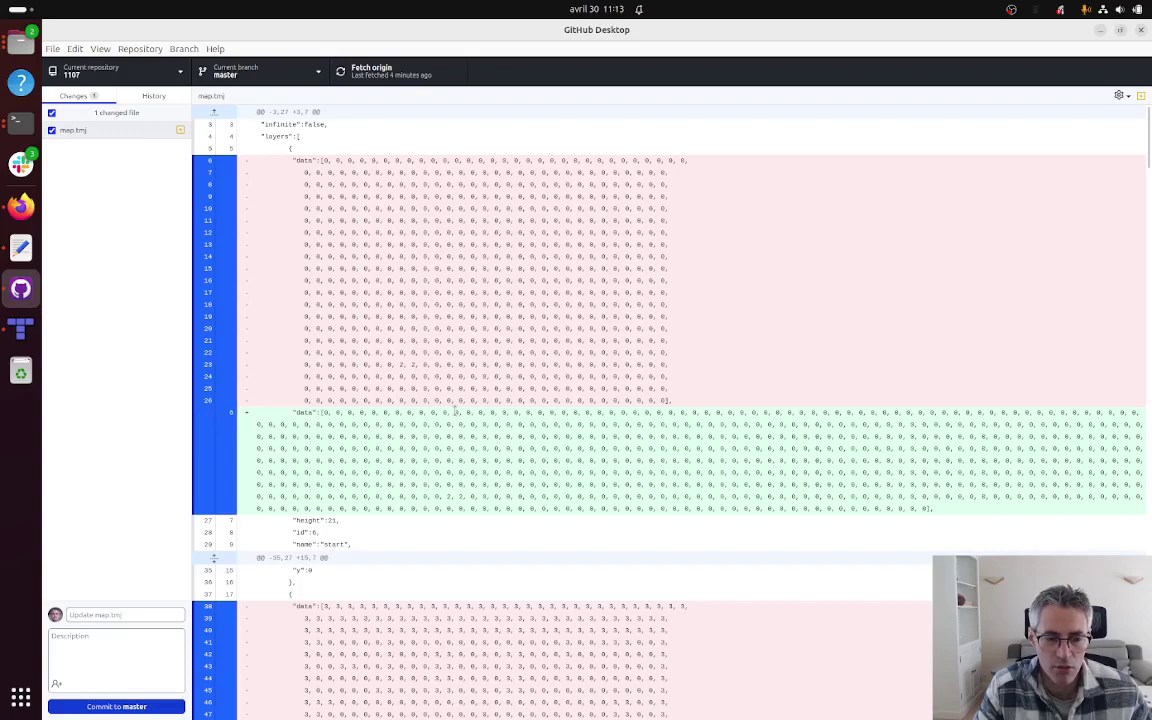
click(106, 652)
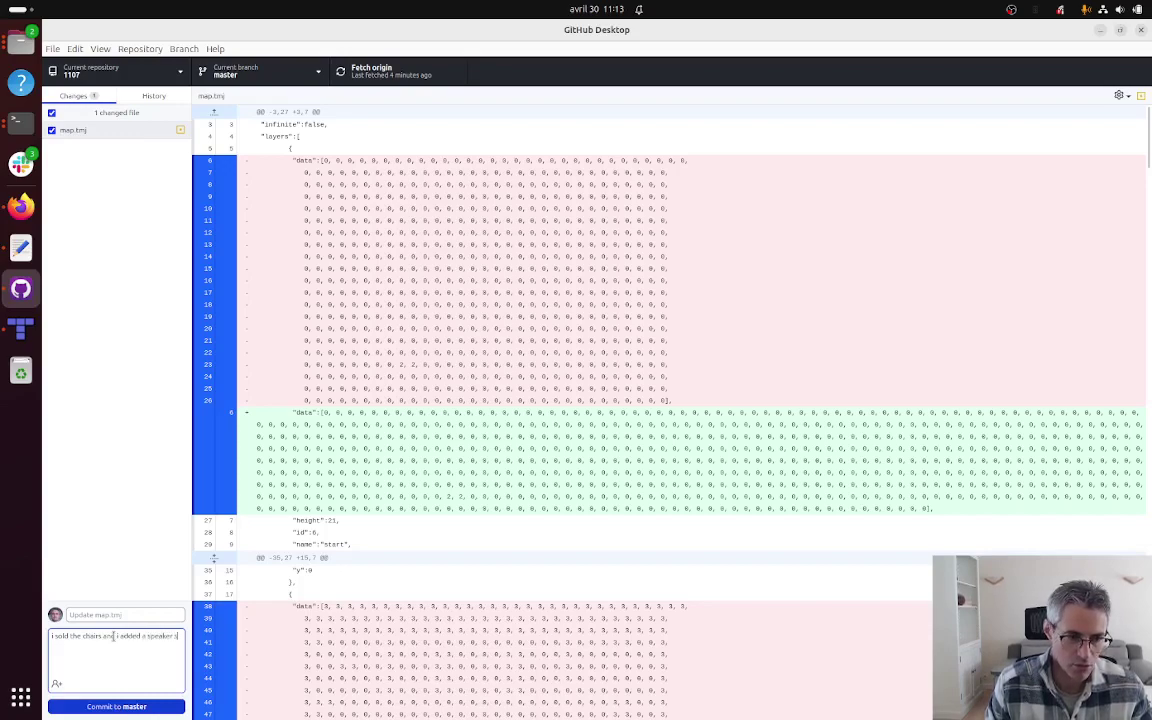
click(138, 611)
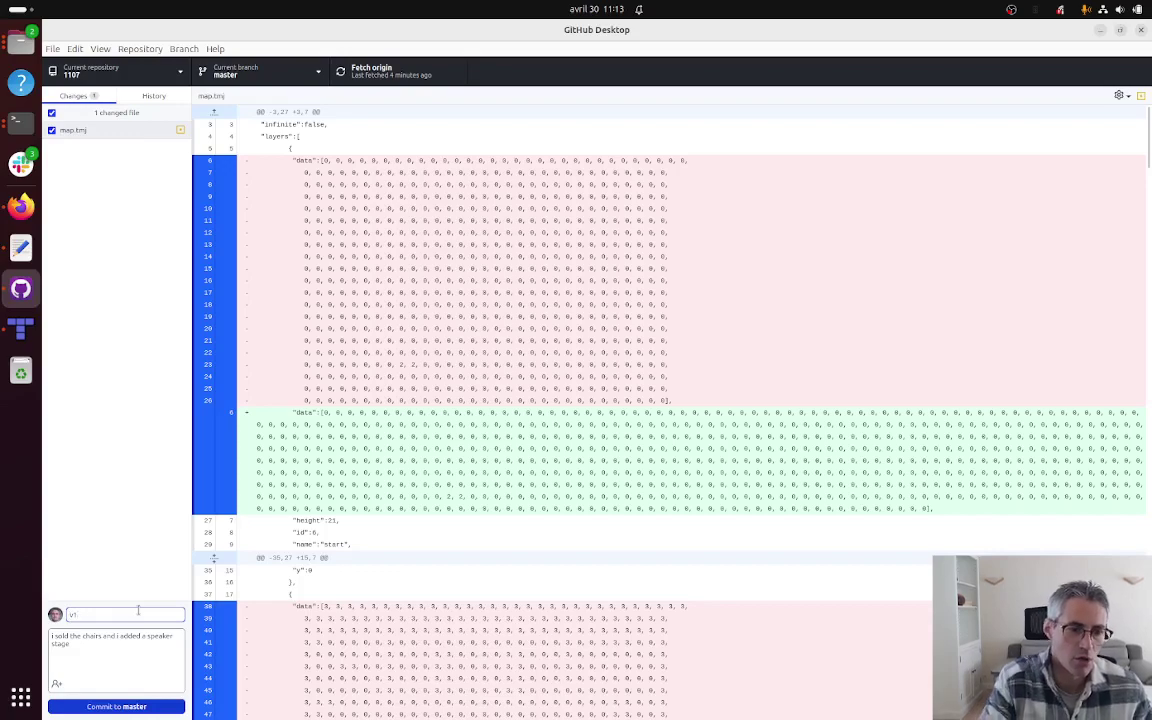
click(118, 706)
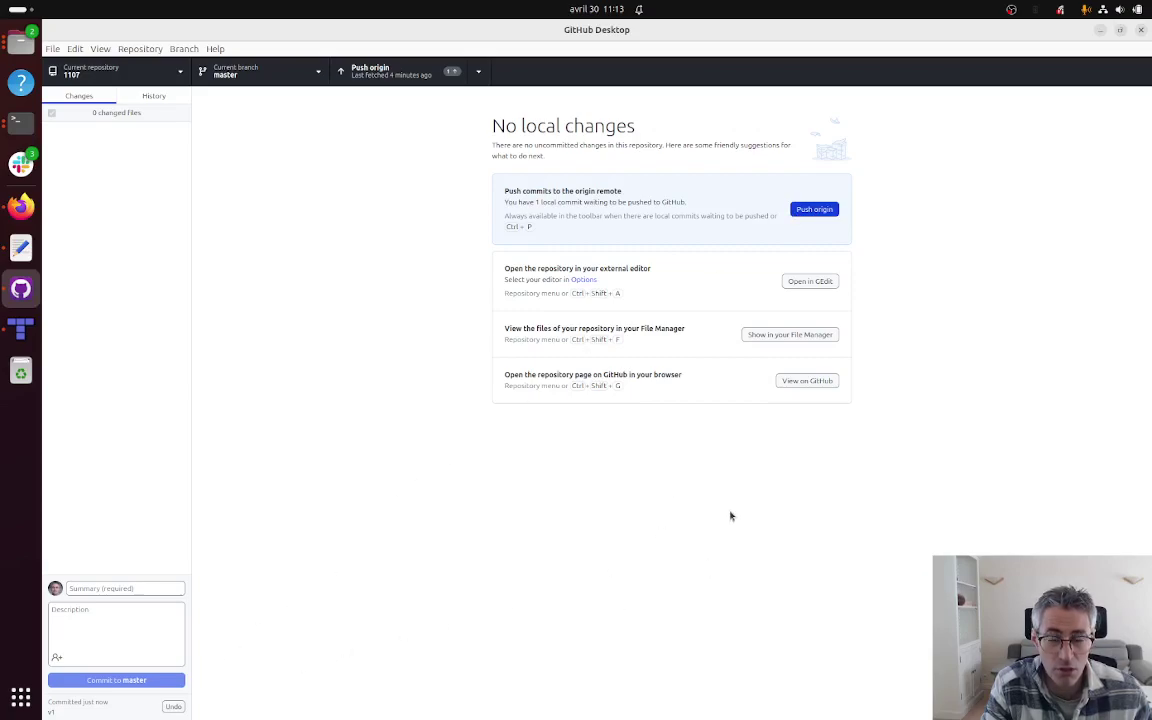
click(815, 210)
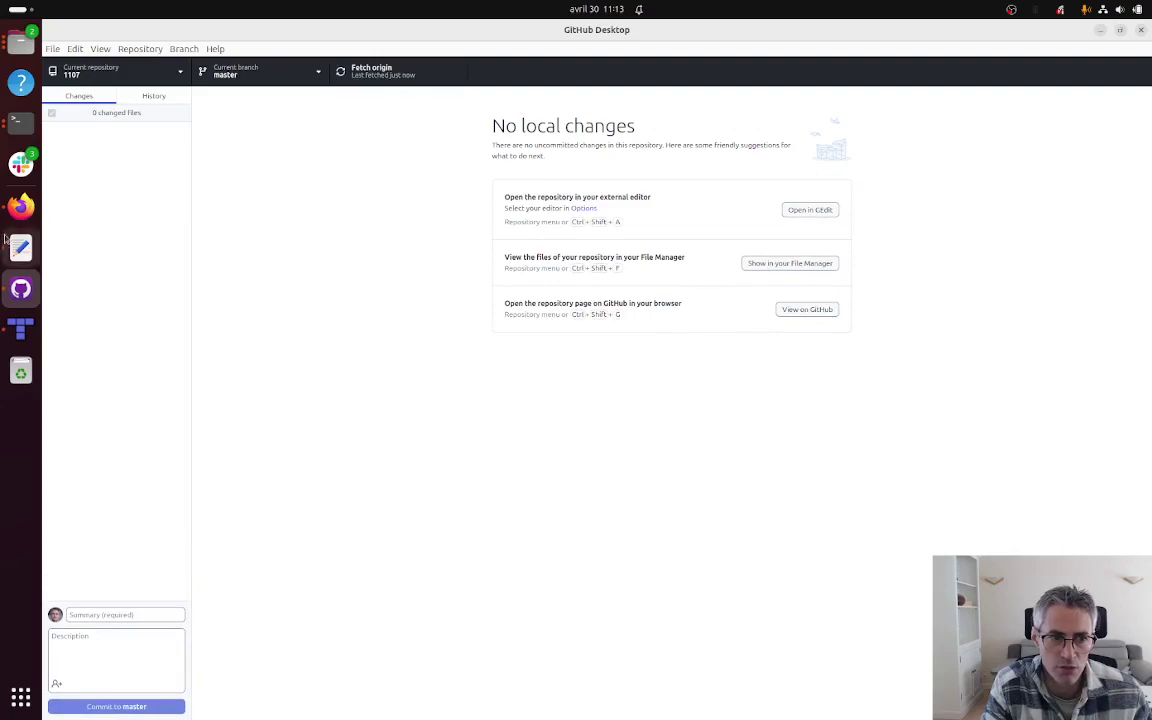
Step: Switch to Firefox and examine the v1 commit's running deploy job log from the repository's code page
click(21, 206)
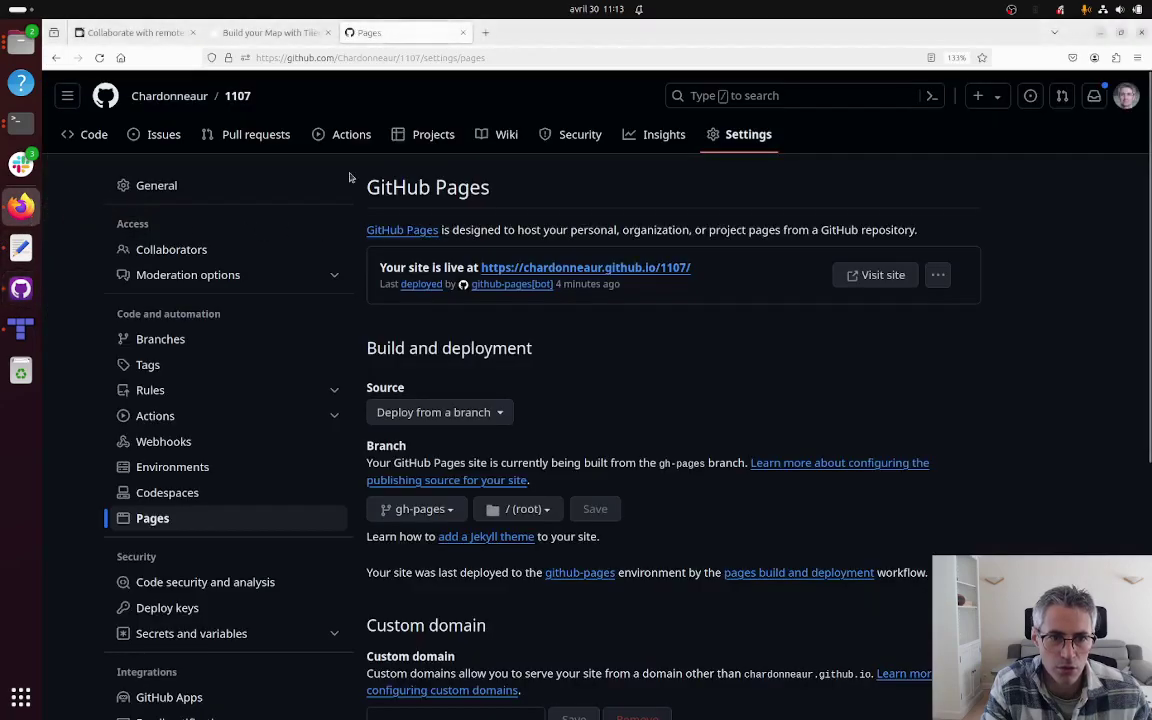
click(94, 135)
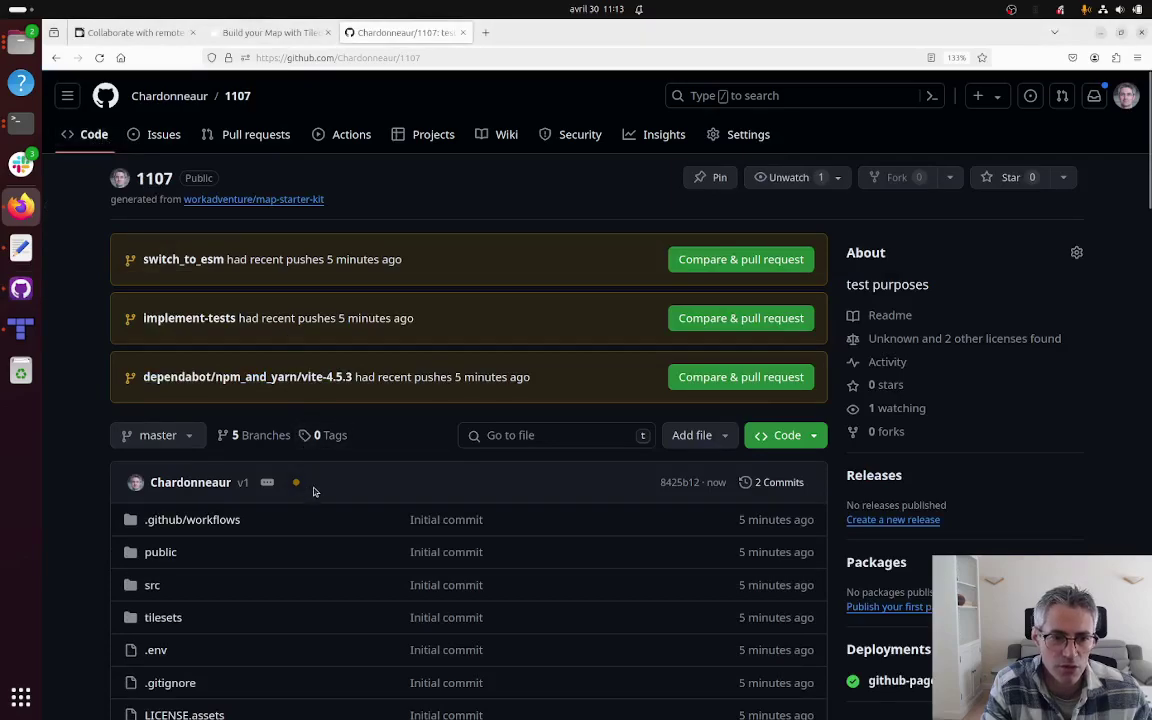
click(297, 484)
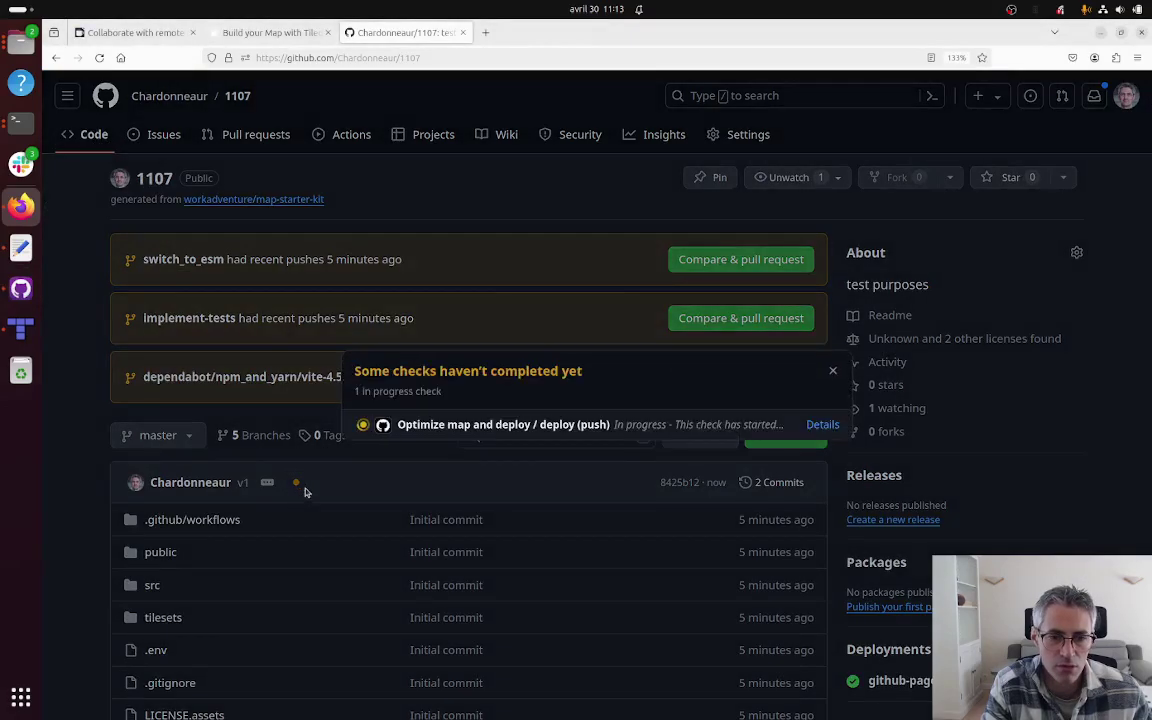
click(822, 424)
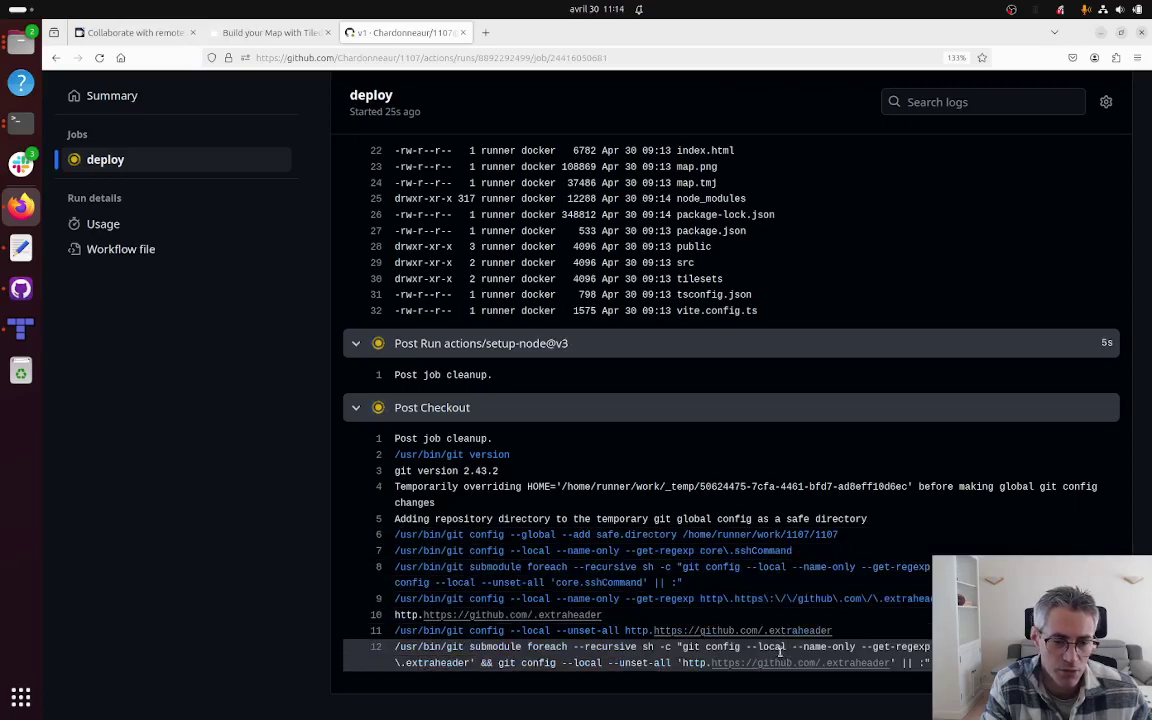
scroll(811, 551, up, 15)
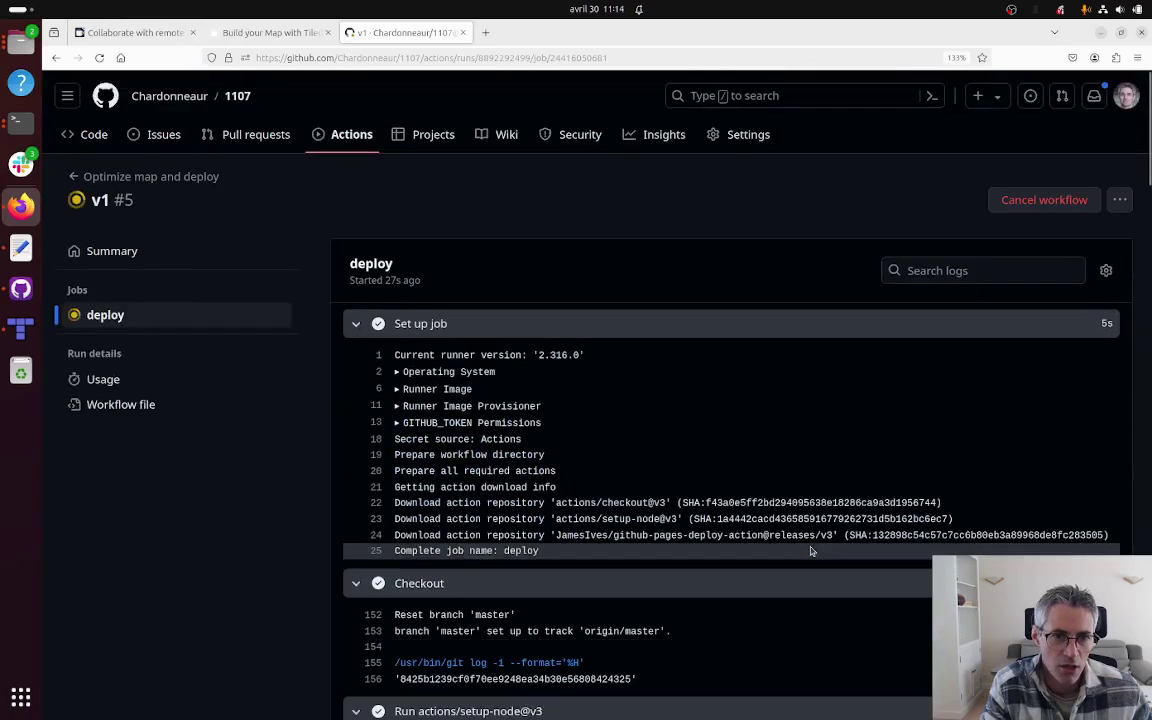
Step: Check the v1 commit's deployment status on the repository's code page and open the GitHub Pages settings
click(95, 136)
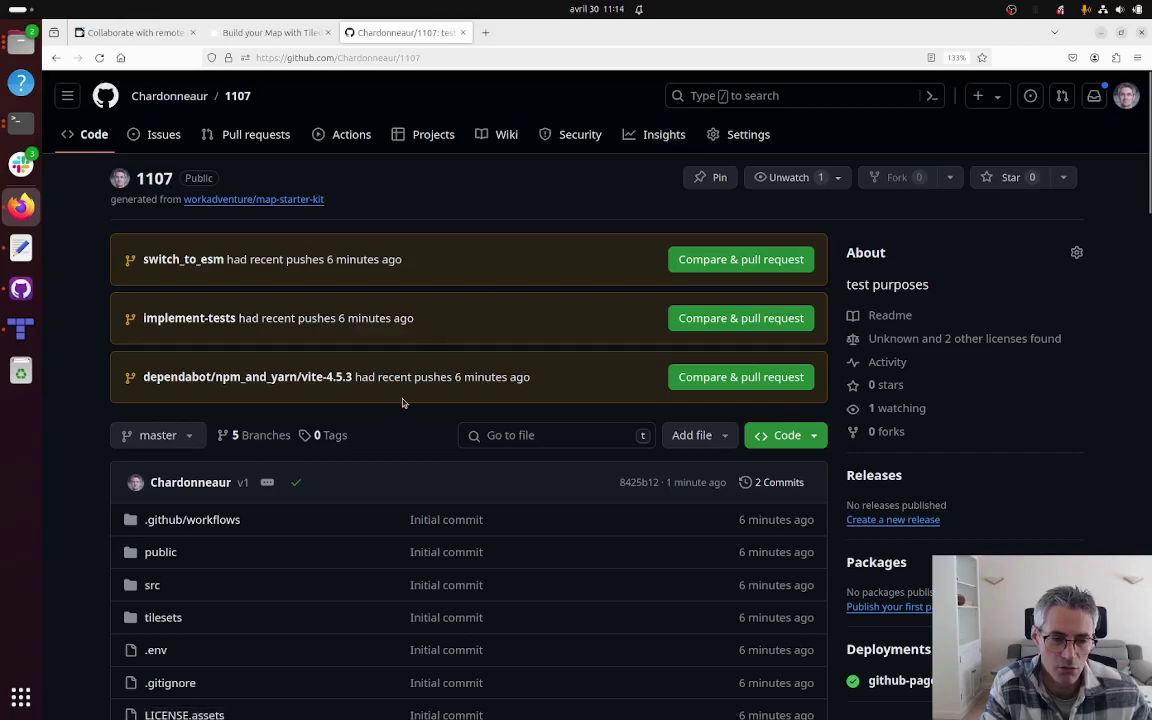
click(753, 135)
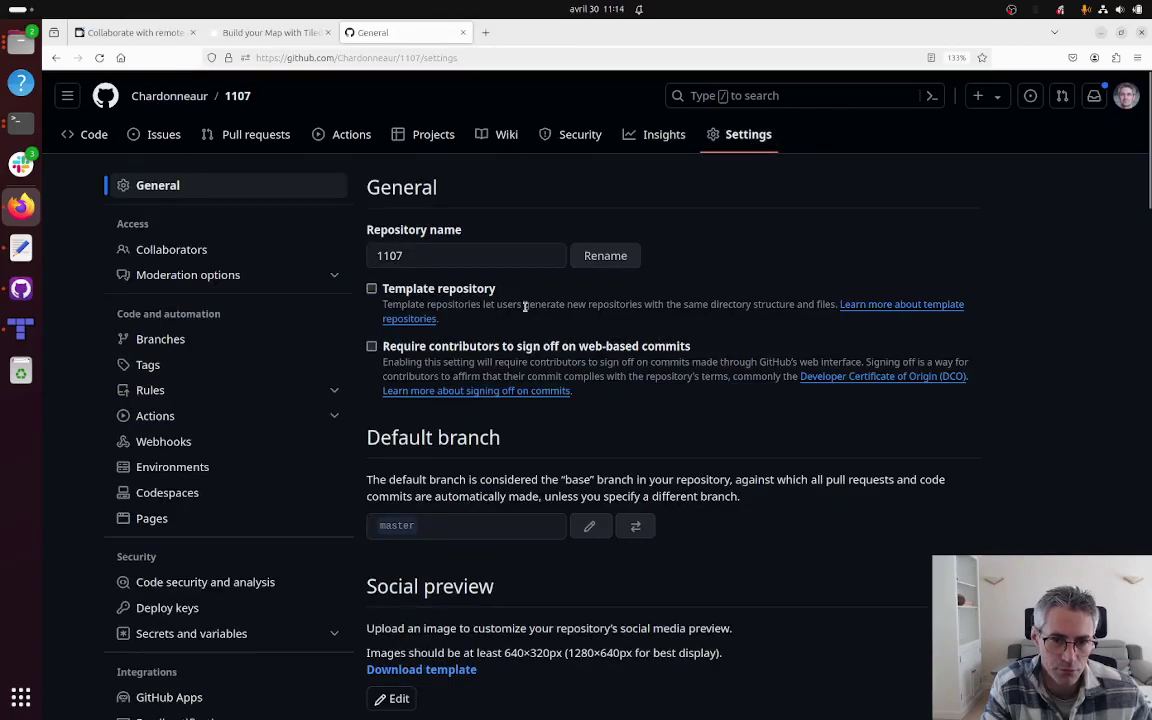
click(228, 518)
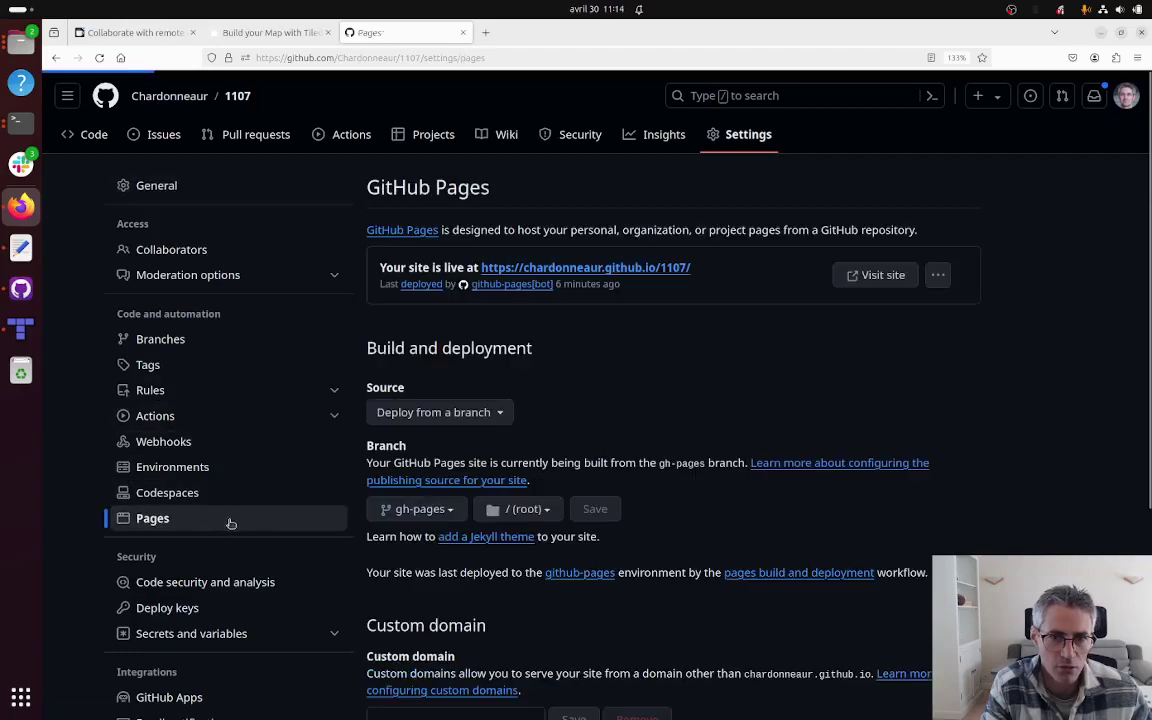
Step: Open the live site in a new tab, test the map by walking the avatar into the office, and close the tab
right_click(609, 272)
click(640, 279)
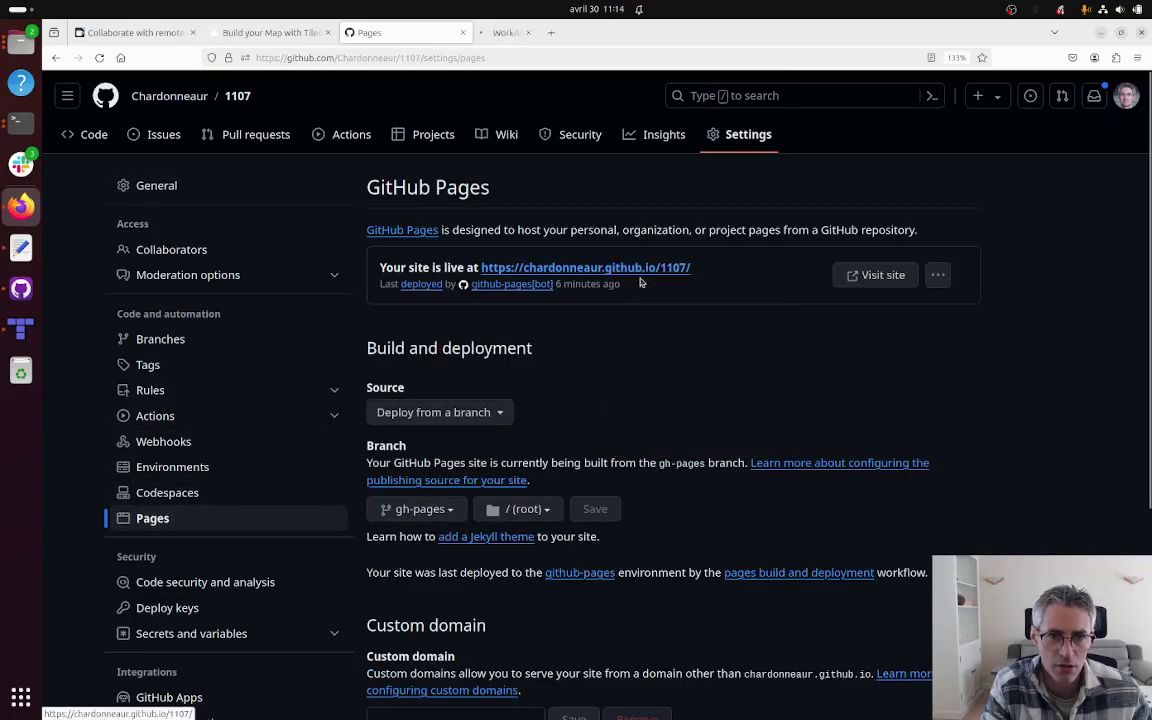
click(510, 33)
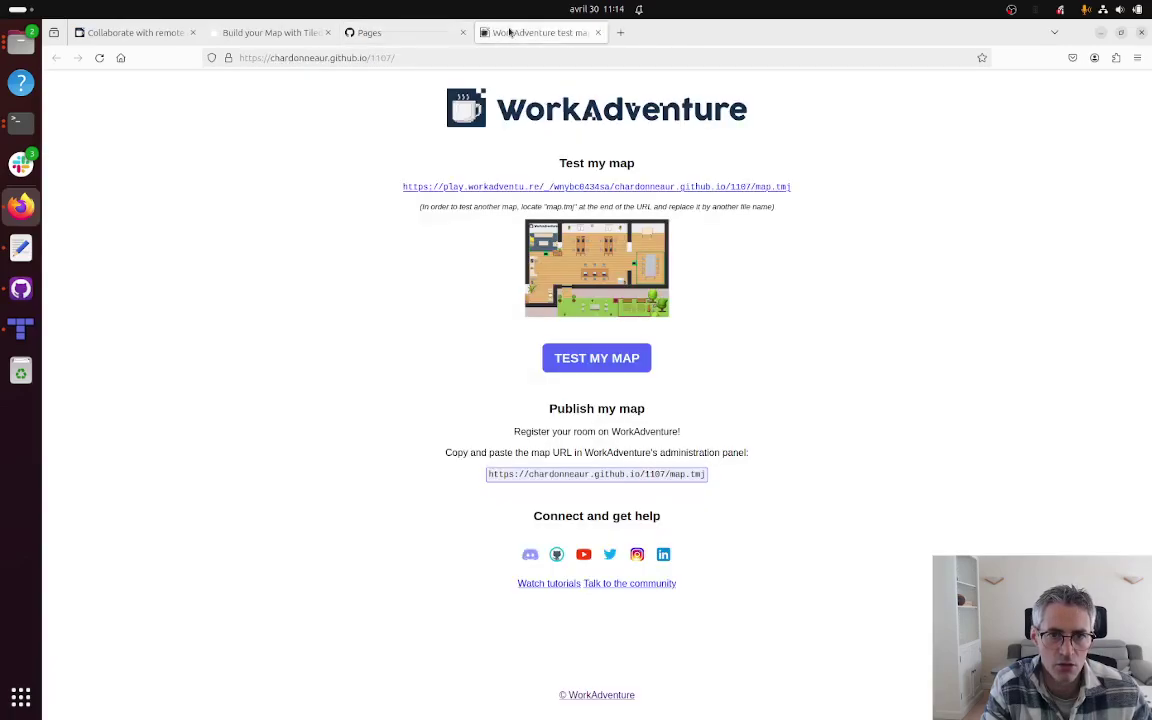
click(570, 362)
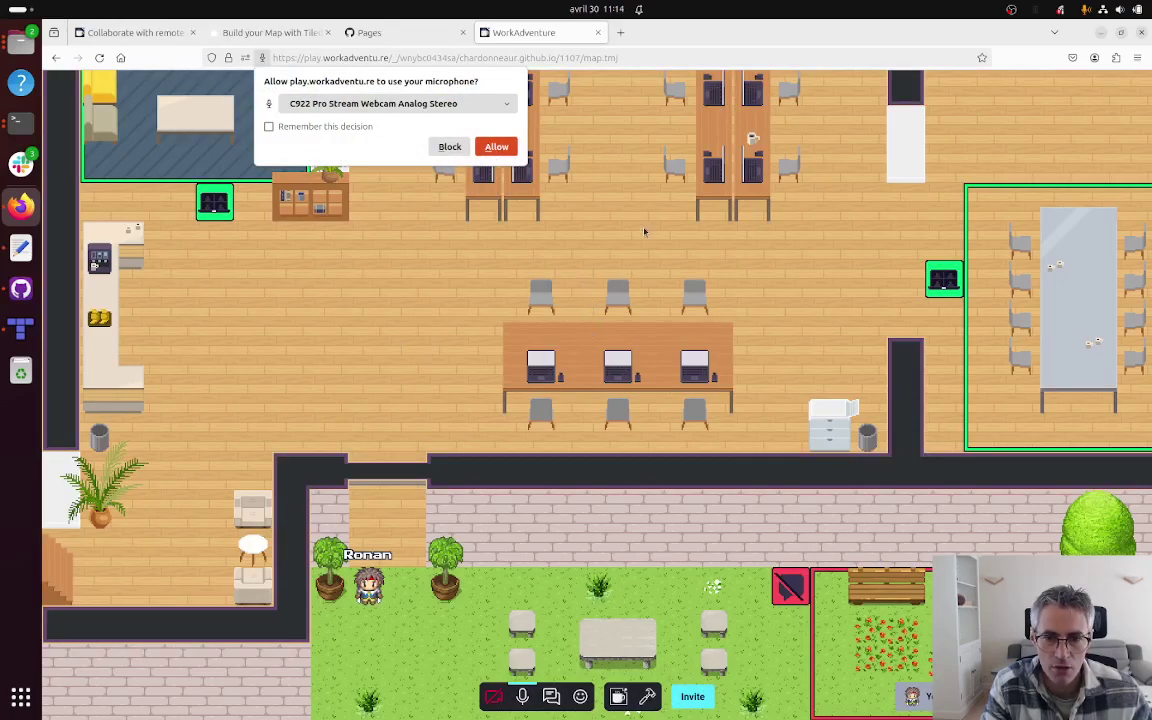
click(640, 238)
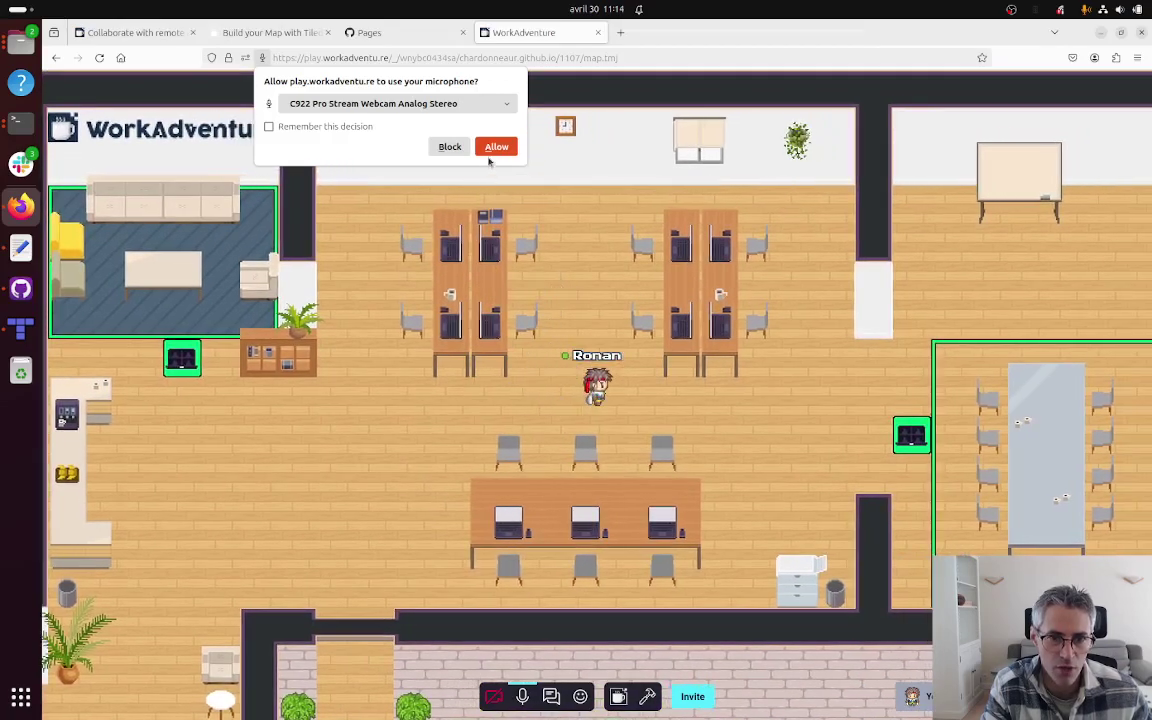
click(598, 33)
Step: Show the browser's network developer tools on the Pages settings page and launch the live site's map test again in a new tab
right_click(604, 367)
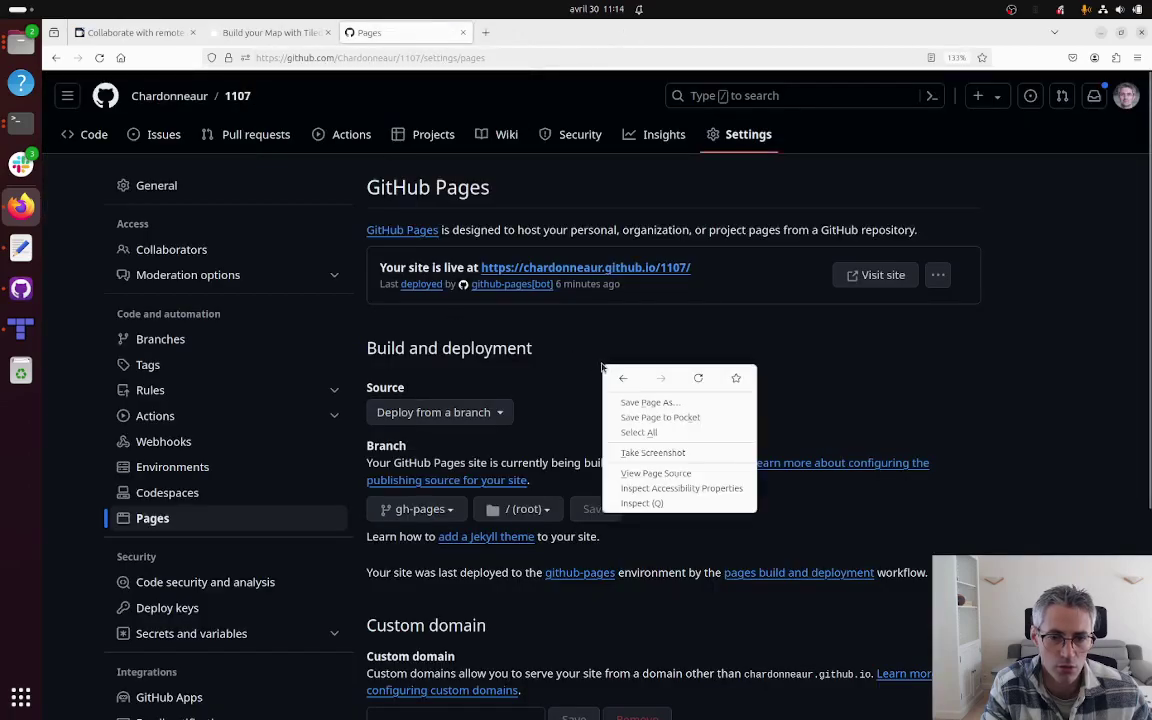
click(635, 504)
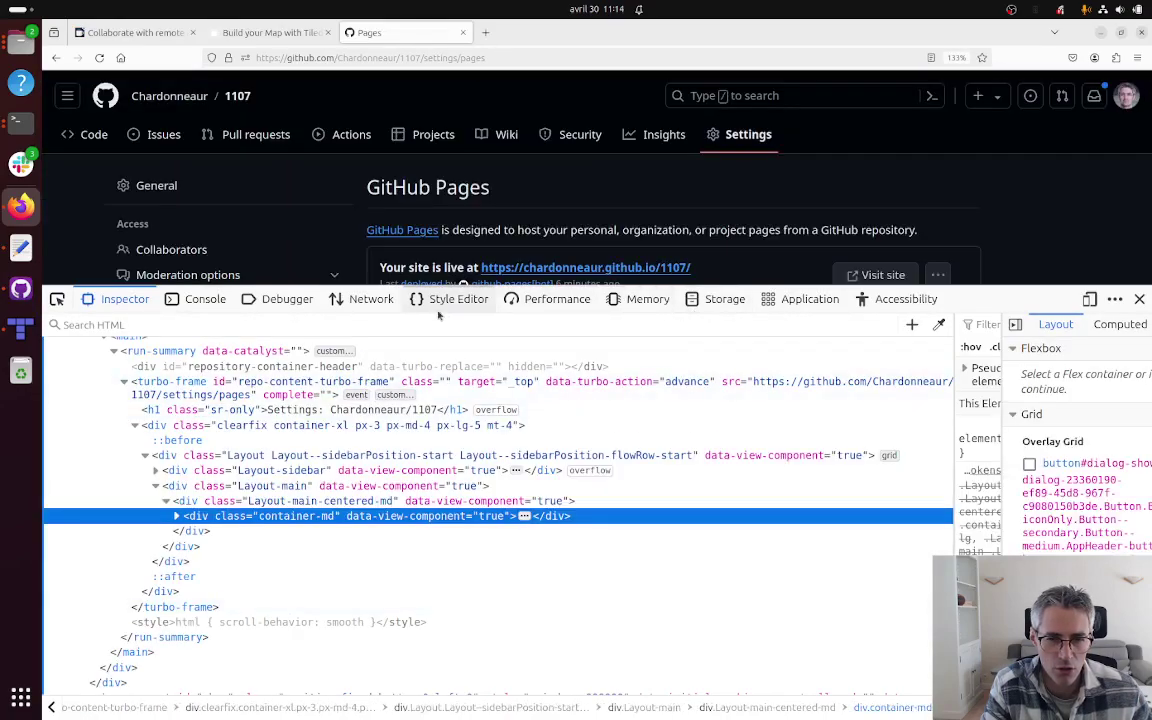
click(371, 300)
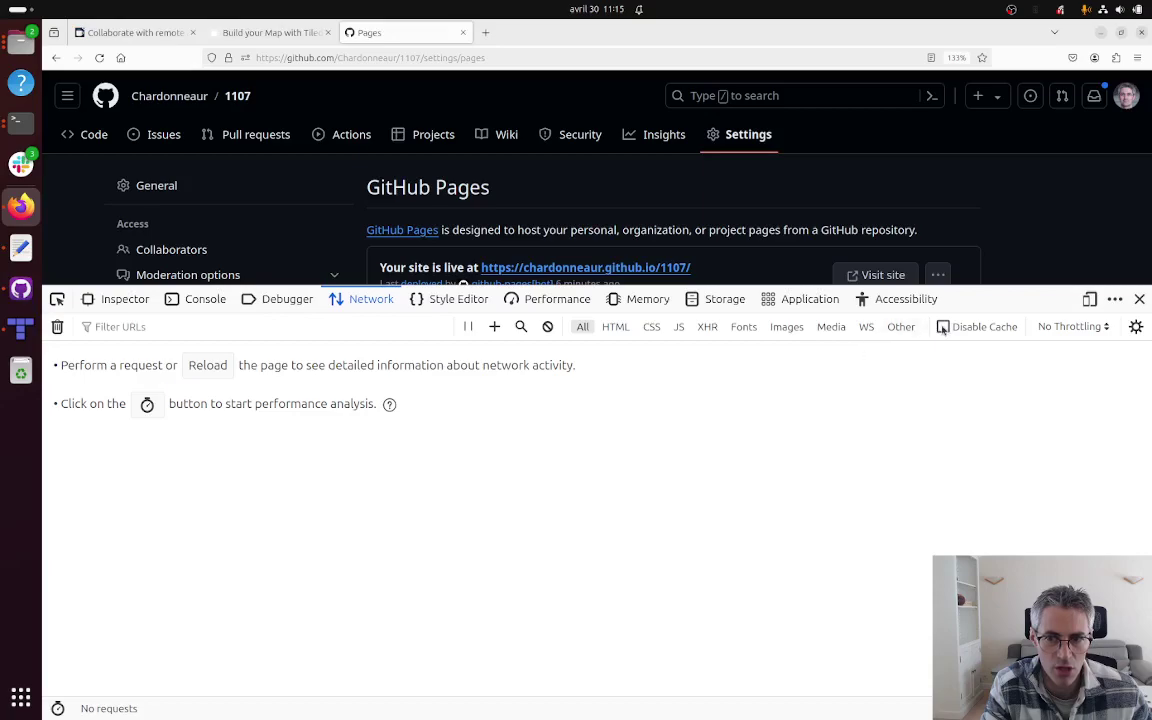
right_click(651, 270)
click(707, 276)
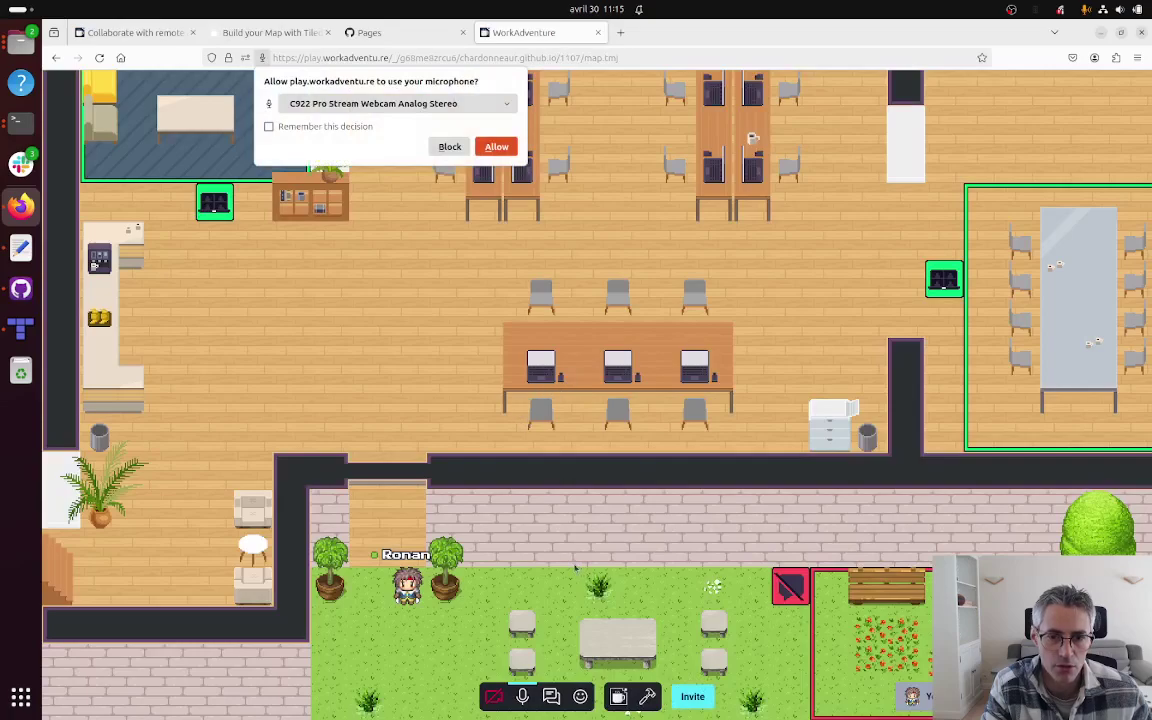
Step: Allow microphone access for the map test and walk the avatar into the office to the laptop table
key(Right)
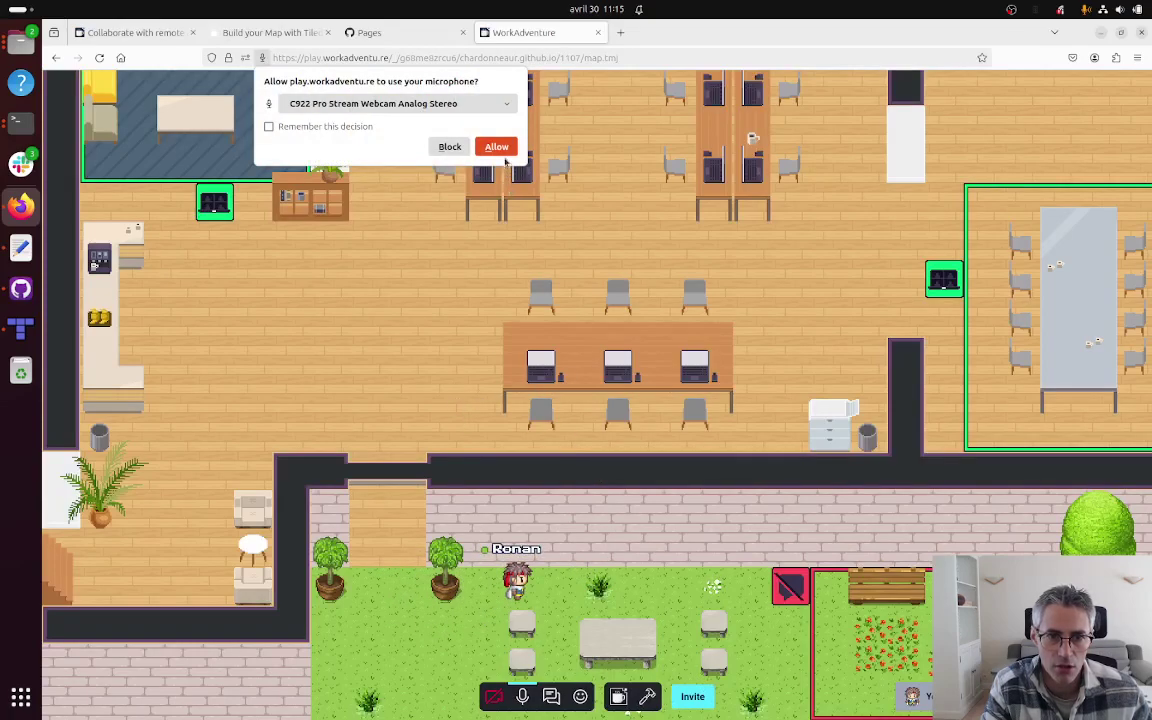
click(497, 147)
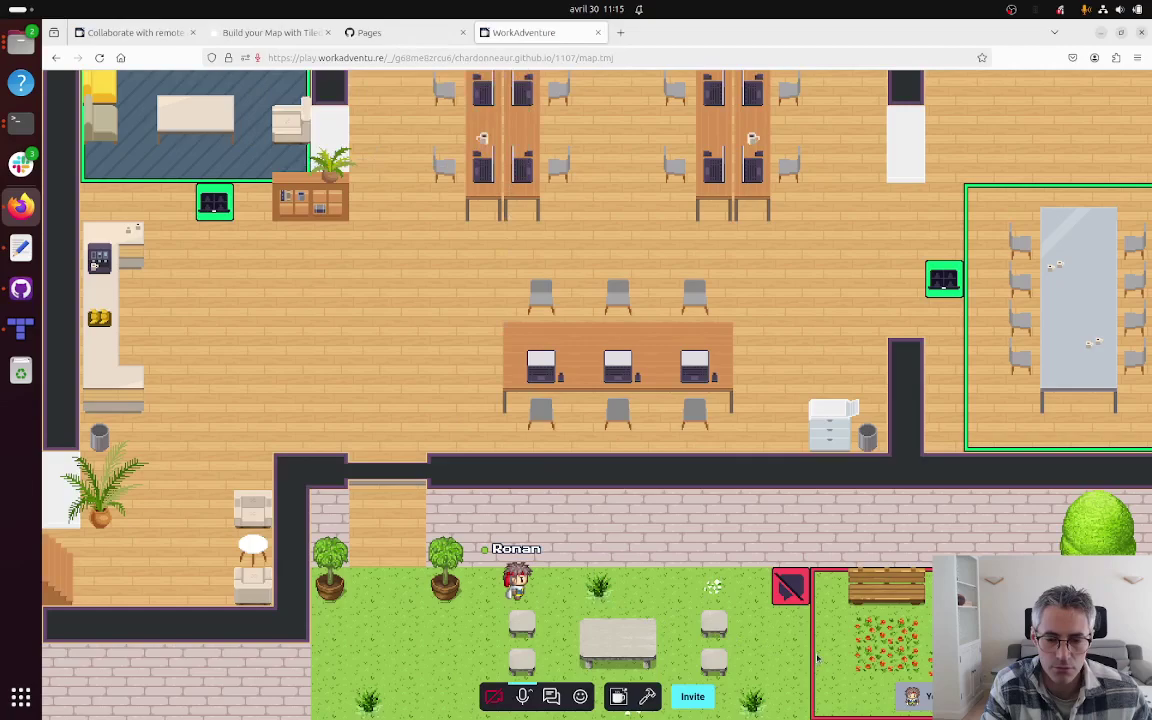
key(Left)
key(Down)
click(558, 418)
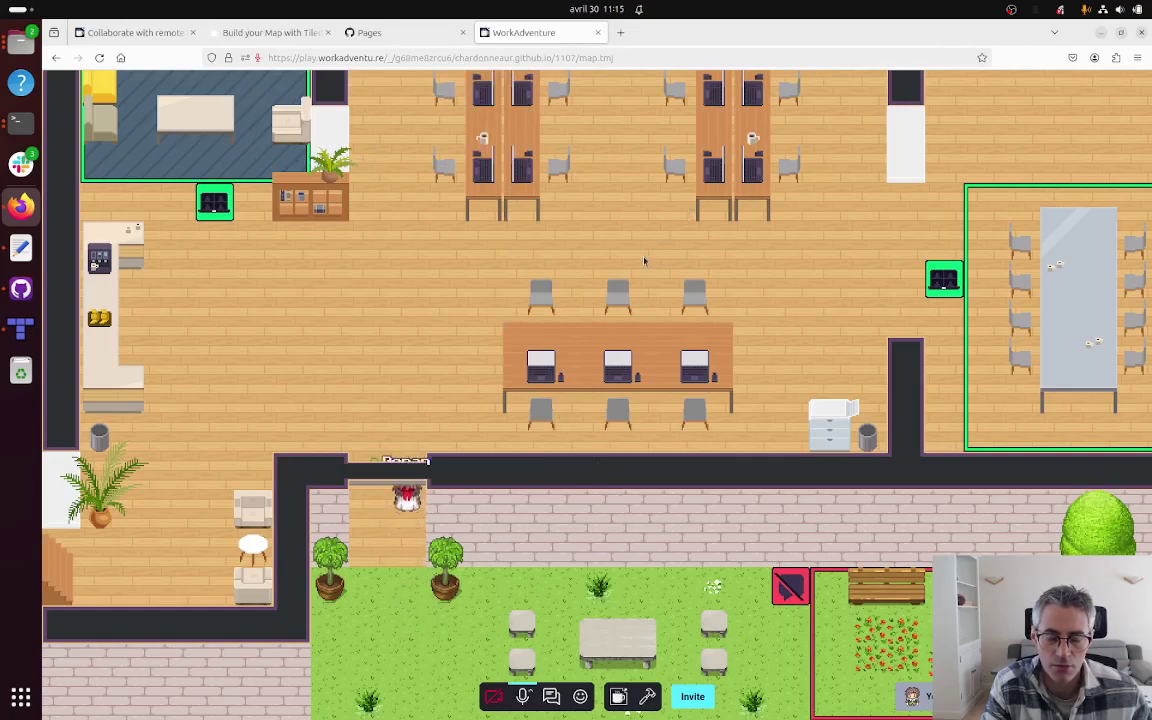
Step: Reload the map test page in Firefox
right_click(638, 59)
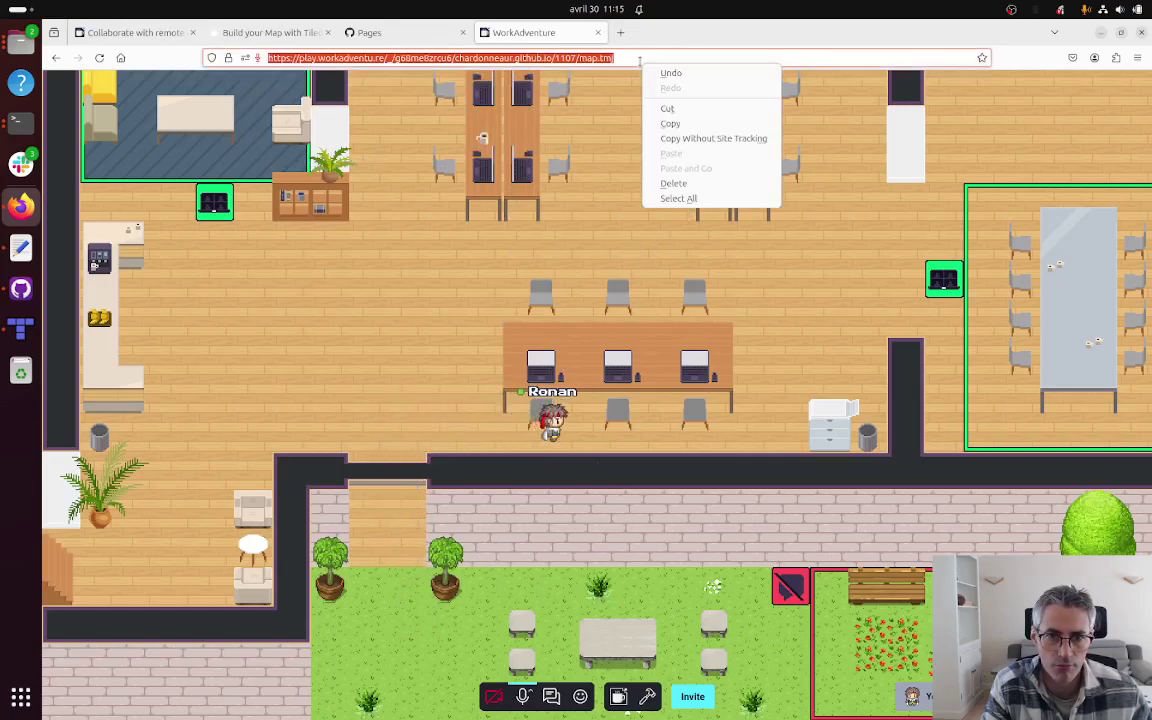
click(497, 235)
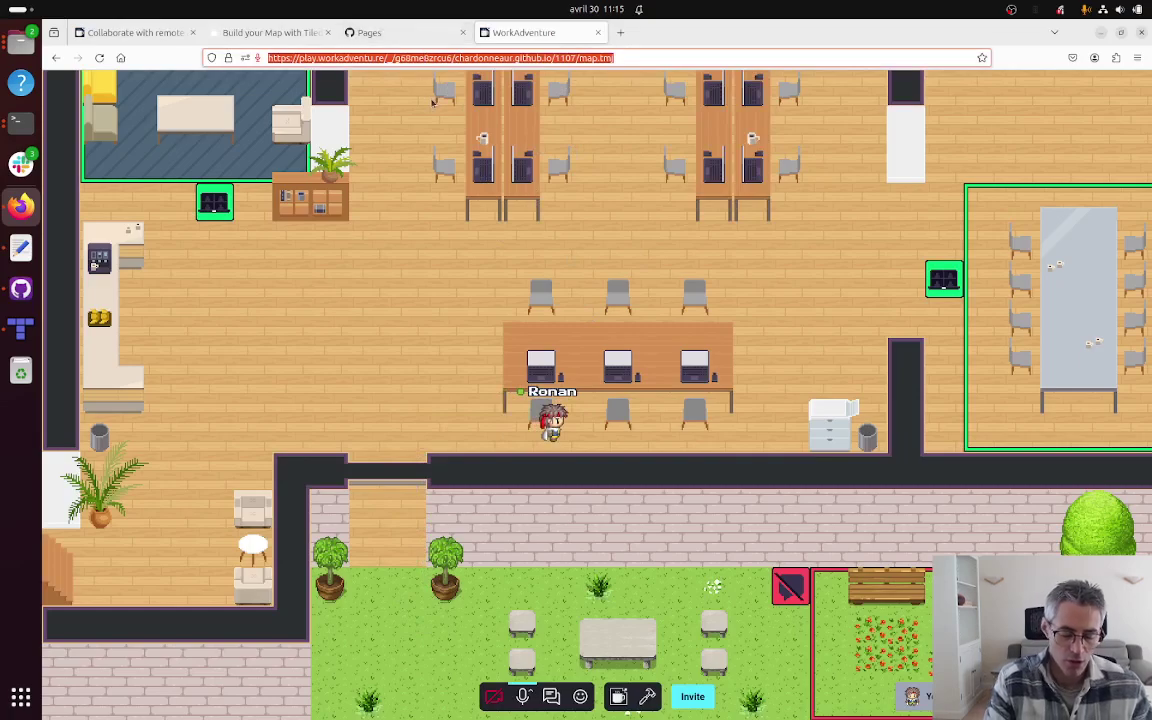
key(F5)
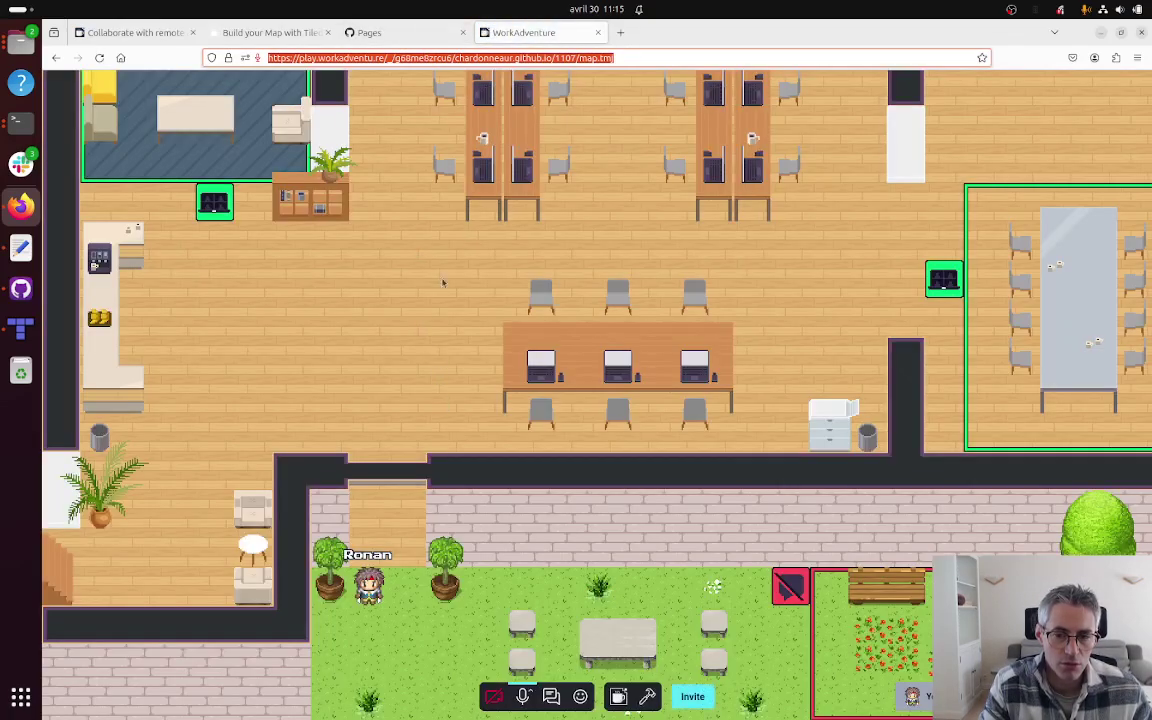
Step: Return to the repository's GitHub Pages settings and reload the page with the browser cache disabled
click(372, 33)
click(262, 33)
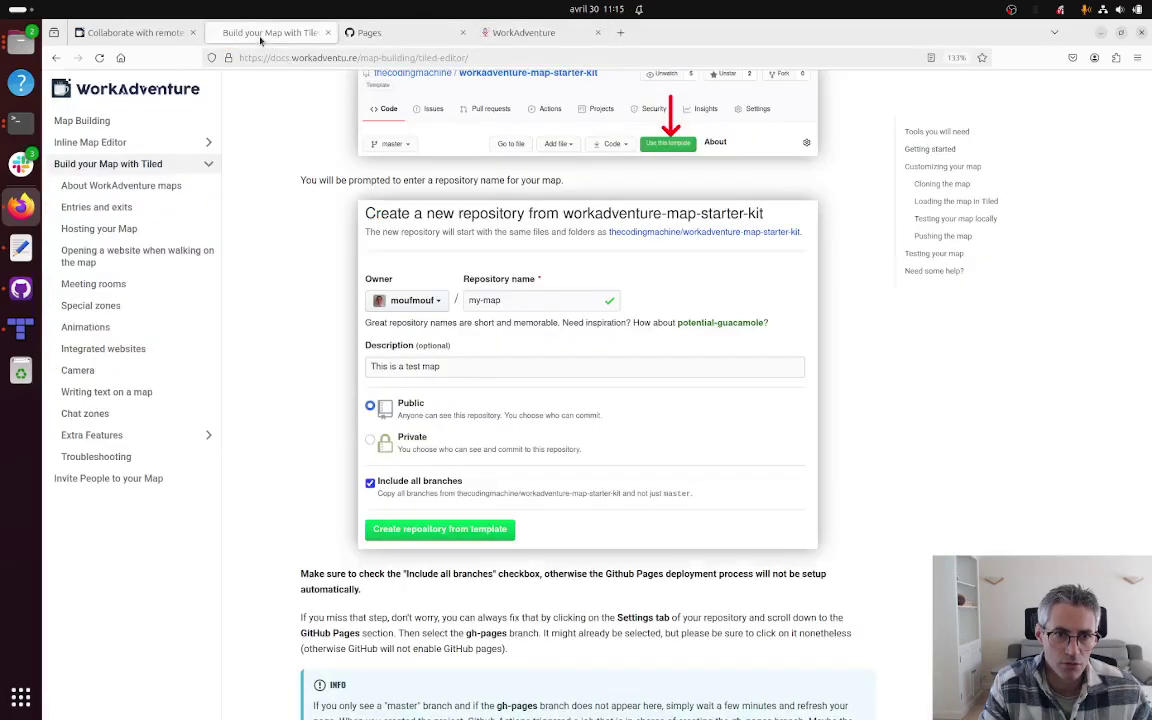
click(135, 33)
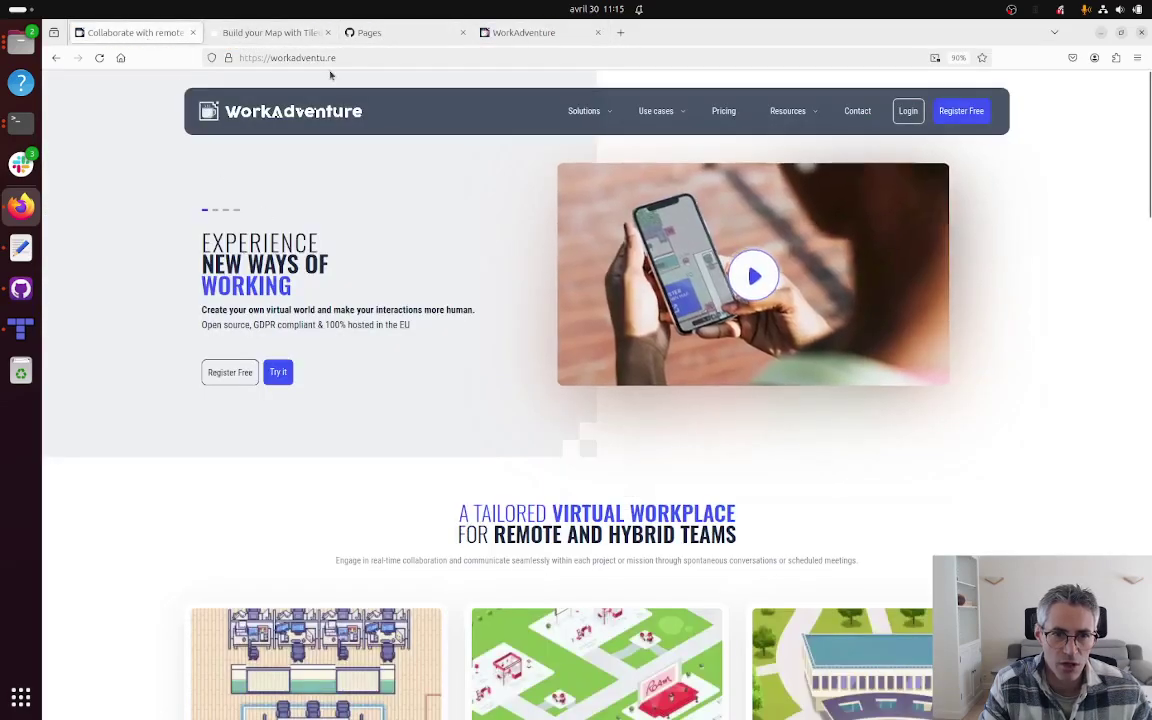
click(396, 35)
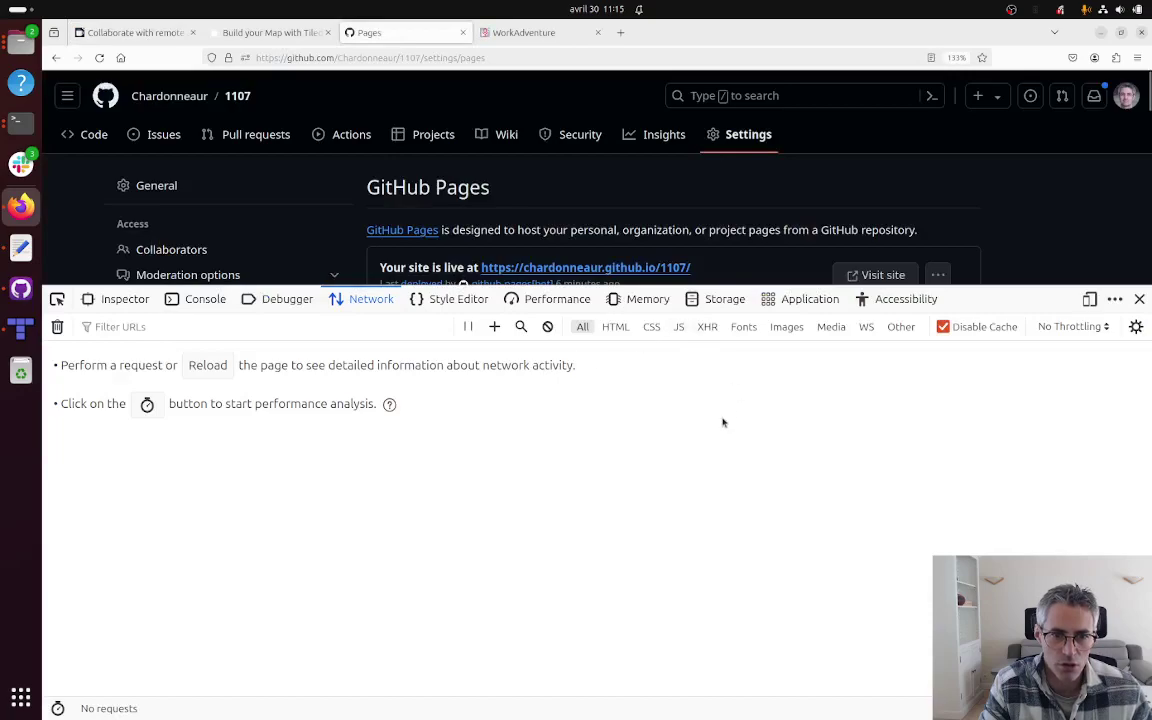
key(ctrl+r)
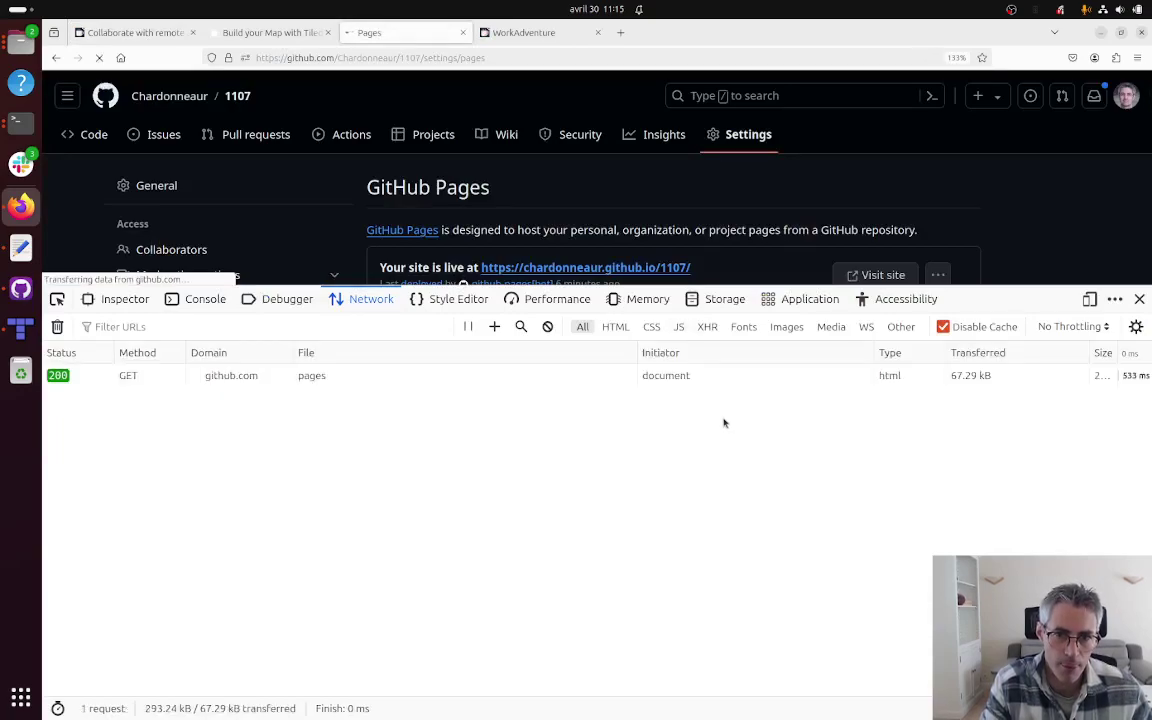
Step: Open the live site from the Pages settings in a new tab and launch its map test
right_click(638, 270)
click(682, 278)
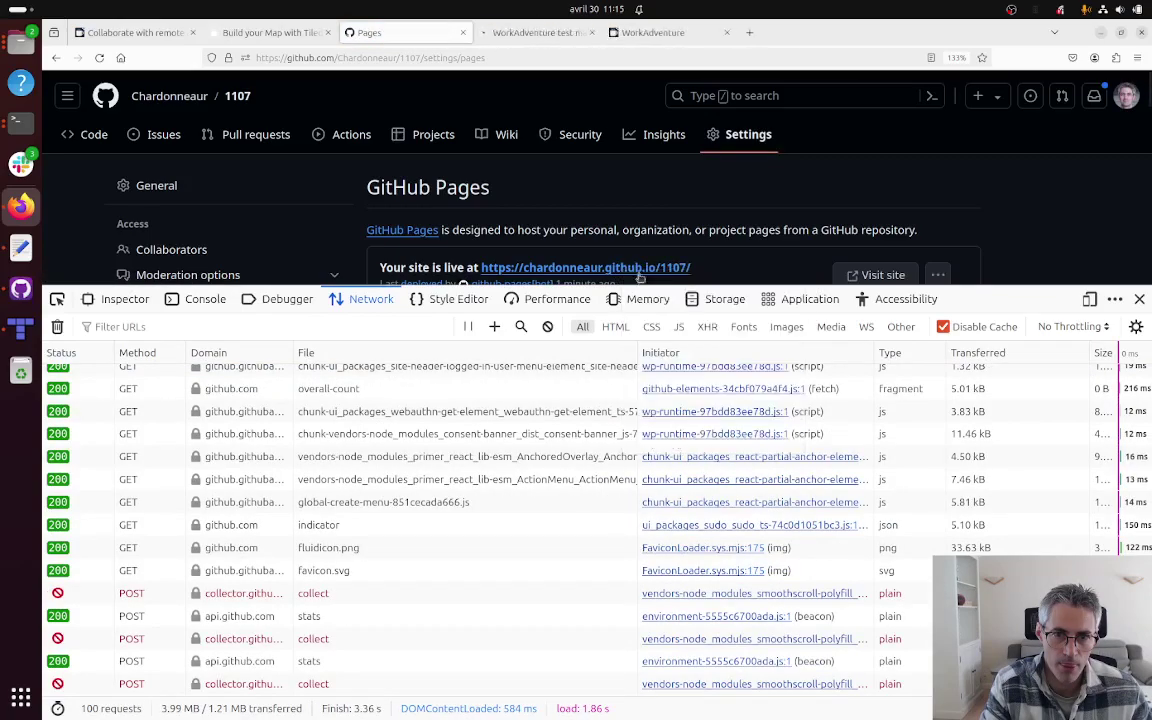
click(527, 33)
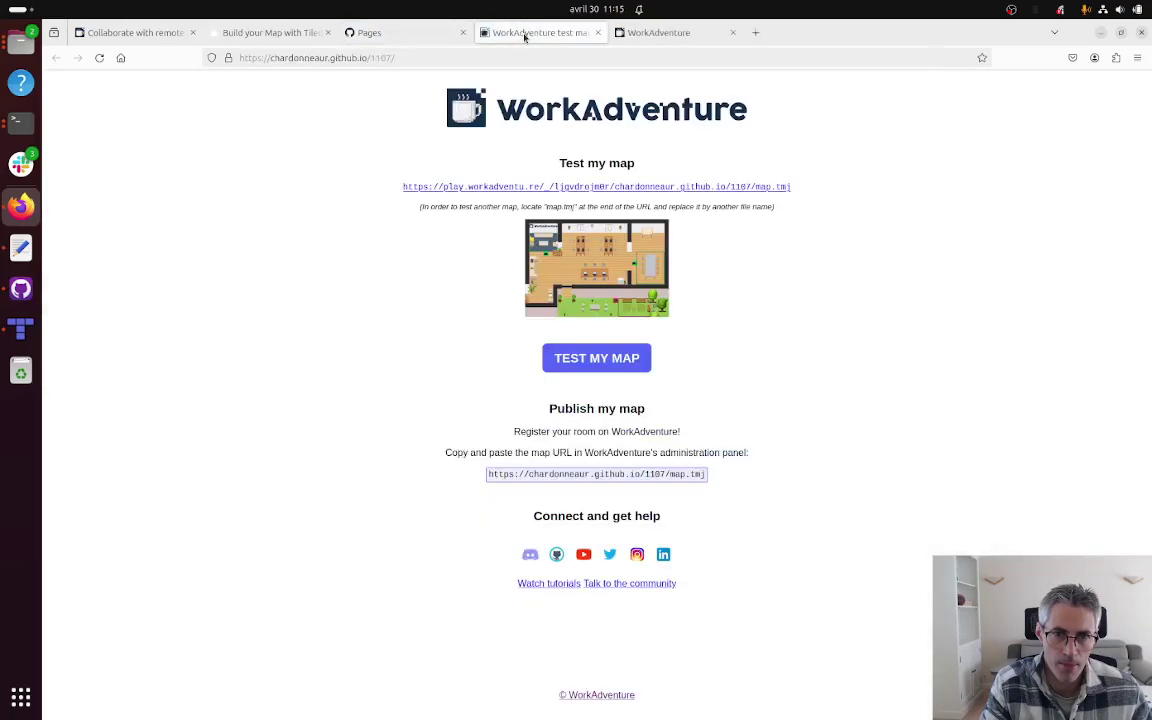
click(595, 358)
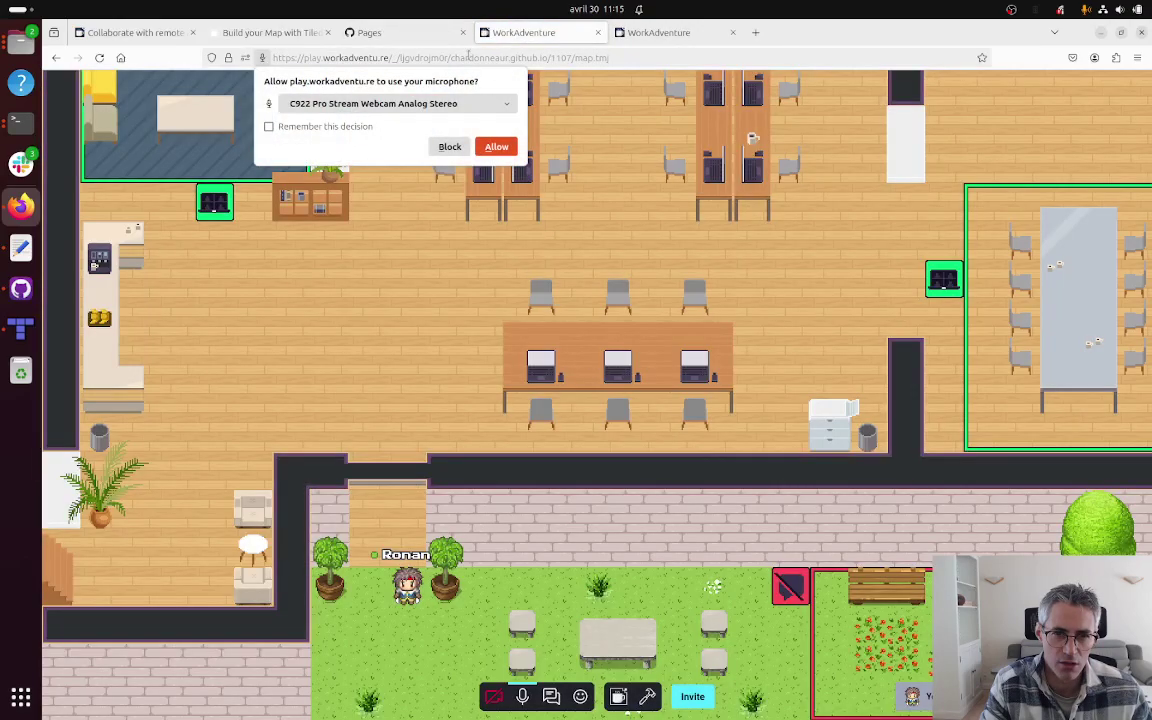
Step: Copy the live site's link from the GitHub Pages settings page
click(410, 32)
right_click(563, 267)
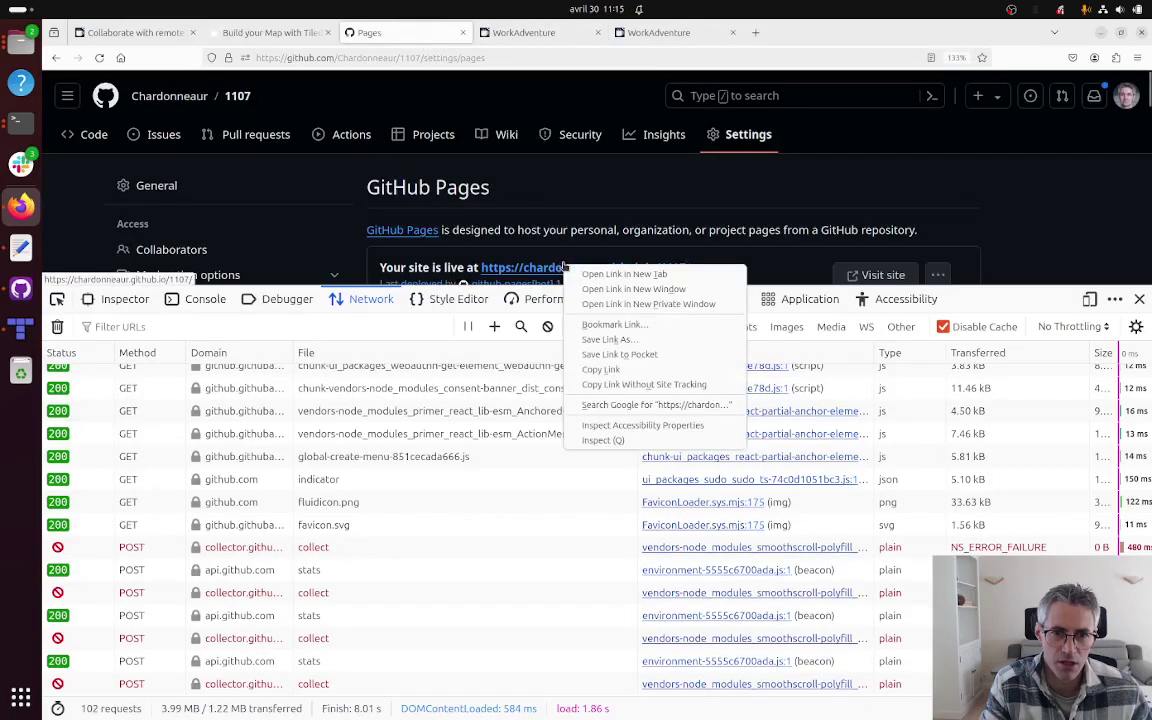
click(601, 370)
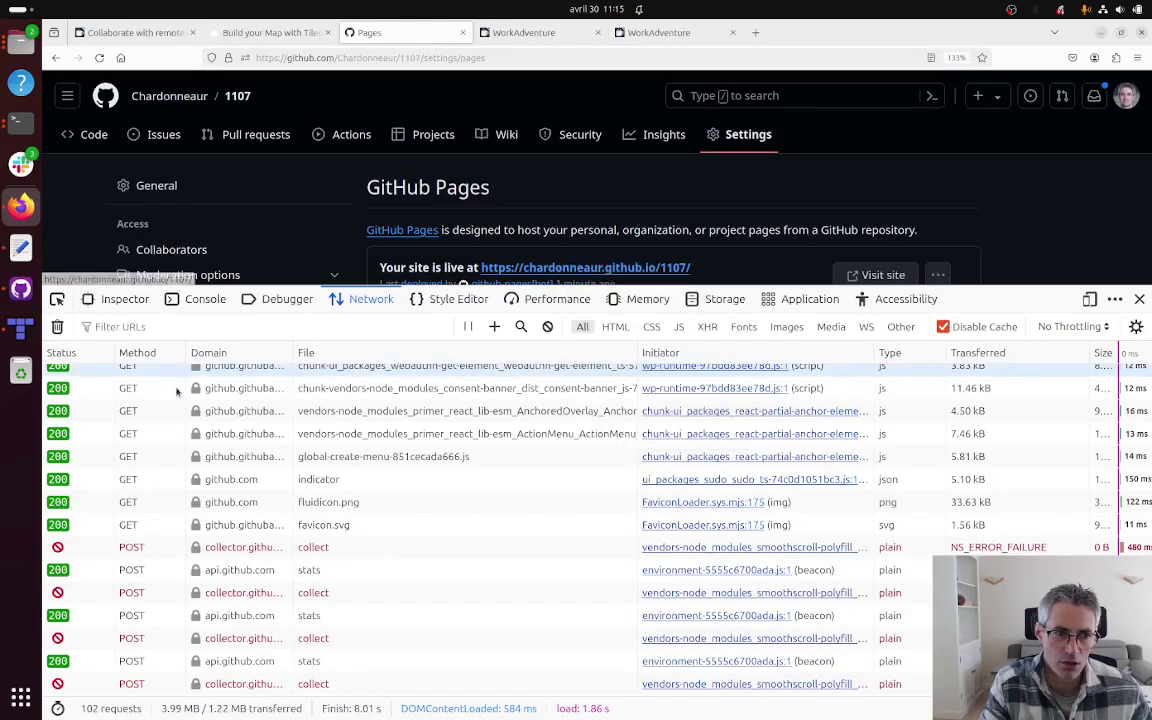
Step: Launch the Chromium browser and load the copied live site link in it
click(21, 697)
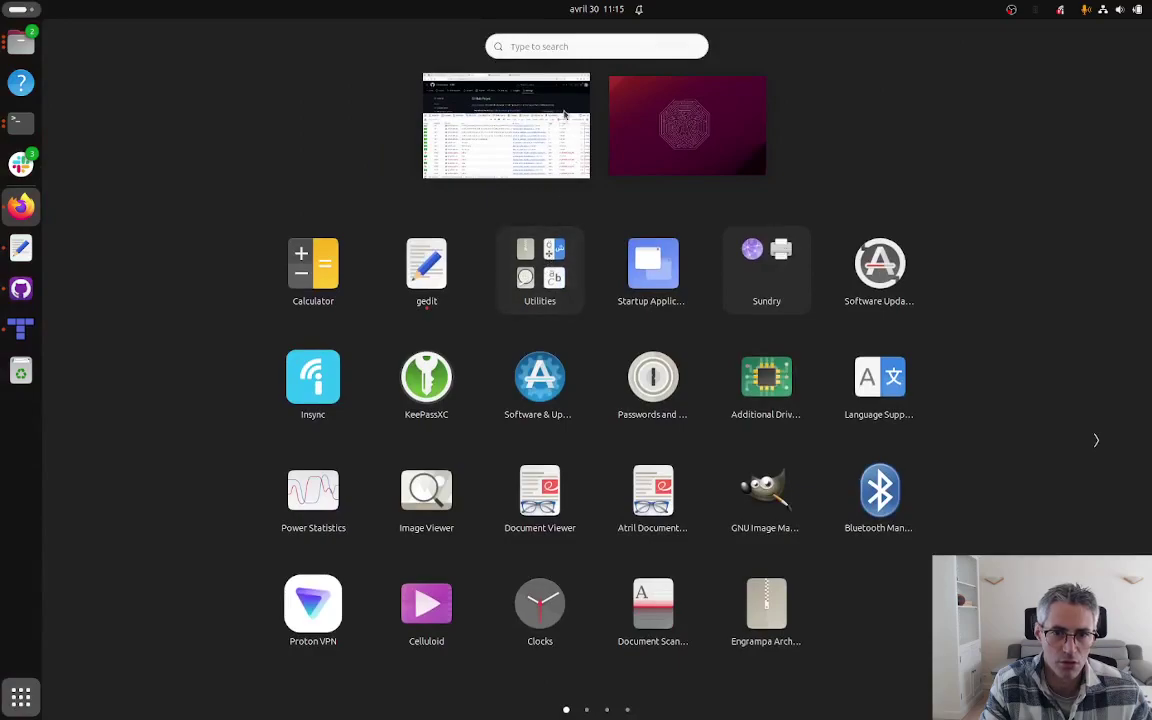
click(580, 46)
text(chr)
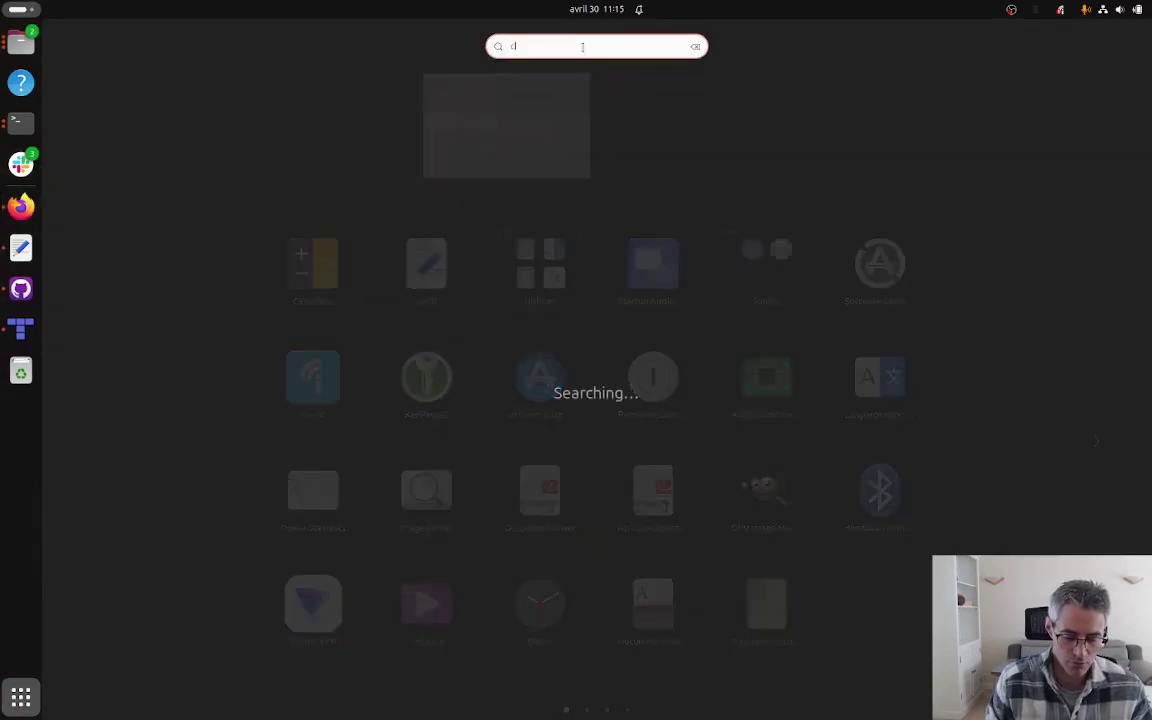
click(596, 120)
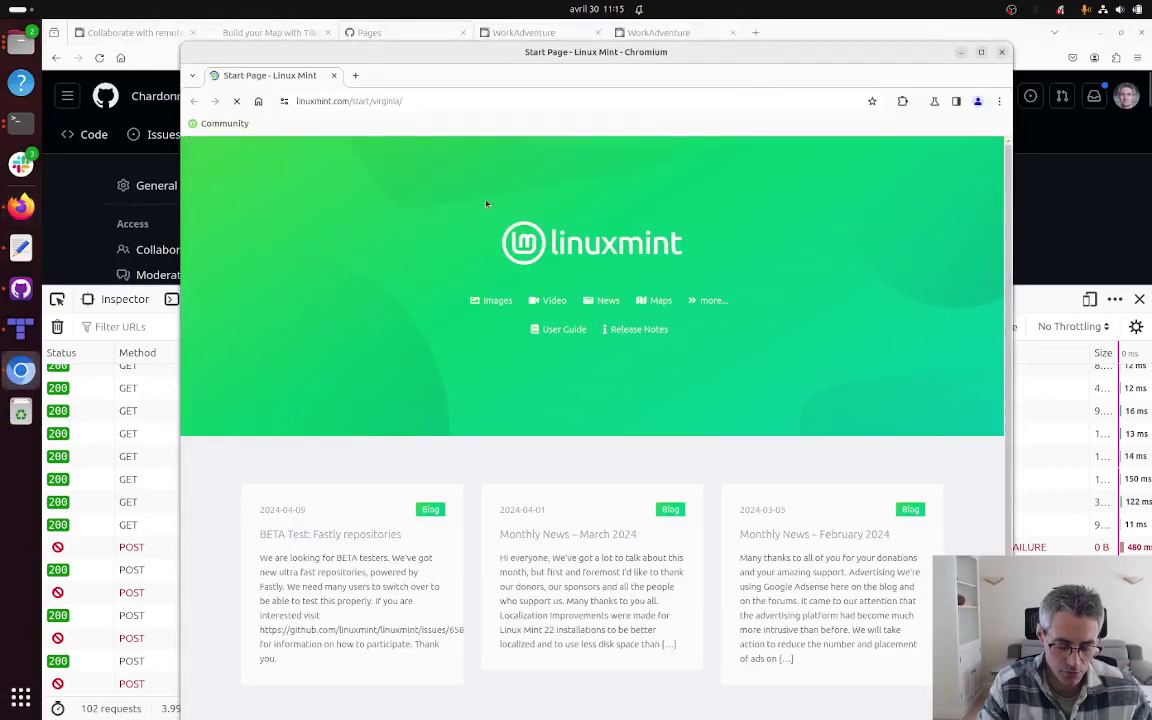
click(435, 100)
key(ctrl+v)
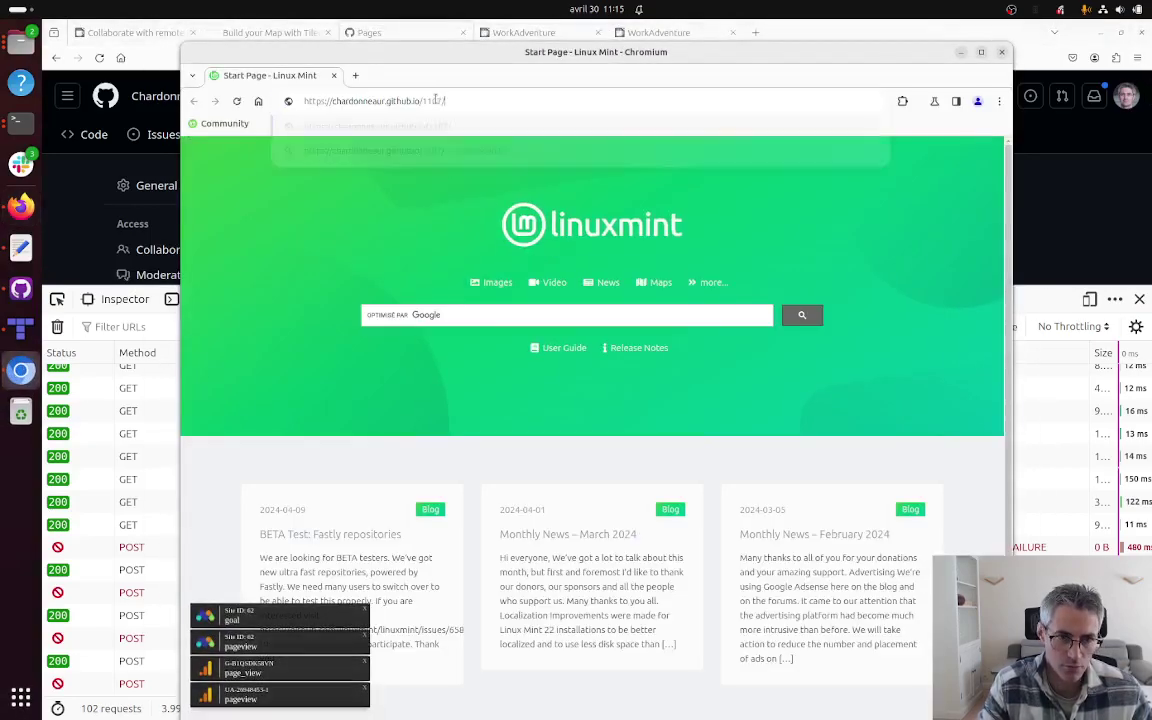
key(Return)
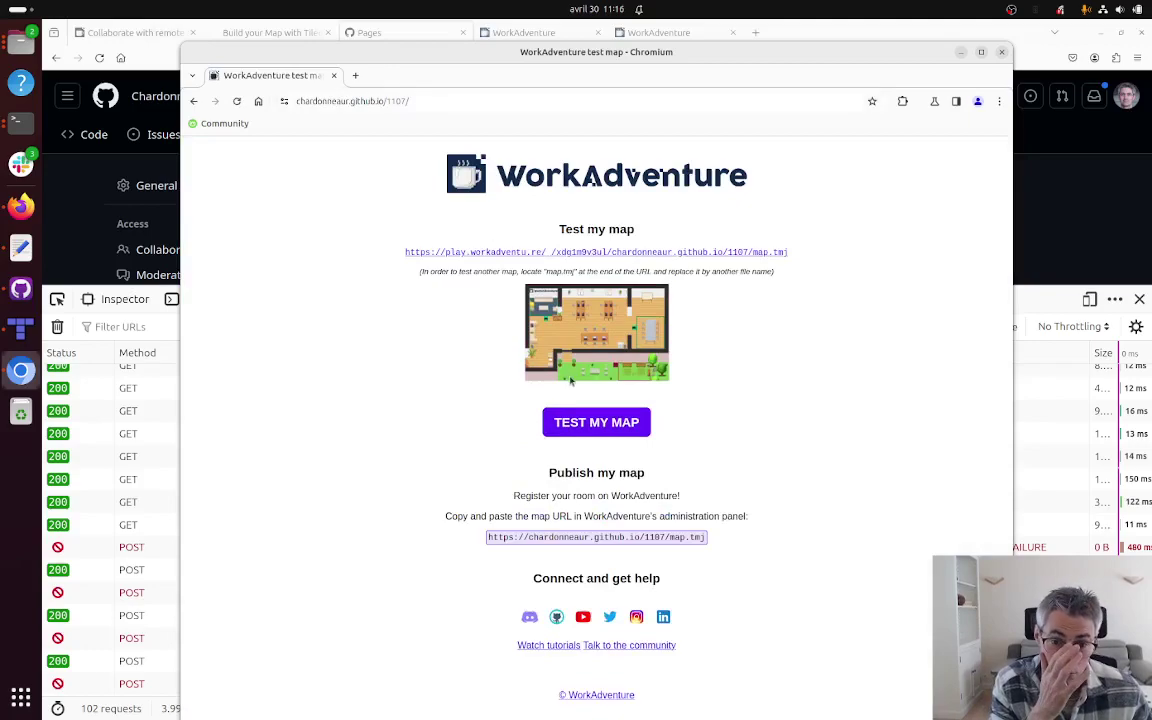
Step: Start the map test in Chromium with the name Test, the default WOKA, and the camera and microphone turned off
click(596, 428)
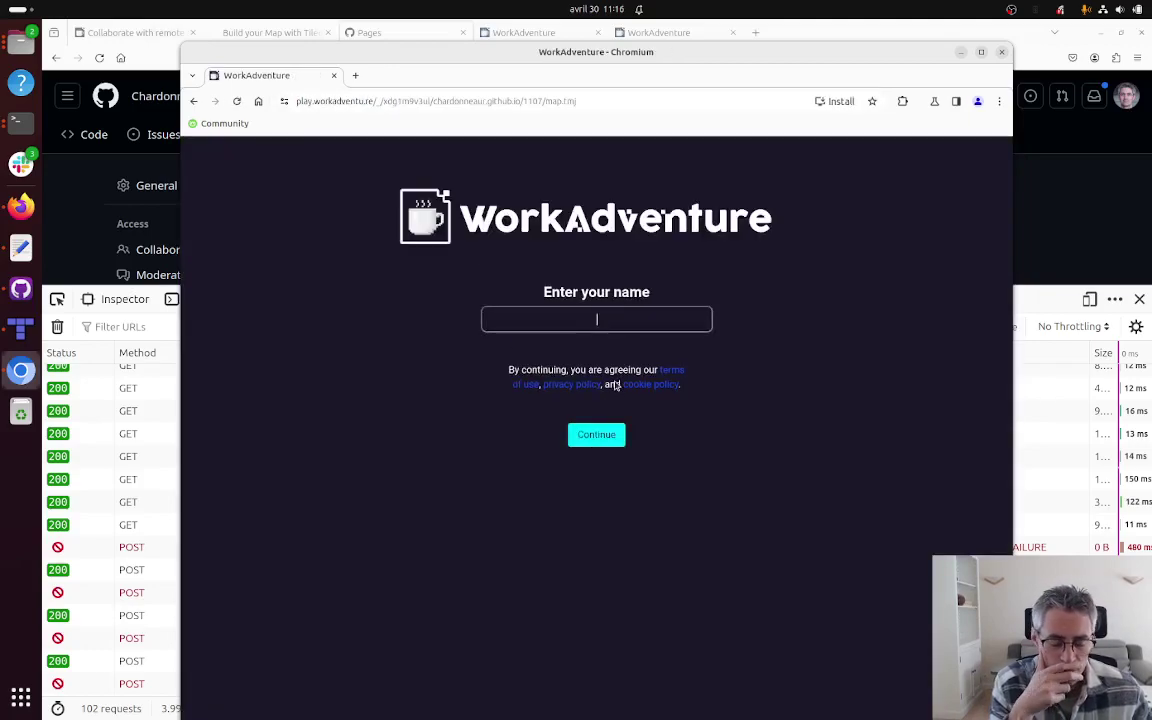
text(Test)
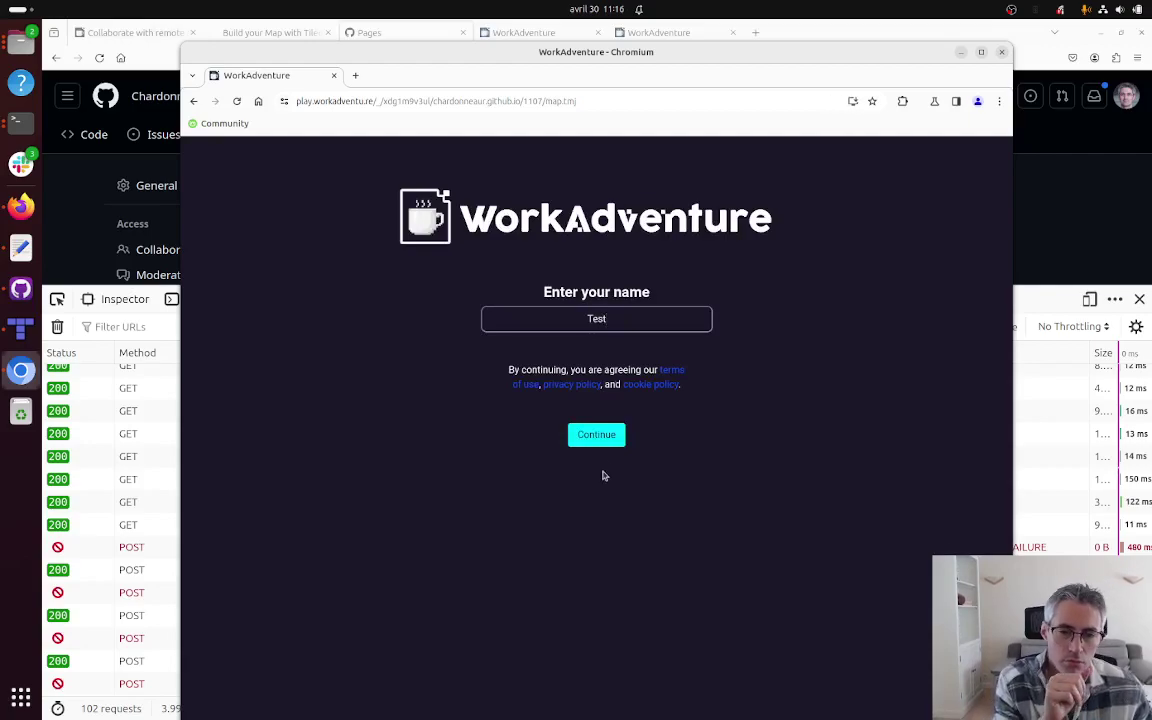
click(600, 438)
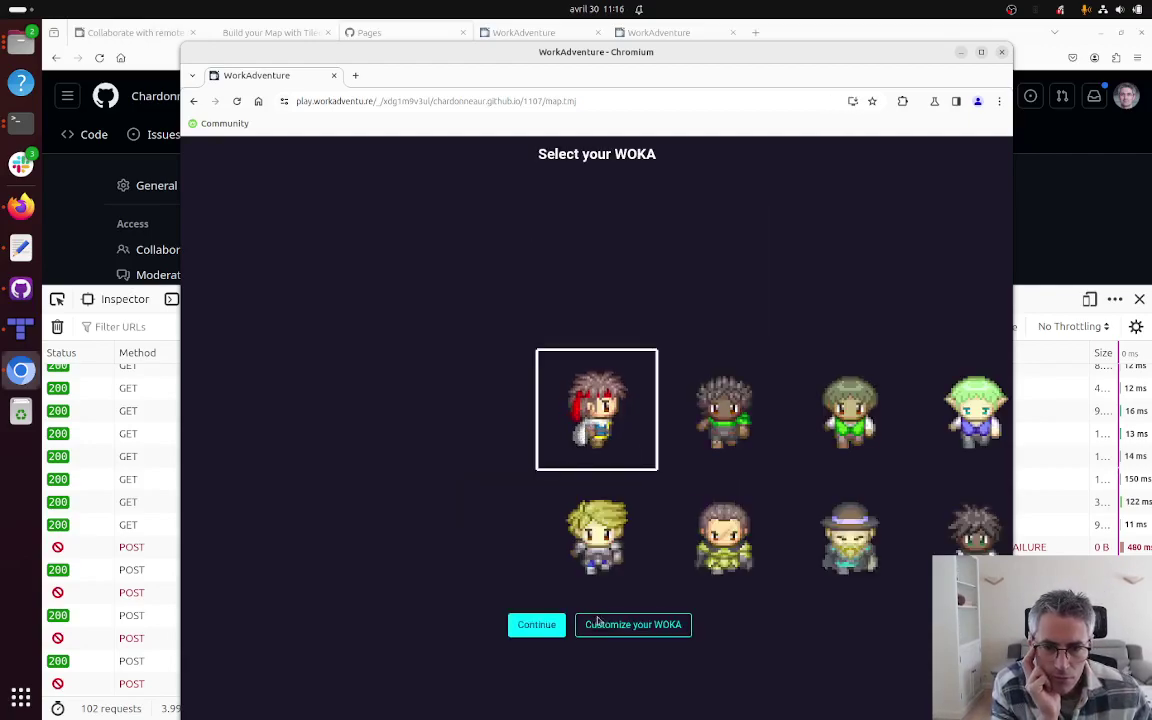
click(540, 625)
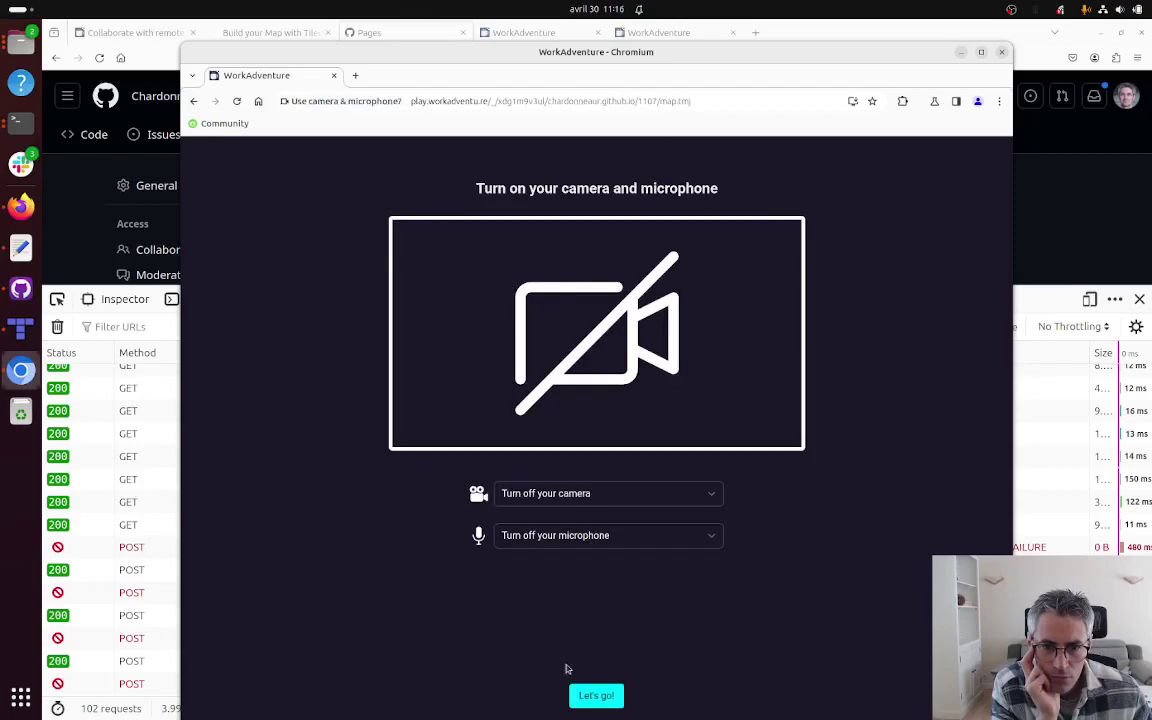
click(604, 697)
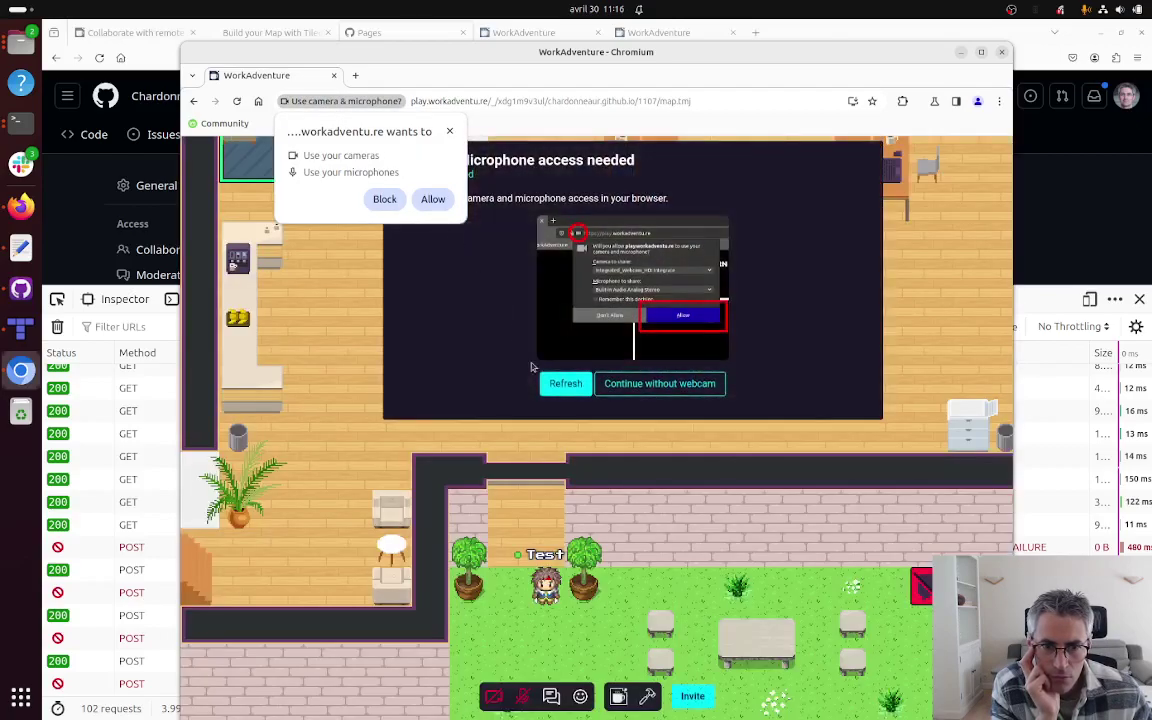
click(562, 384)
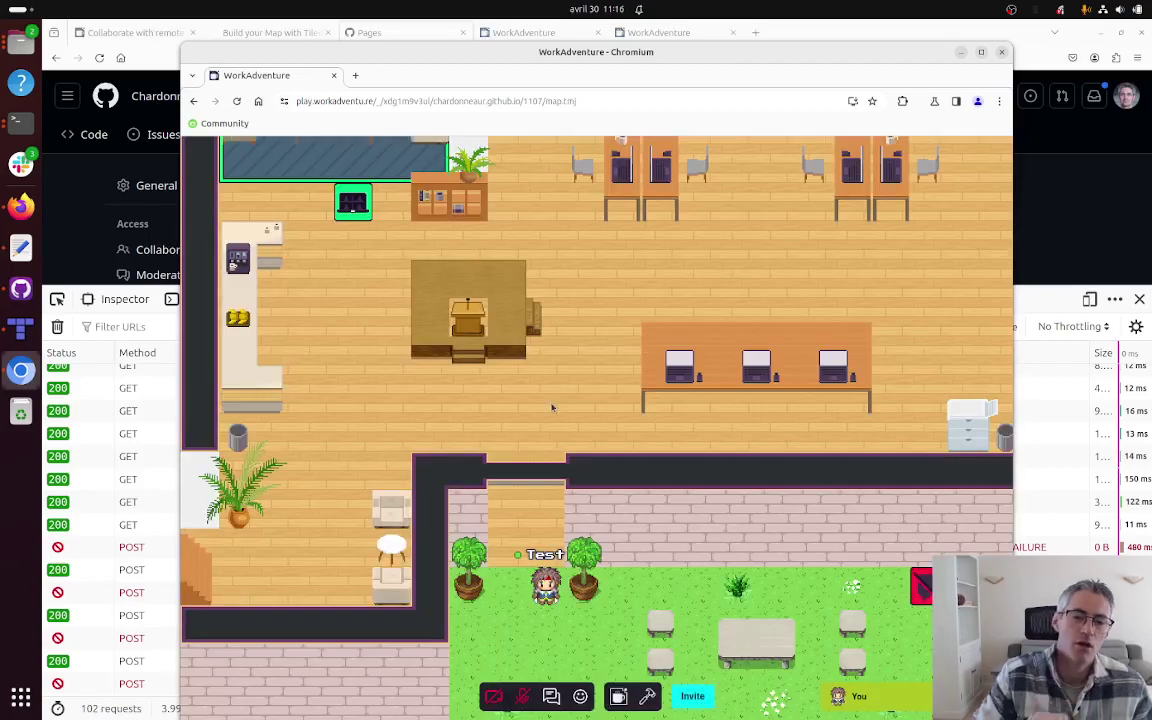
Step: Walk the avatar into the office and around the wooden stage, then onto the platform beside the lectern, to test the edited map
key(Up)
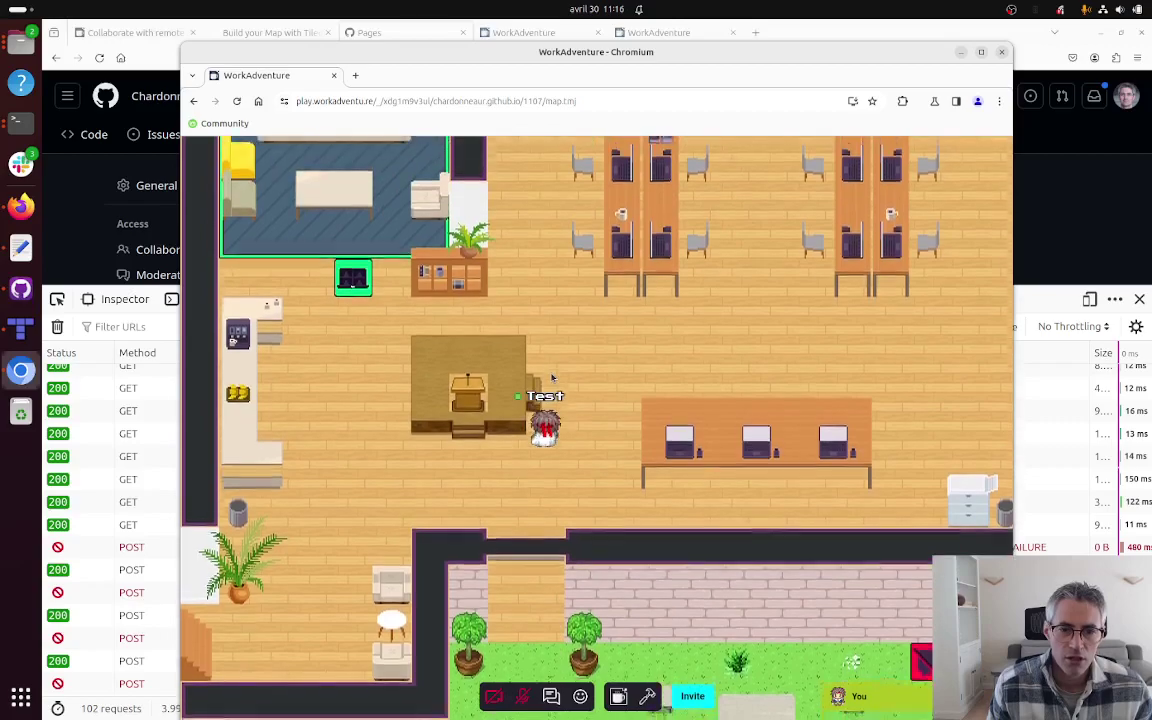
key(Left)
key(Down)
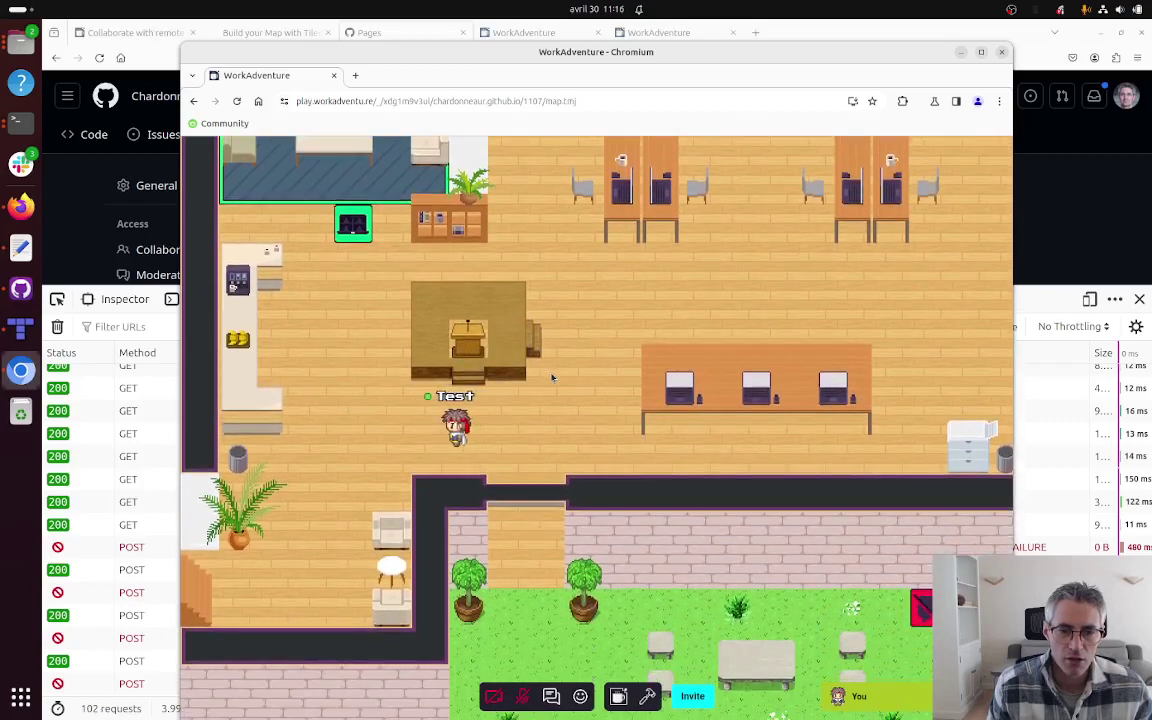
key(Right)
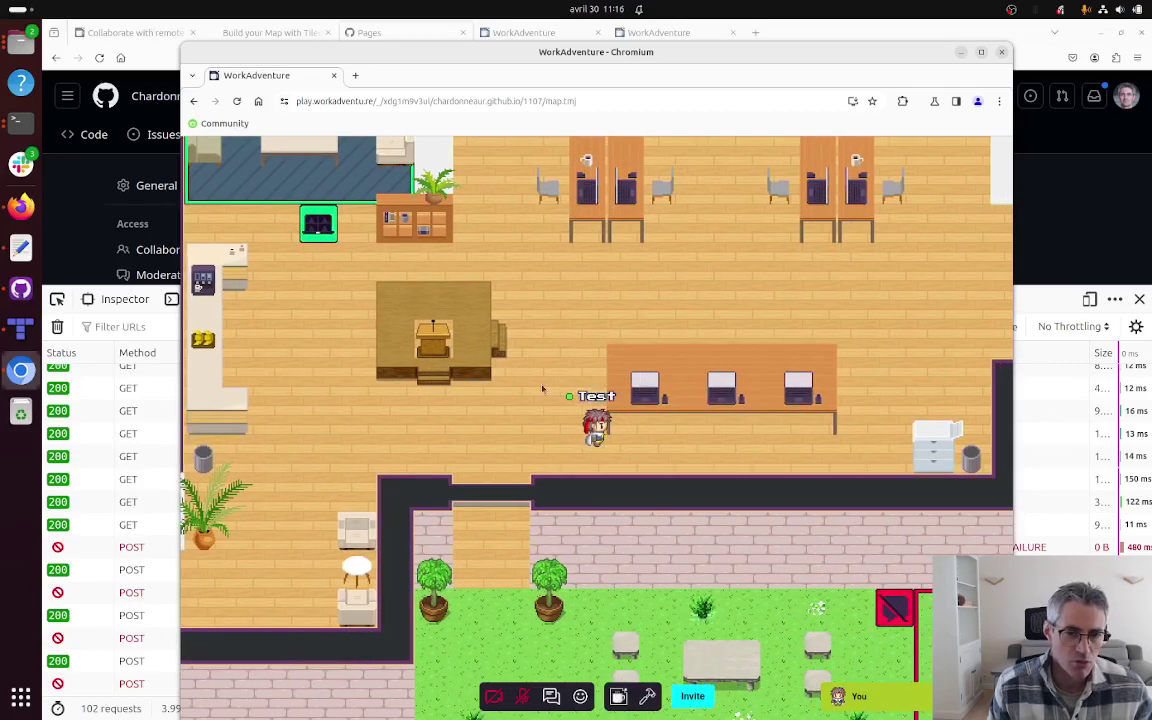
key(Up)
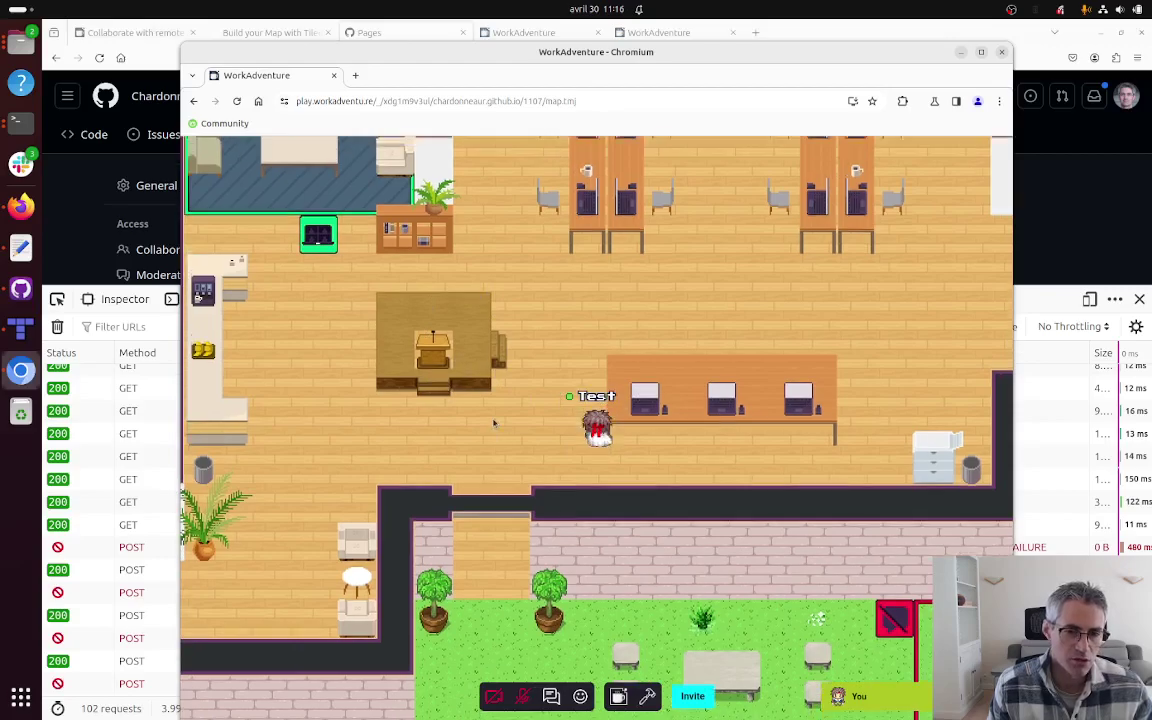
key(Left)
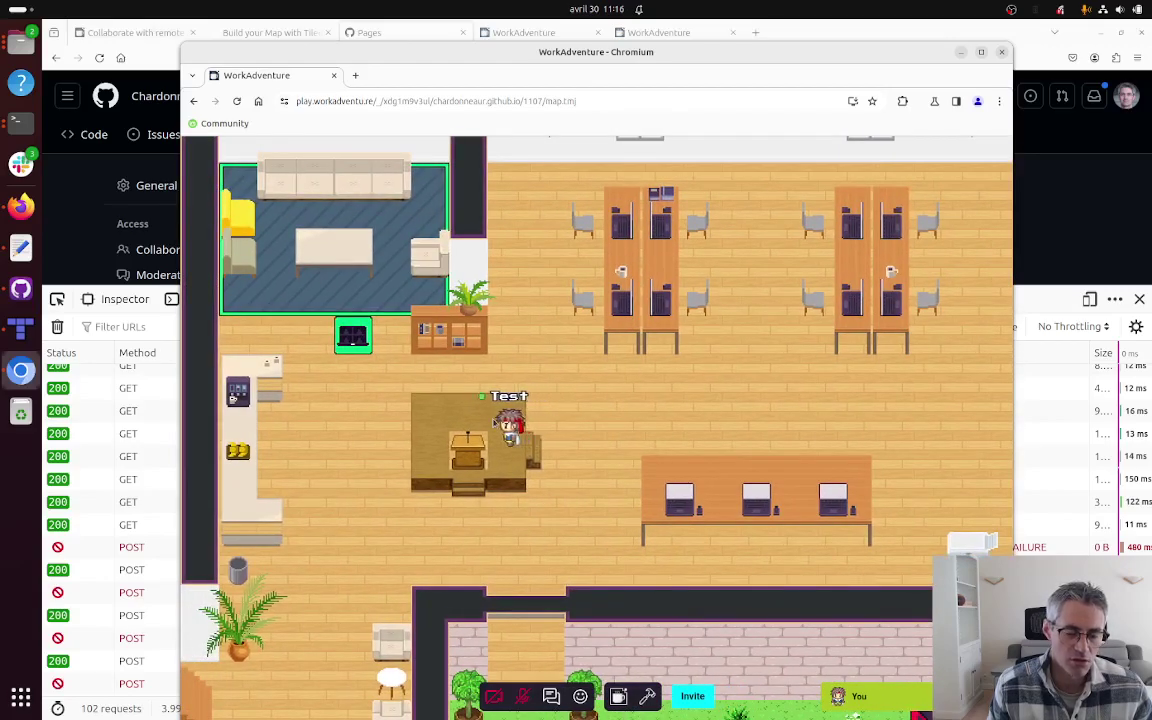
key(Down)
key(Up)
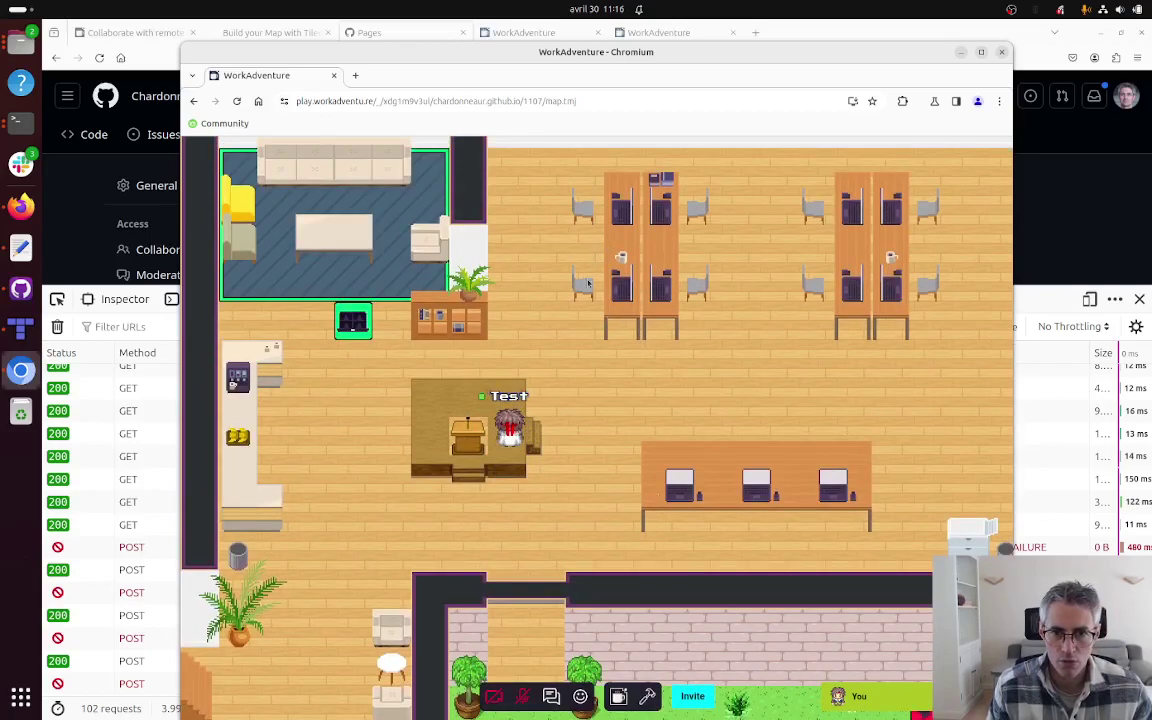
Step: Close Chromium, check both map test tabs in Firefox, and reload and close the more recently opened one
click(1003, 52)
click(642, 36)
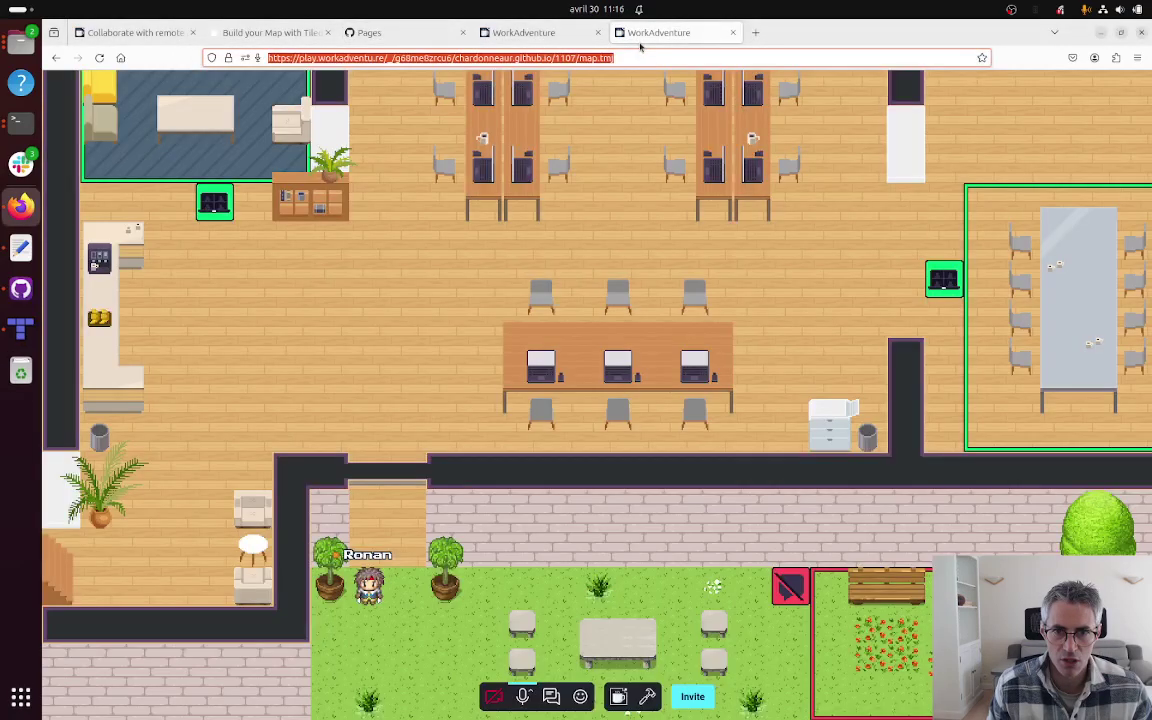
click(547, 35)
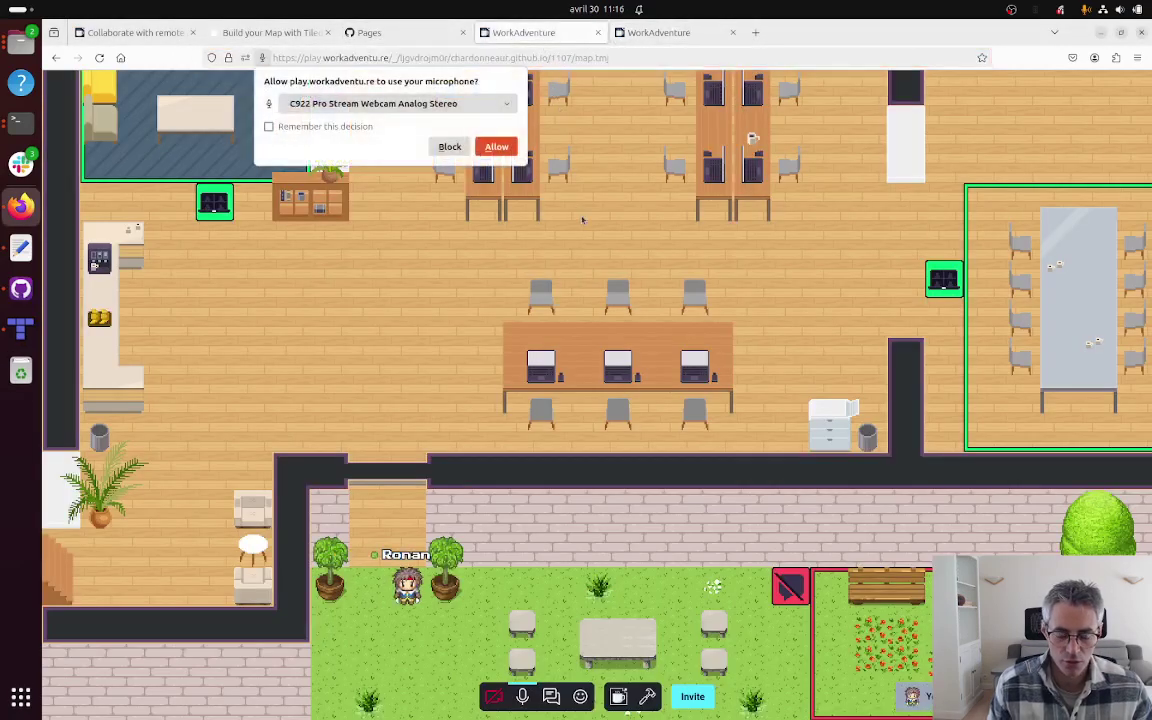
key(F5)
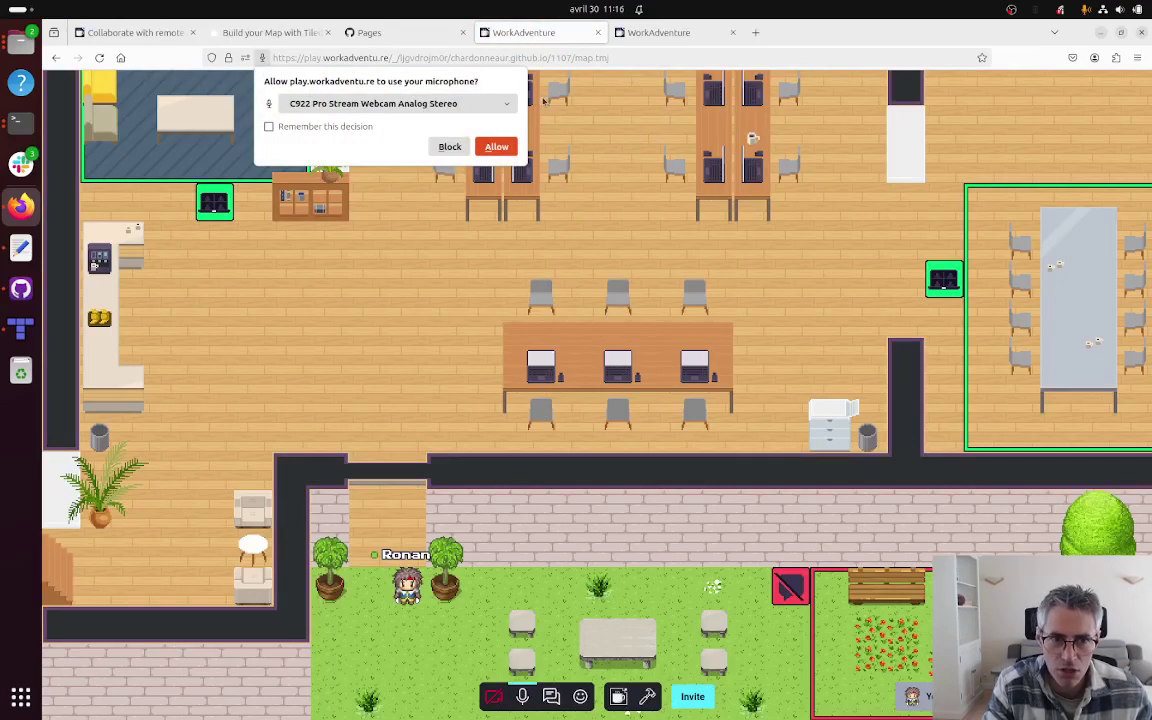
click(599, 33)
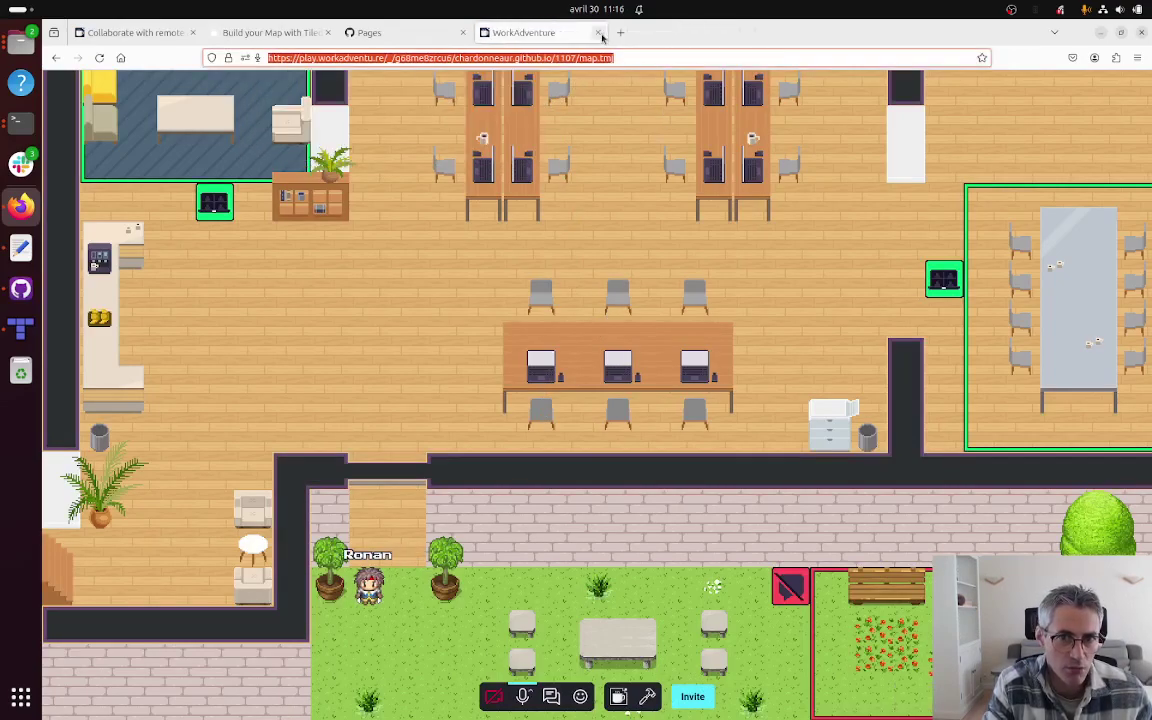